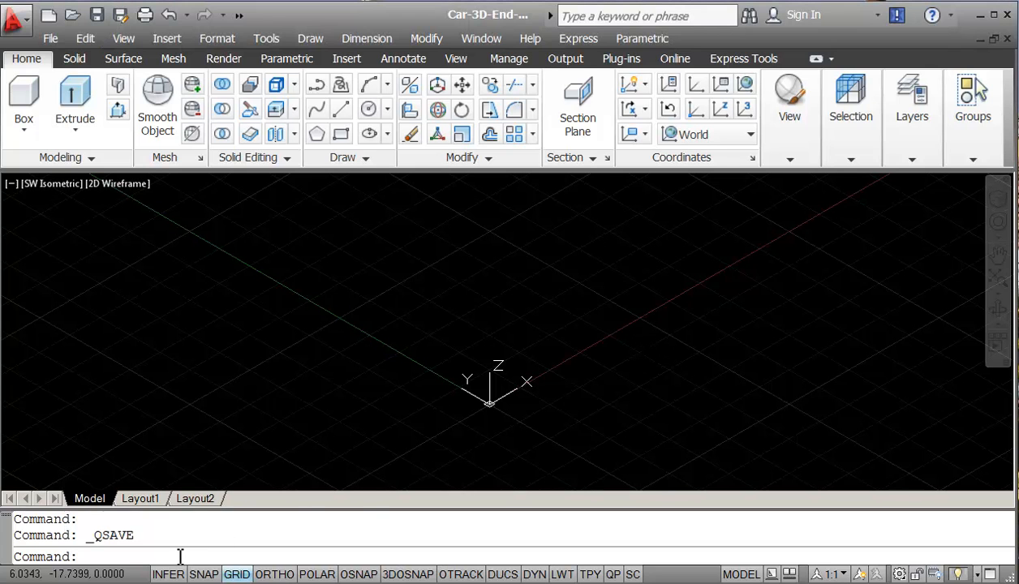
- Configure the drawing units to Architectural length with 0'-0 1/64" precision and decimal degree angles with 0.000 precision
{"action": "type", "text": "n"}
{"action": "key", "text": "Return"}
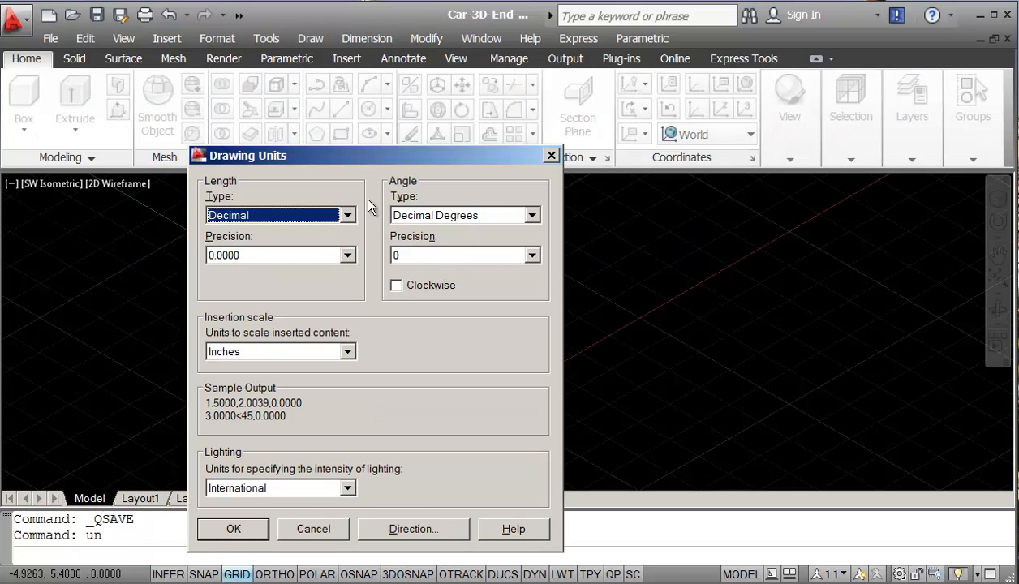
{"action": "left_click", "coordinate": [347, 215]}
{"action": "left_click", "coordinate": [322, 233]}
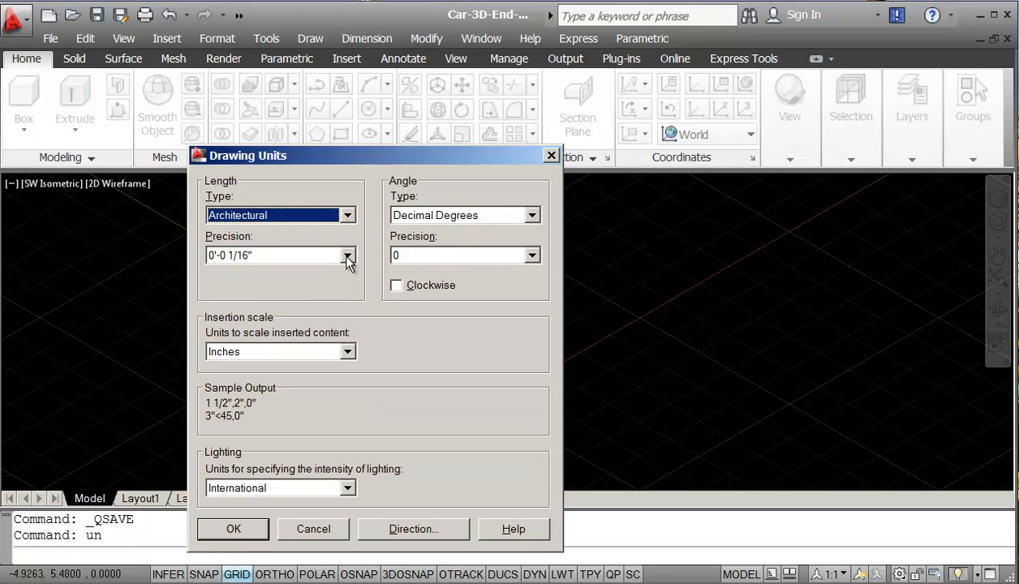
{"action": "left_click", "coordinate": [345, 253]}
{"action": "left_click", "coordinate": [281, 349]}
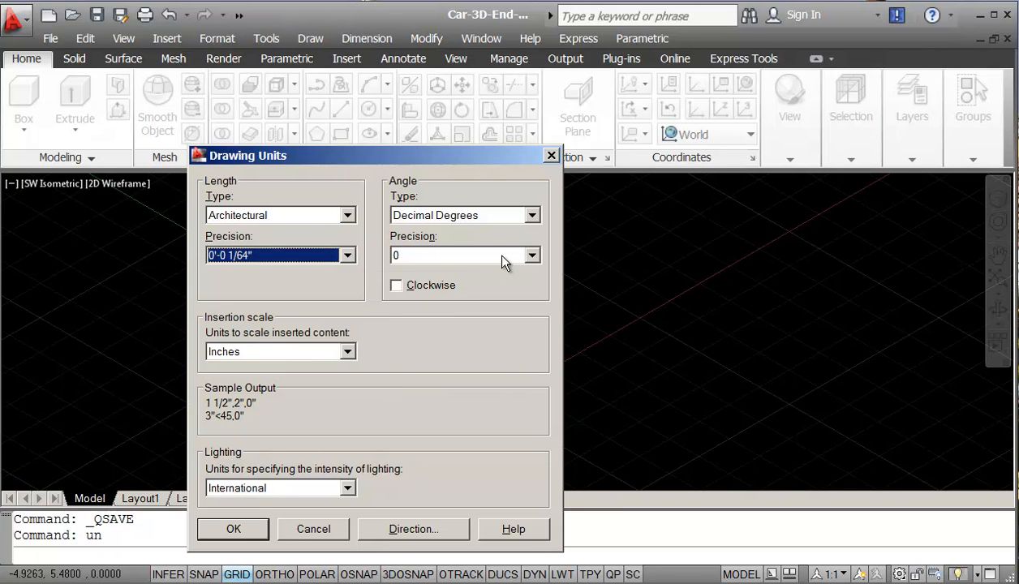
{"action": "left_click", "coordinate": [496, 256]}
{"action": "left_click", "coordinate": [487, 312]}
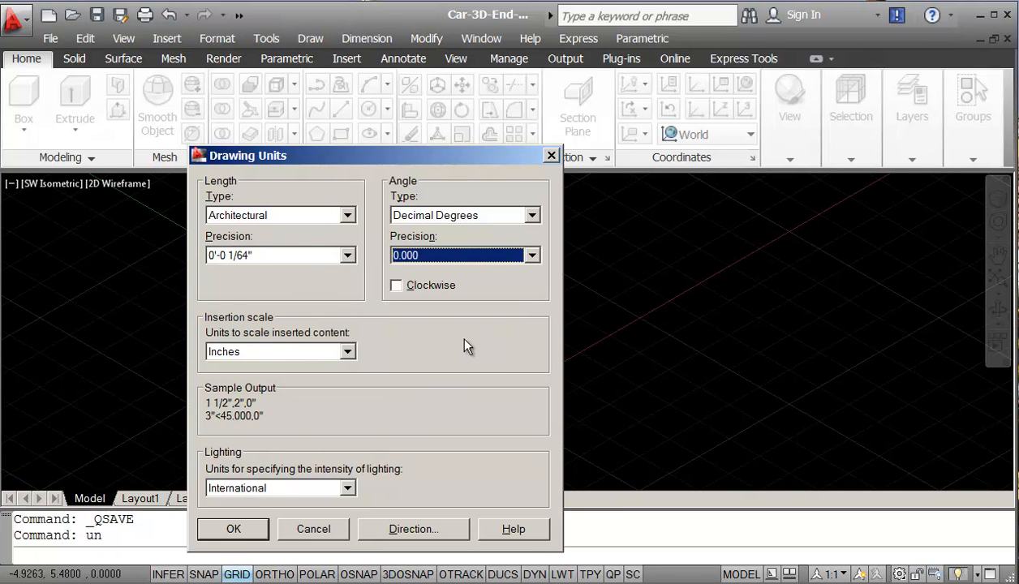
{"action": "left_click", "coordinate": [234, 532]}
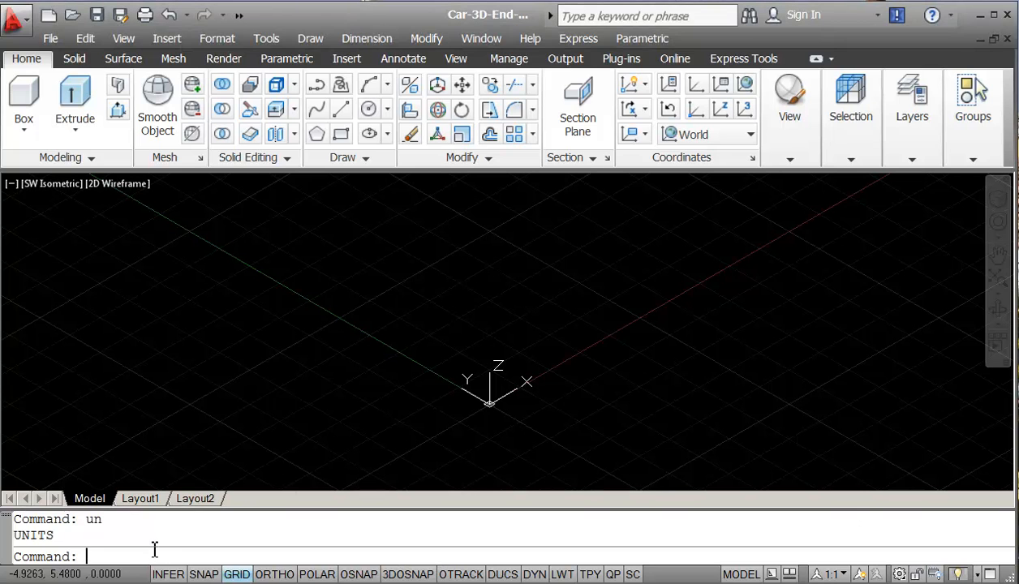
- Set the model space limits from the default lower left corner to 36,24 and zoom to the whole drawing area
{"action": "type", "text": "l"}
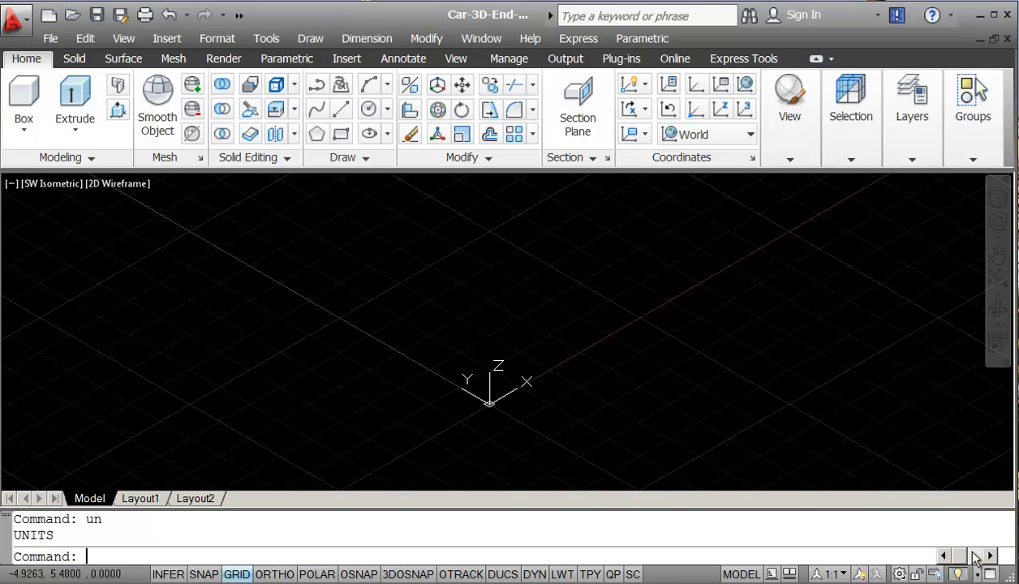
{"action": "type", "text": "imits"}
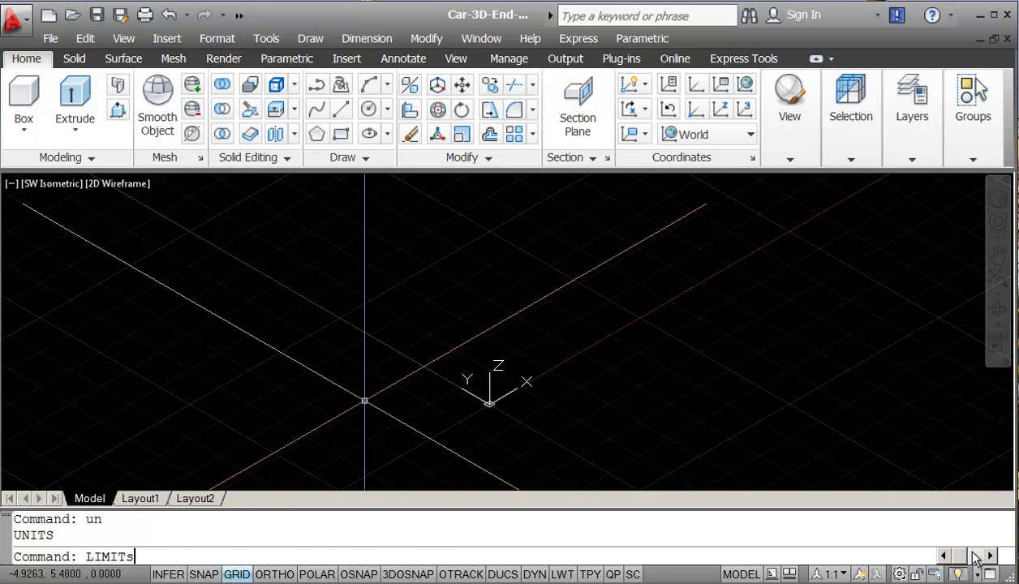
{"action": "key", "text": "Return"}
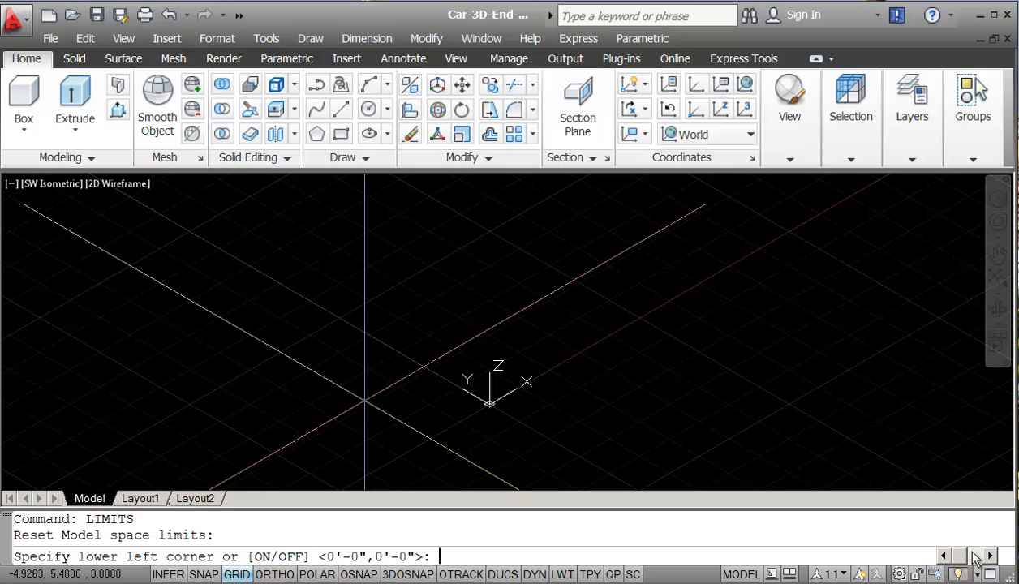
{"action": "key", "text": "Return"}
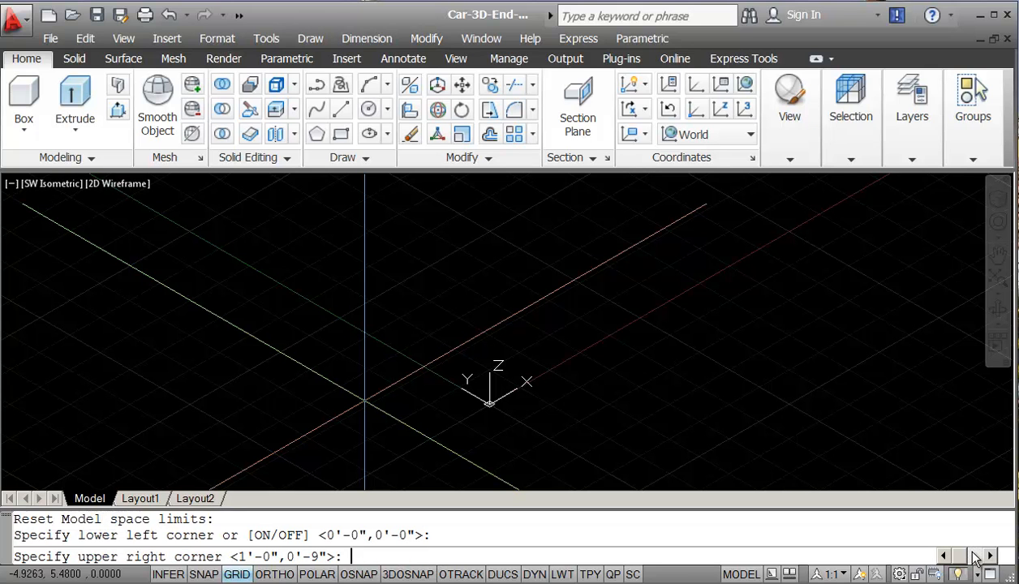
{"action": "type", "text": "36,24"}
{"action": "key", "text": "Return"}
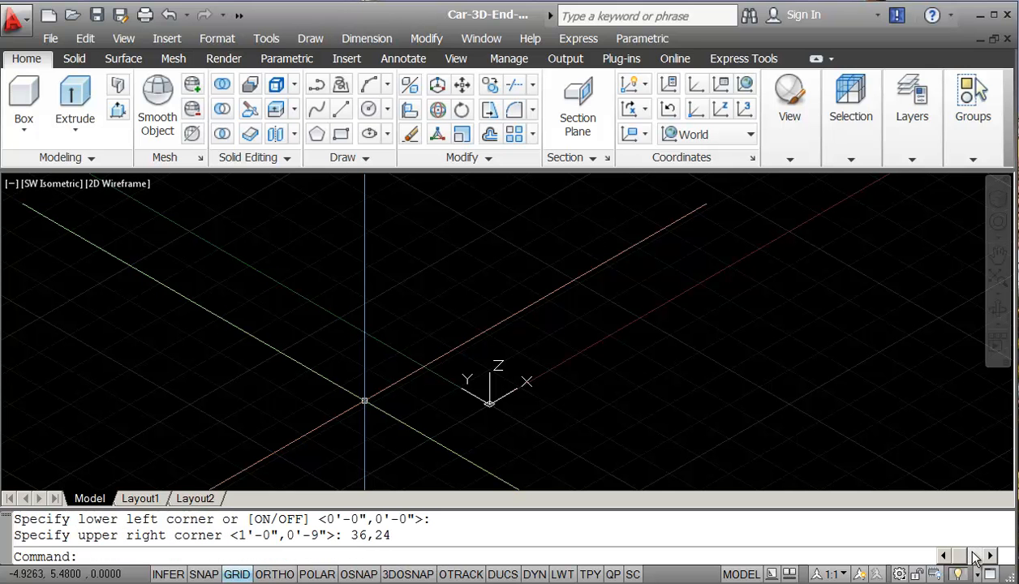
{"action": "type", "text": "z"}
{"action": "key", "text": "Return"}
{"action": "type", "text": "a"}
{"action": "key", "text": "Return"}
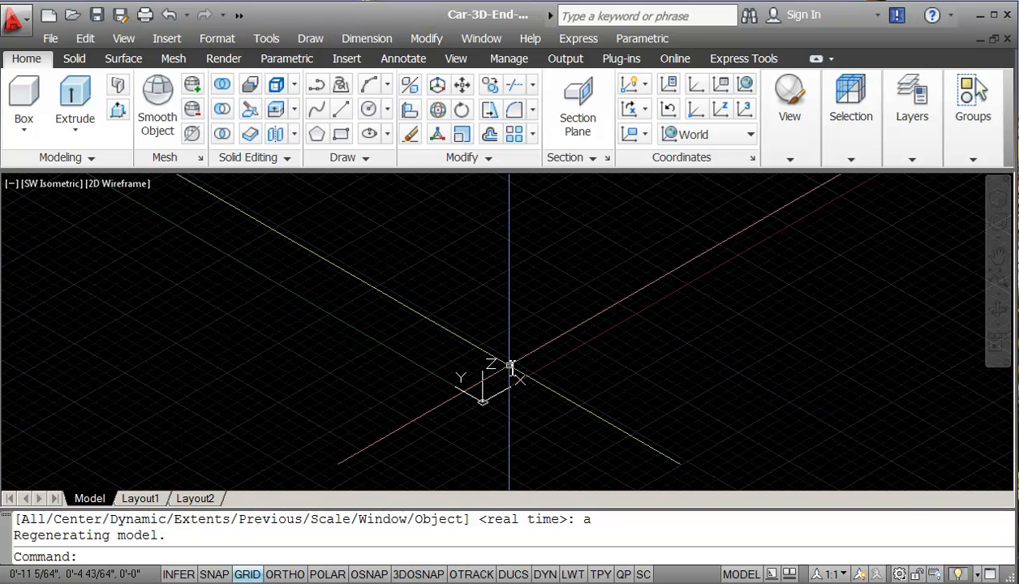
- Split the display into the Three: Right viewports with the 3D setup, set the large one to SW Isometric, and activate the Top viewport
{"action": "left_click", "coordinate": [121, 37]}
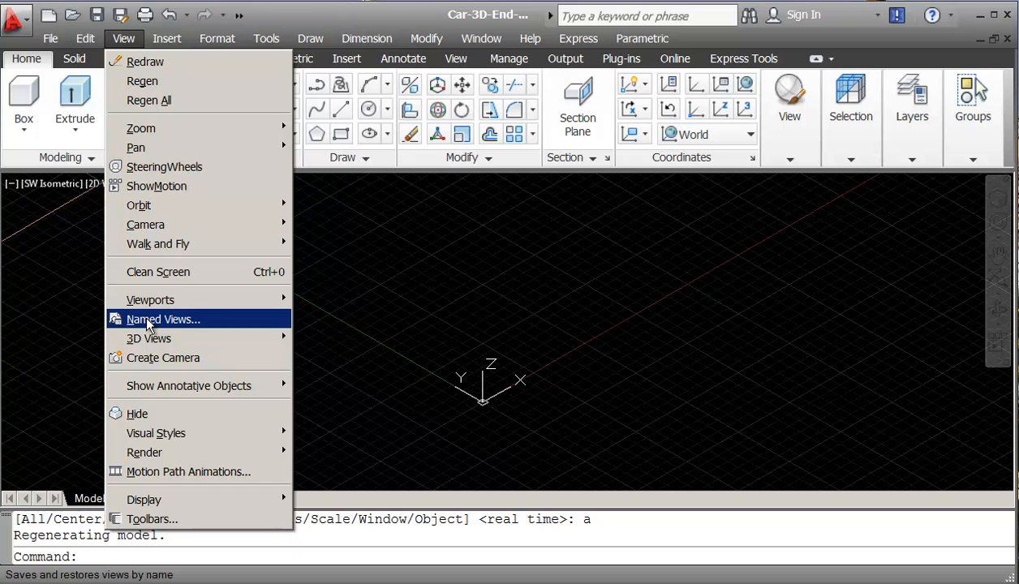
{"action": "mouse_move", "coordinate": [146, 300]}
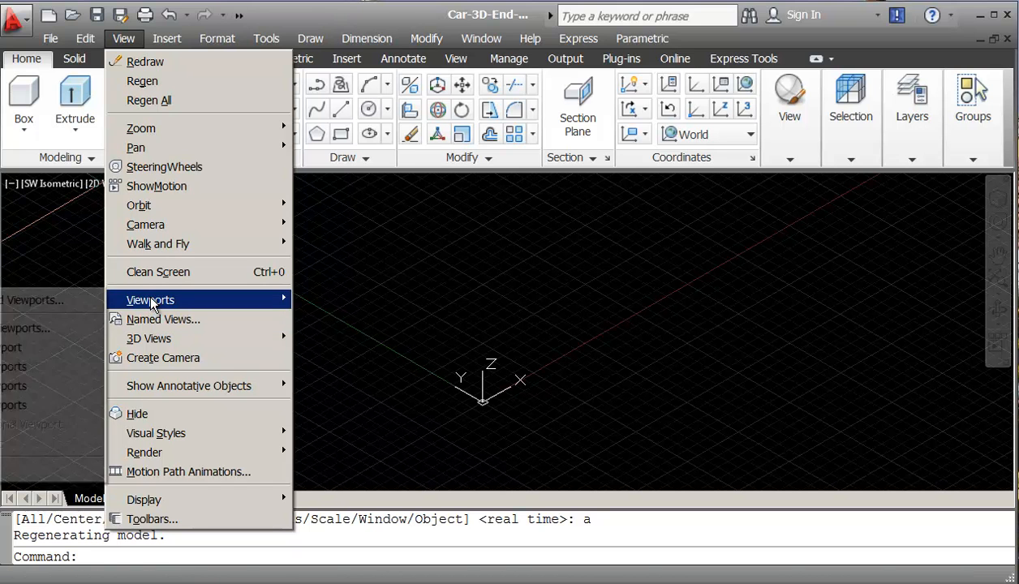
{"action": "left_click", "coordinate": [66, 332]}
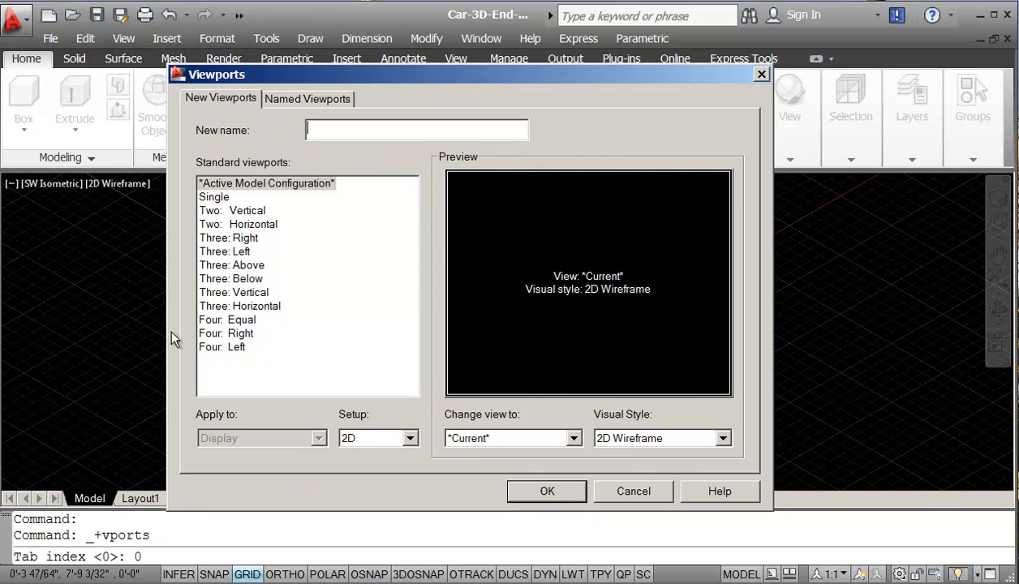
{"action": "left_click", "coordinate": [215, 241]}
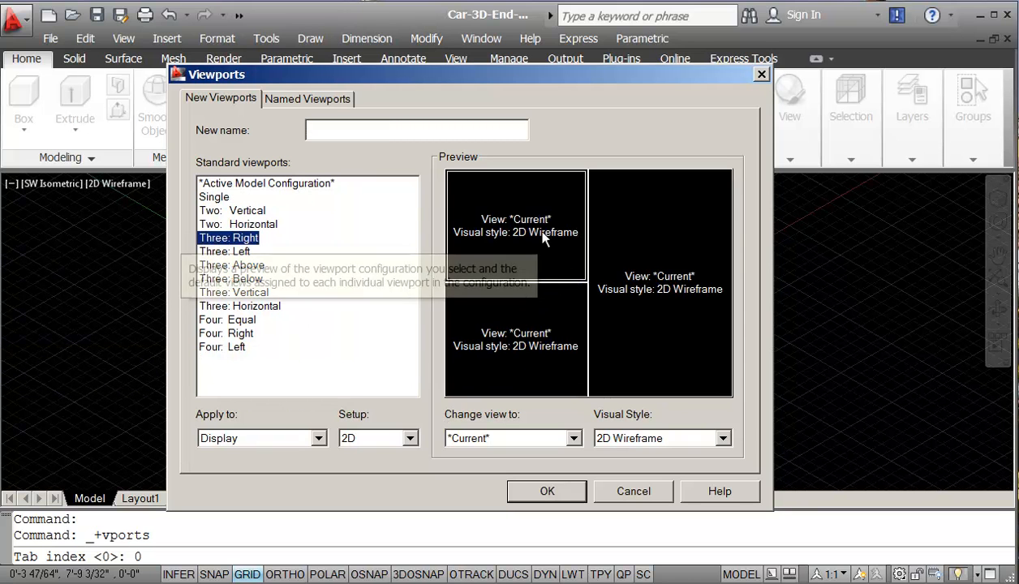
{"action": "left_click", "coordinate": [677, 291]}
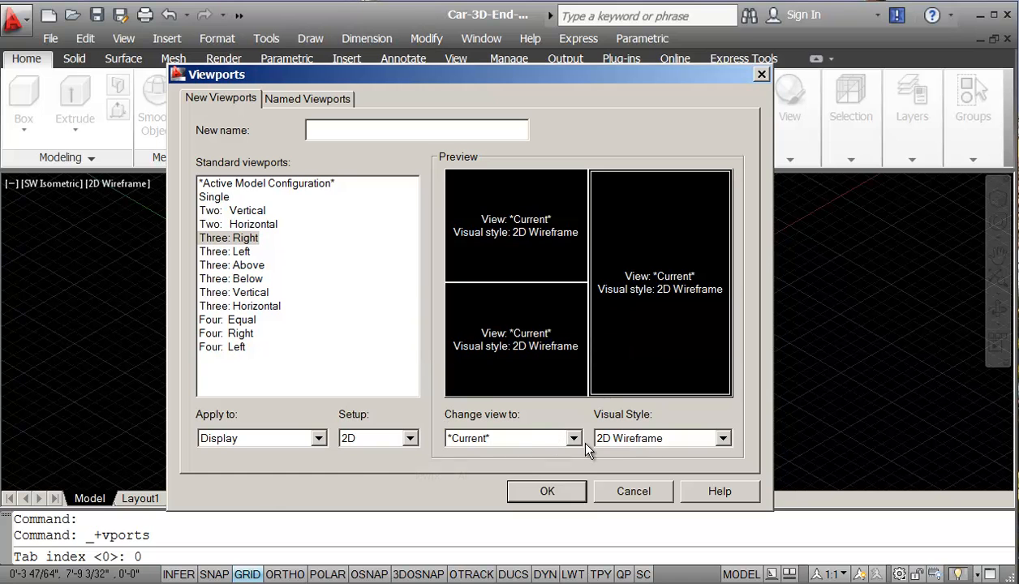
{"action": "left_click", "coordinate": [411, 440]}
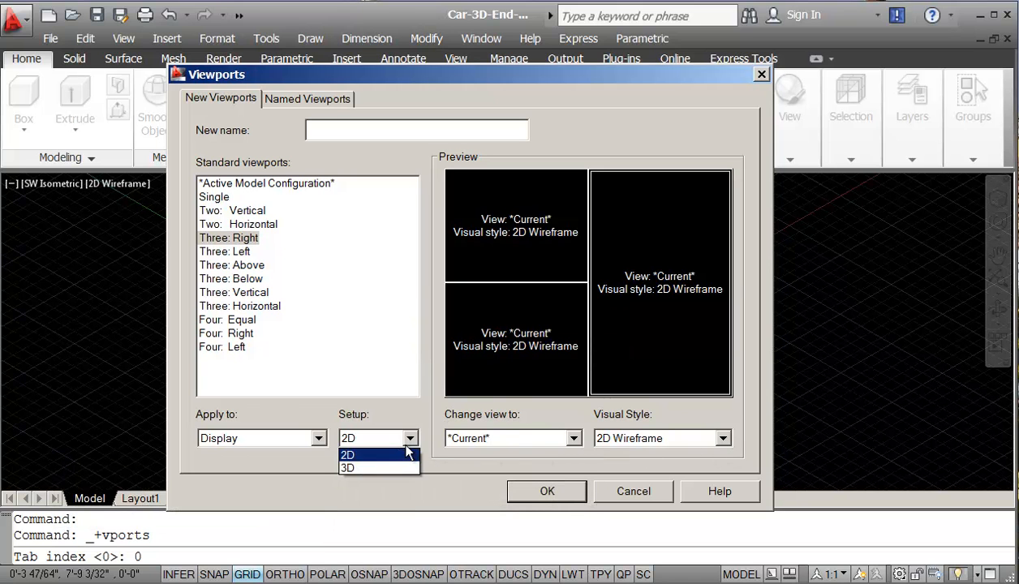
{"action": "left_click", "coordinate": [389, 471]}
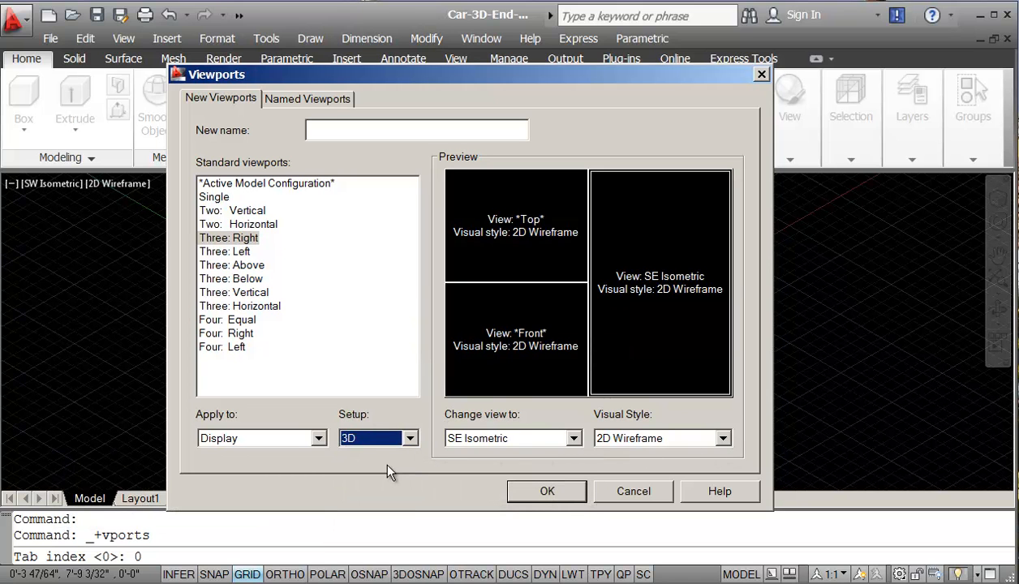
{"action": "left_click", "coordinate": [575, 442]}
{"action": "left_click", "coordinate": [525, 545]}
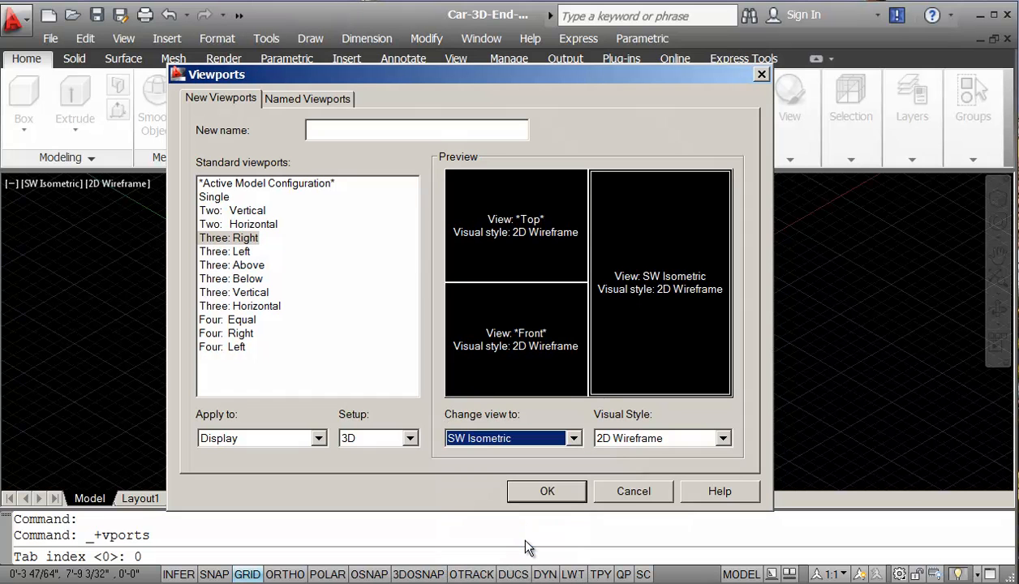
{"action": "left_click", "coordinate": [540, 490]}
{"action": "left_click", "coordinate": [419, 268]}
{"action": "left_click", "coordinate": [378, 252]}
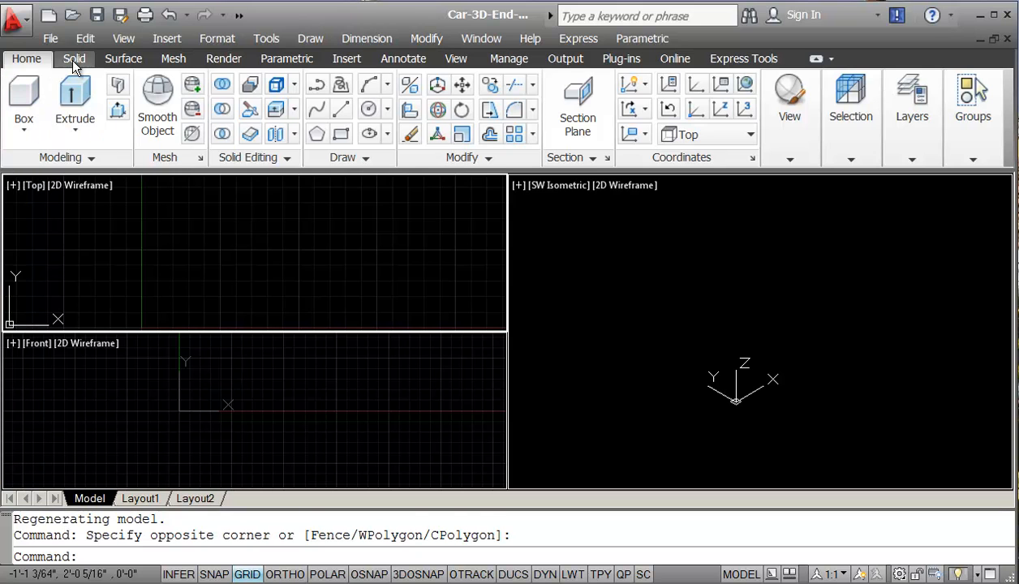
- Set the mesh box primitive's tessellation divisions to 1 for length, width and height
{"action": "left_click", "coordinate": [168, 61]}
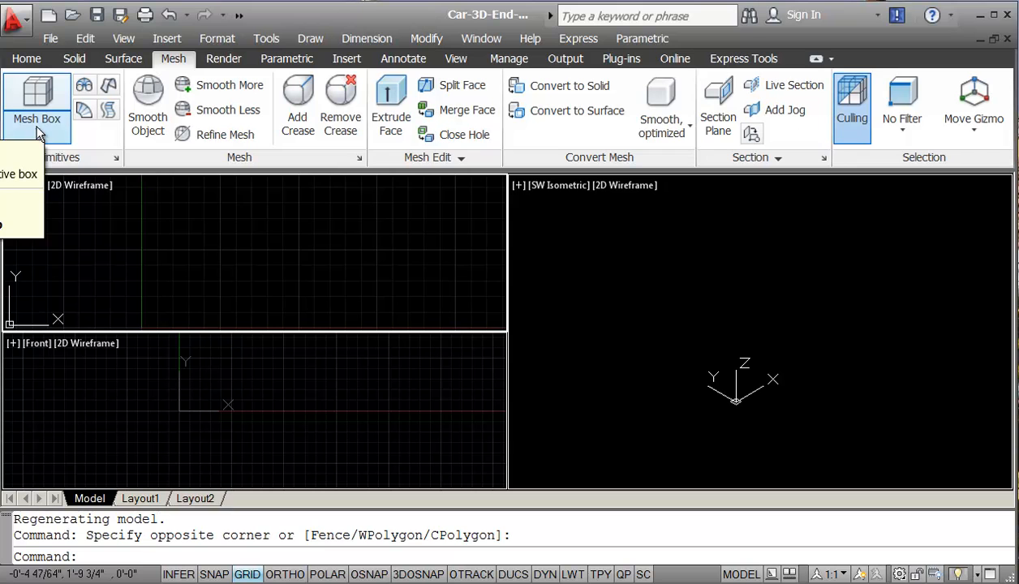
{"action": "left_click", "coordinate": [116, 159]}
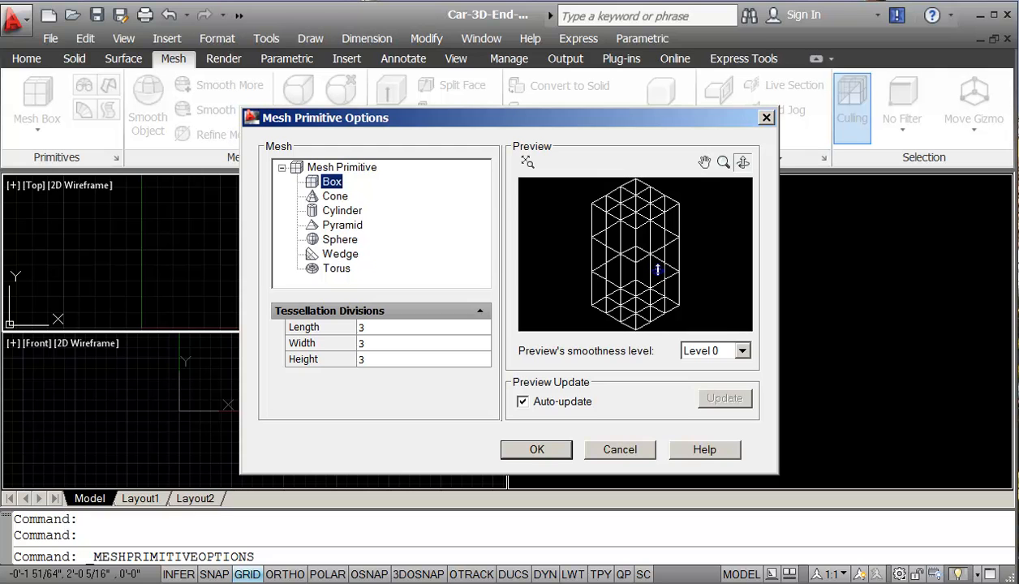
{"action": "left_click", "coordinate": [413, 330]}
{"action": "type", "text": "1"}
{"action": "left_click", "coordinate": [414, 345]}
{"action": "type", "text": "1"}
{"action": "left_click", "coordinate": [398, 360]}
{"action": "type", "text": "1"}
{"action": "left_click", "coordinate": [394, 329]}
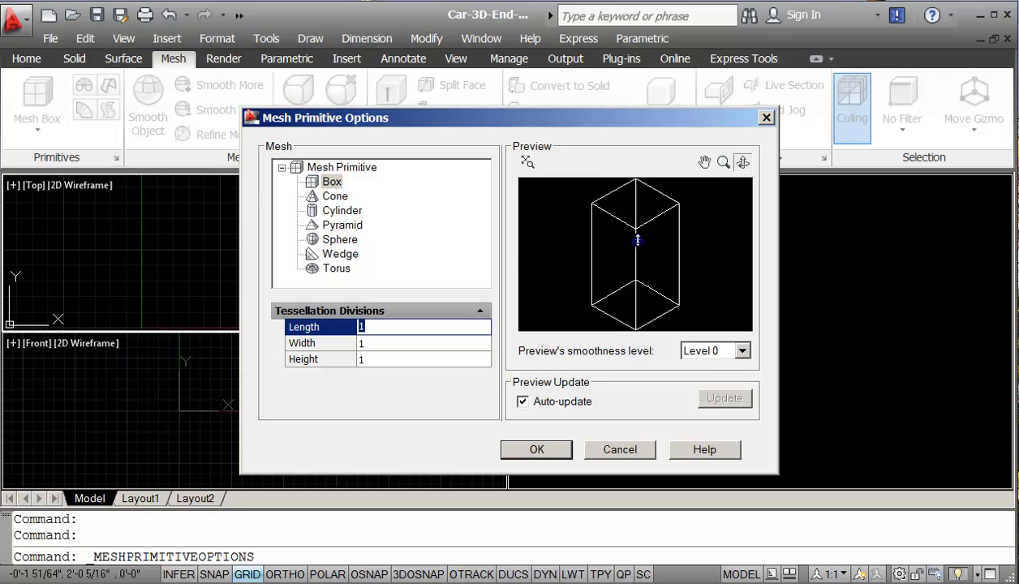
{"action": "left_click", "coordinate": [537, 452]}
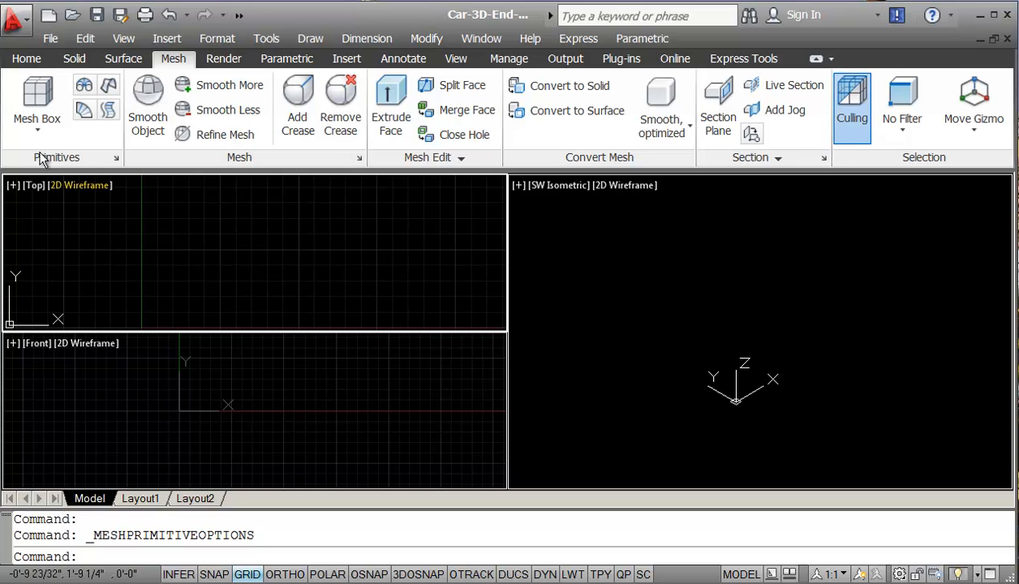
- Draw a mesh box from 0,0 to 18,18 with a height of 1, and set the SW Isometric viewport to the Conceptual visual style
{"action": "left_click", "coordinate": [35, 96]}
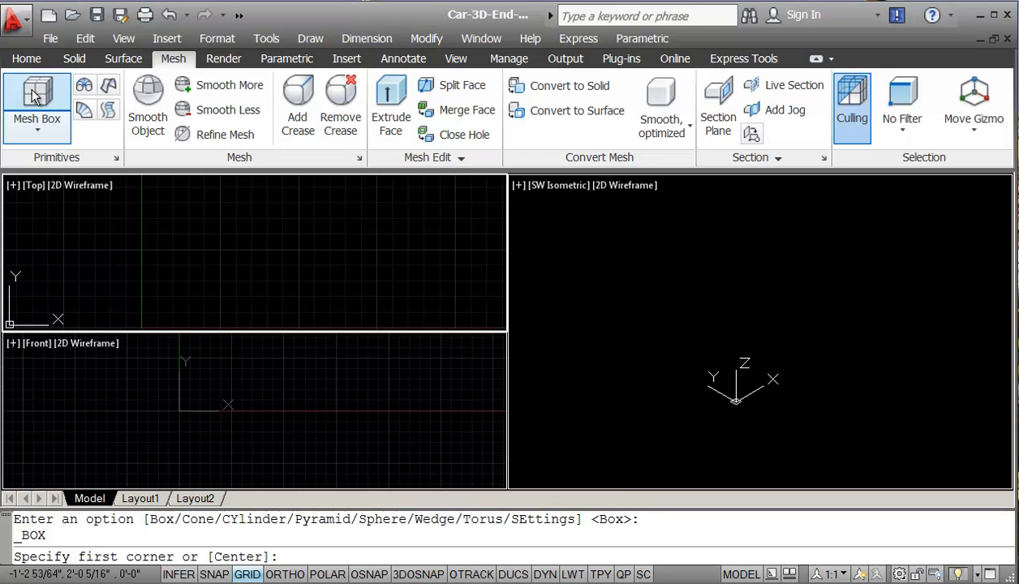
{"action": "type", "text": "0,0"}
{"action": "key", "text": "Return"}
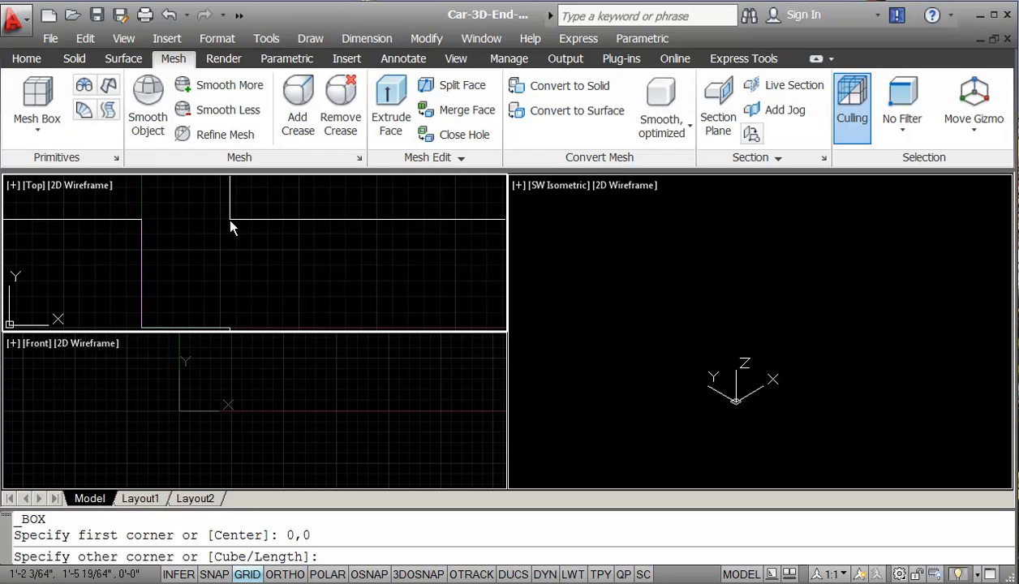
{"action": "type", "text": "18,18"}
{"action": "key", "text": "Return"}
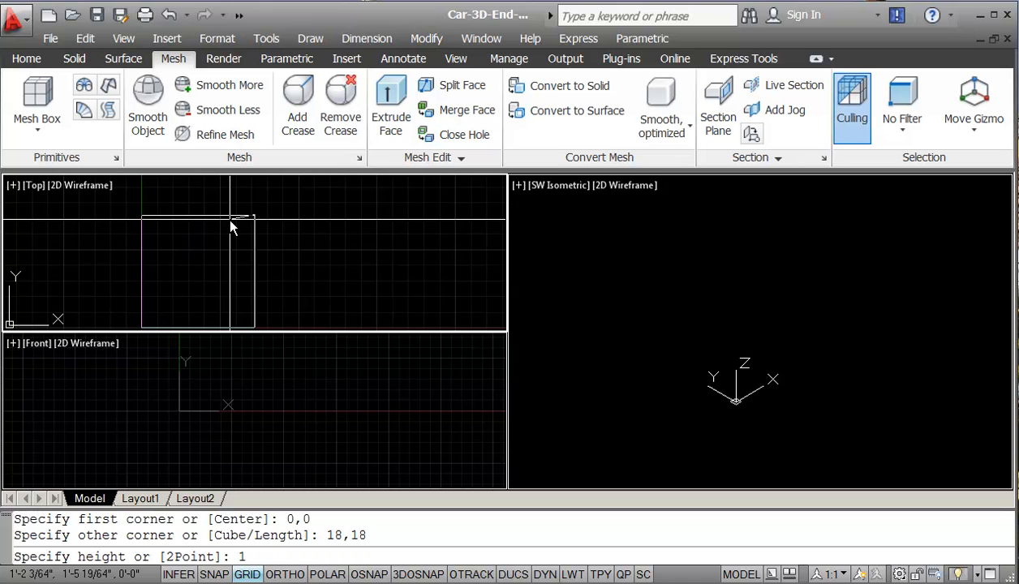
{"action": "type", "text": "1"}
{"action": "key", "text": "Return"}
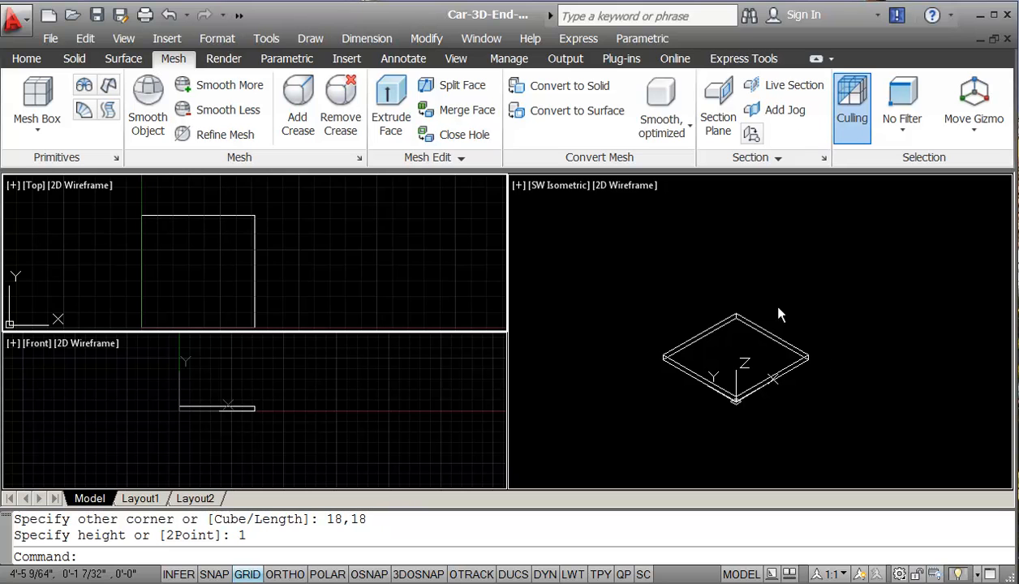
{"action": "left_click", "coordinate": [614, 185]}
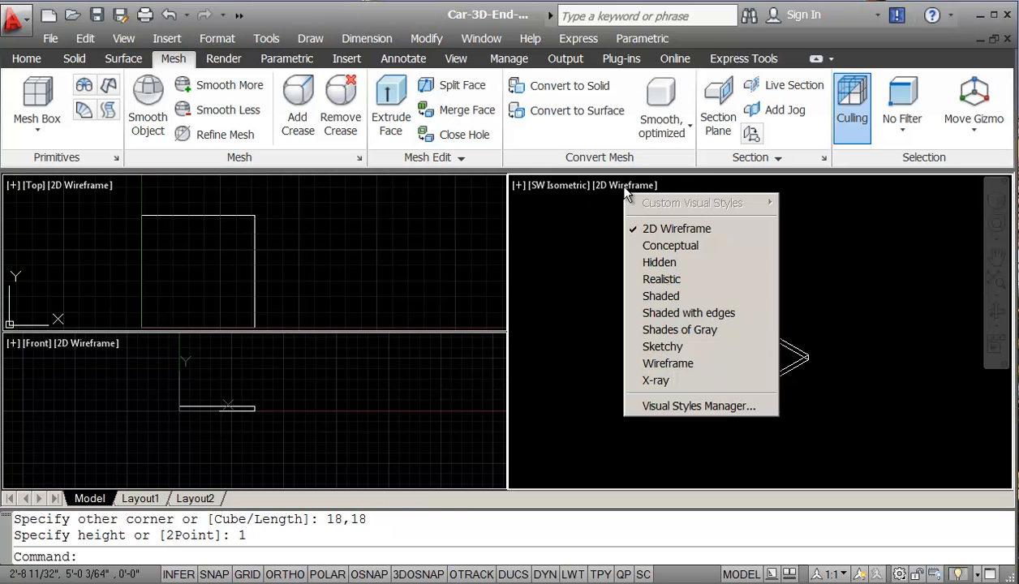
{"action": "left_click", "coordinate": [656, 246]}
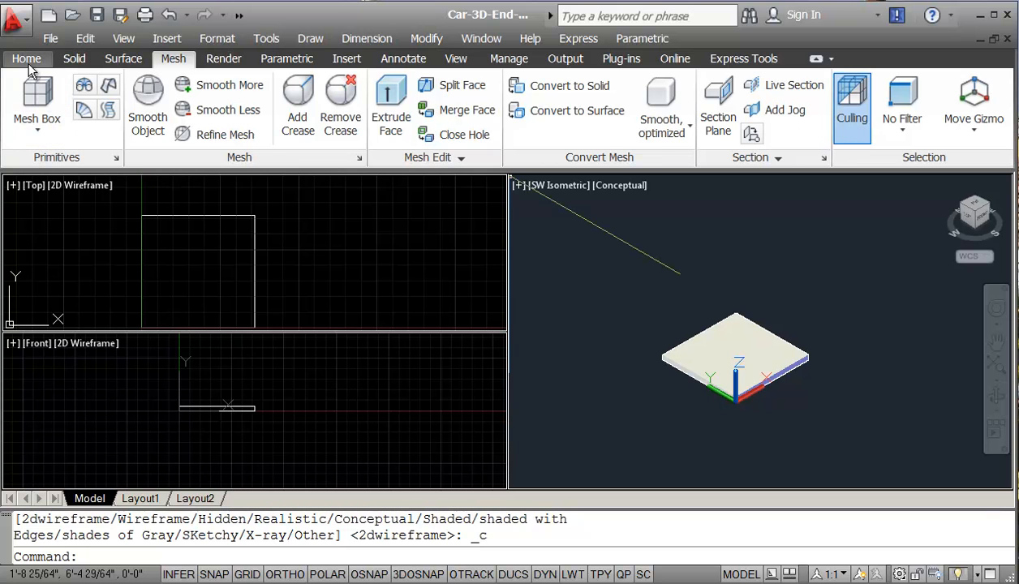
- Draw a mesh box leg from 0,0 to 2,2 with a height of 13.125, and activate the Top viewport
{"action": "left_click", "coordinate": [36, 98]}
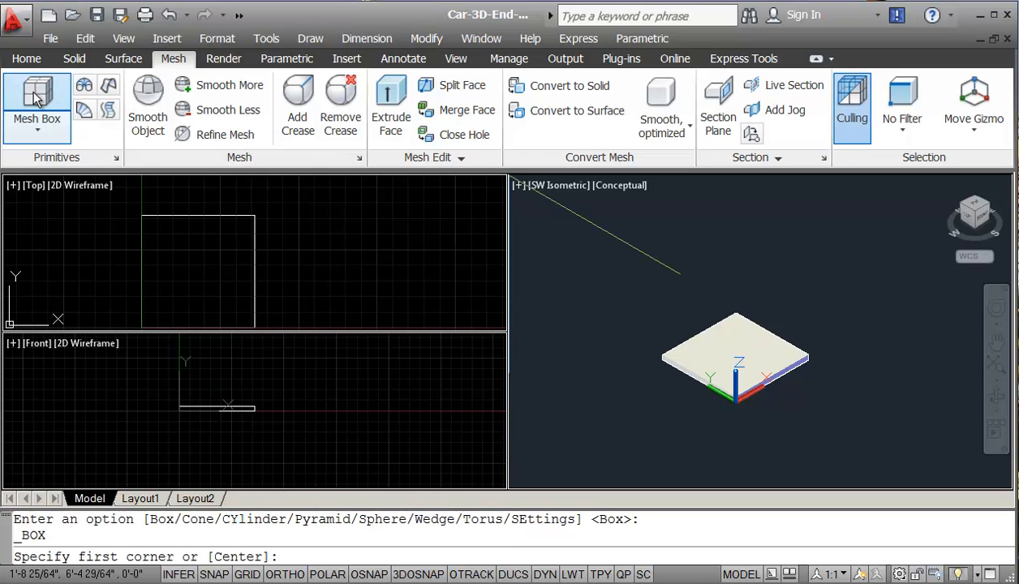
{"action": "type", "text": "0,0"}
{"action": "key", "text": "Return"}
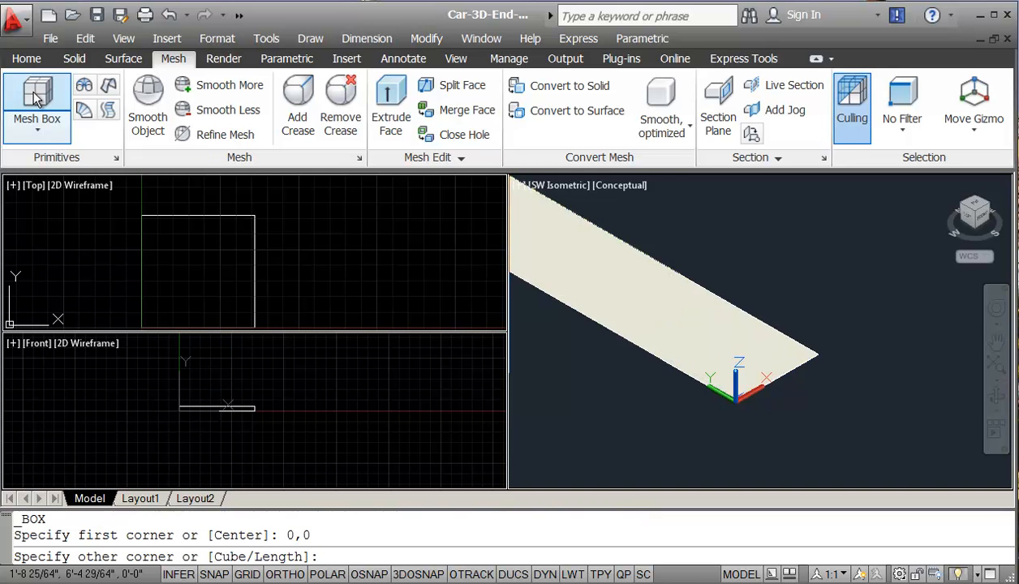
{"action": "type", "text": "2,2"}
{"action": "key", "text": "Return"}
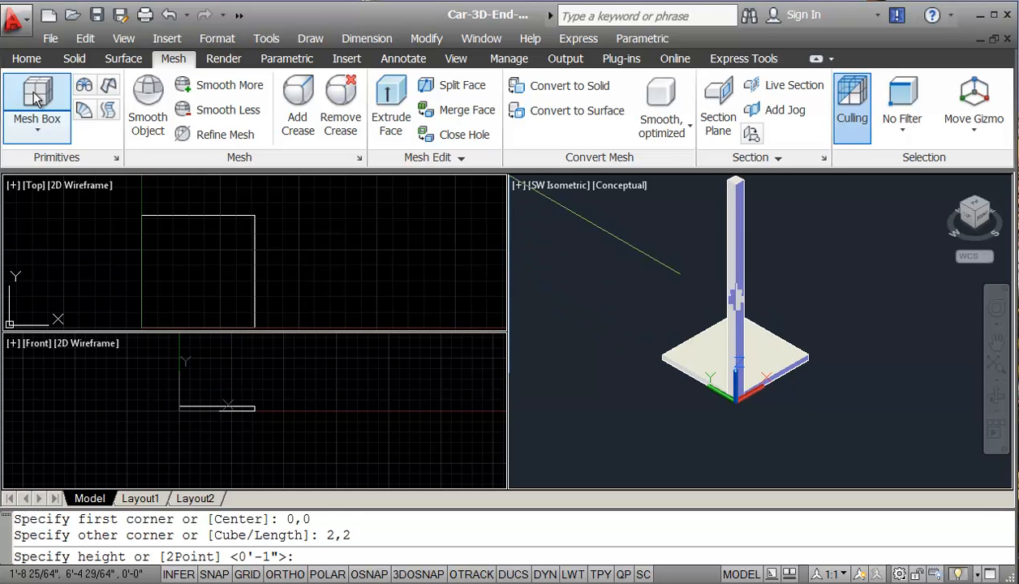
{"action": "type", "text": "13.125"}
{"action": "key", "text": "Return"}
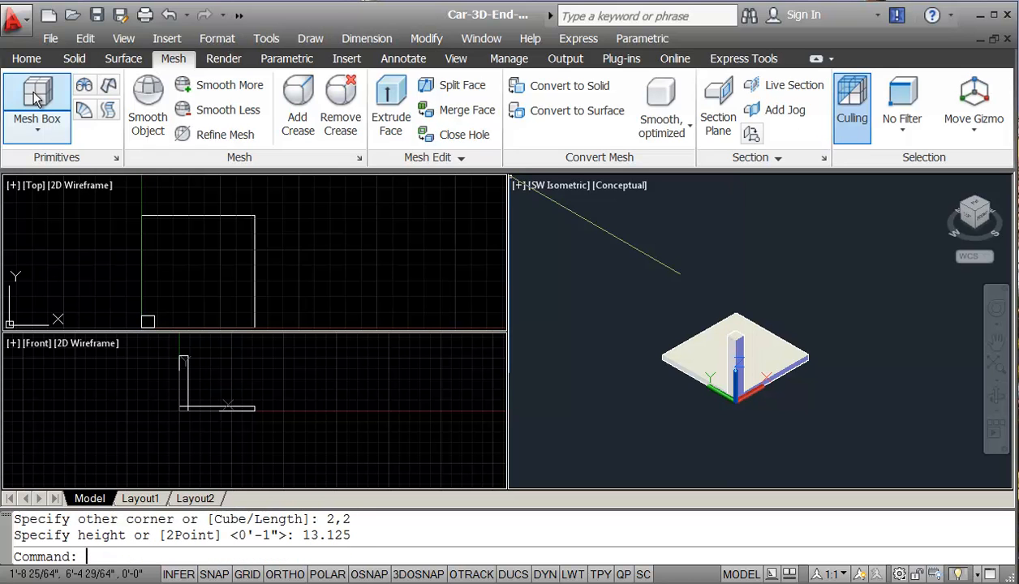
{"action": "left_click", "coordinate": [329, 276]}
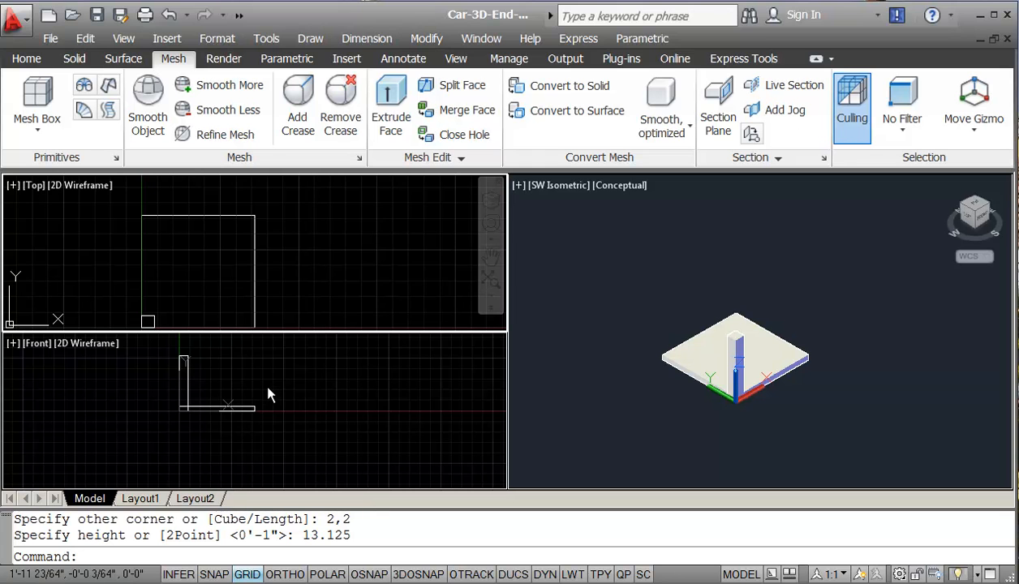
- Copy the leg at the origin 16 inches along the X axis to the tabletop's other front corner
{"action": "type", "text": "cp"}
{"action": "key", "text": "Return"}
{"action": "left_click", "coordinate": [152, 322]}
{"action": "key", "text": "Return"}
{"action": "left_click", "coordinate": [163, 286]}
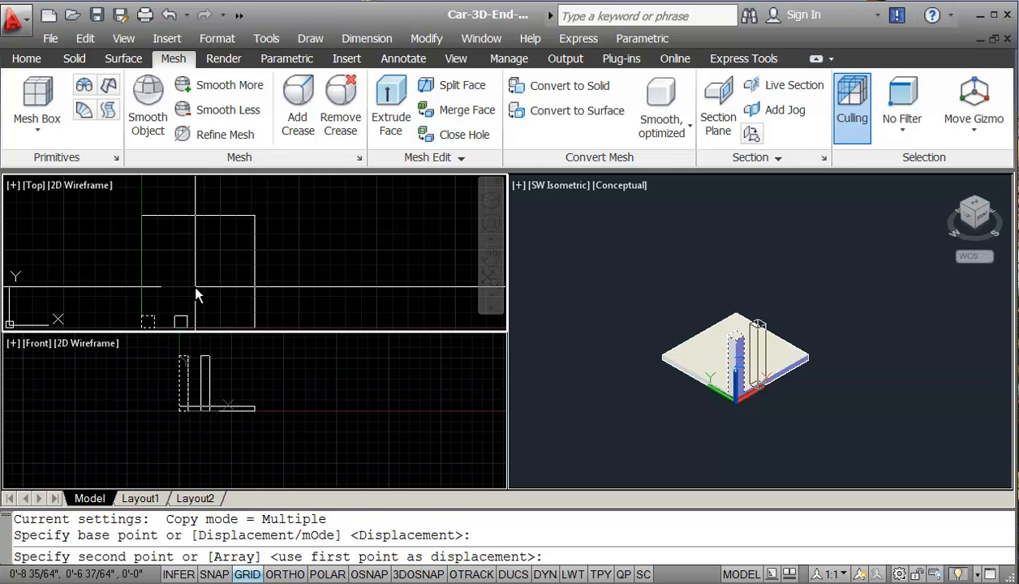
{"action": "type", "text": "16"}
{"action": "key", "text": "Return"}
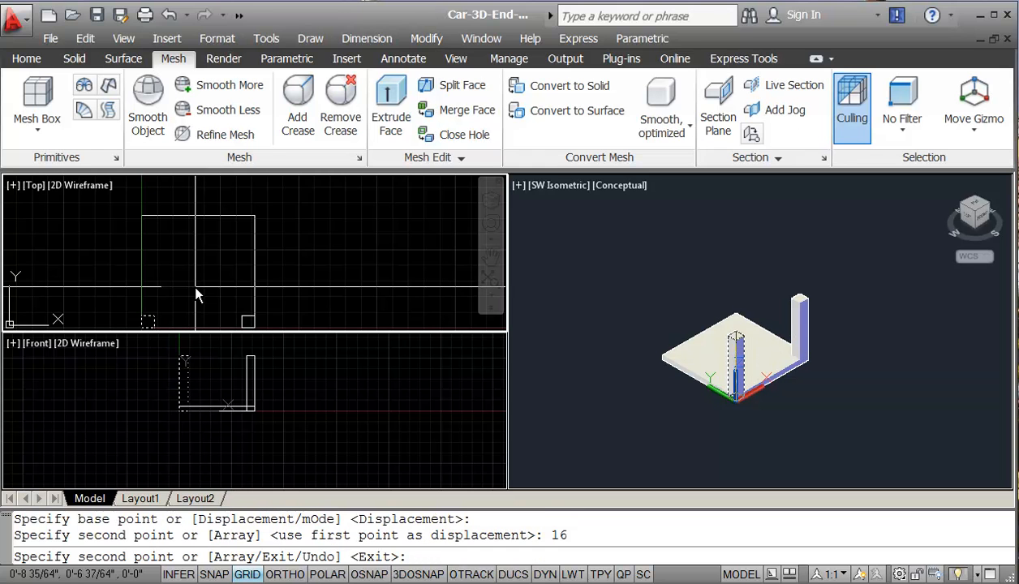
{"action": "key", "text": "Escape"}
{"action": "key", "text": "Escape"}
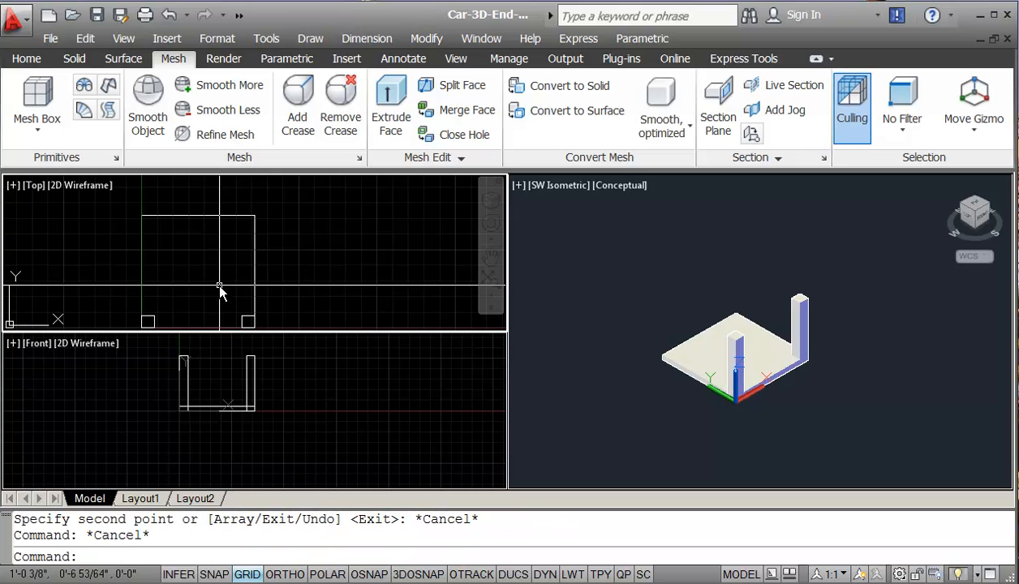
- Copy both front legs 18 inches in the positive Y direction with Ortho turned on
{"action": "type", "text": "cp"}
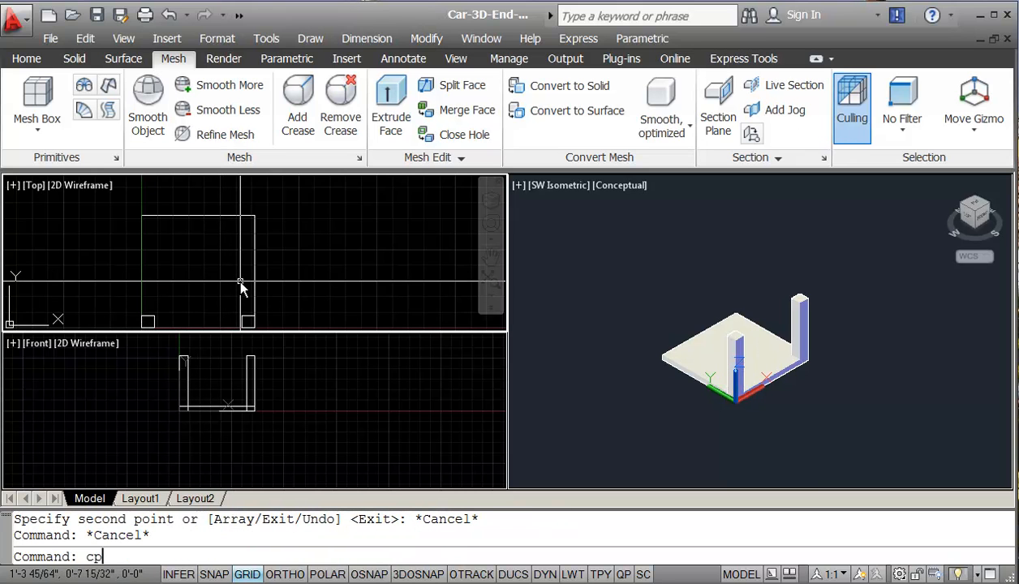
{"action": "key", "text": "Return"}
{"action": "left_click", "coordinate": [248, 320]}
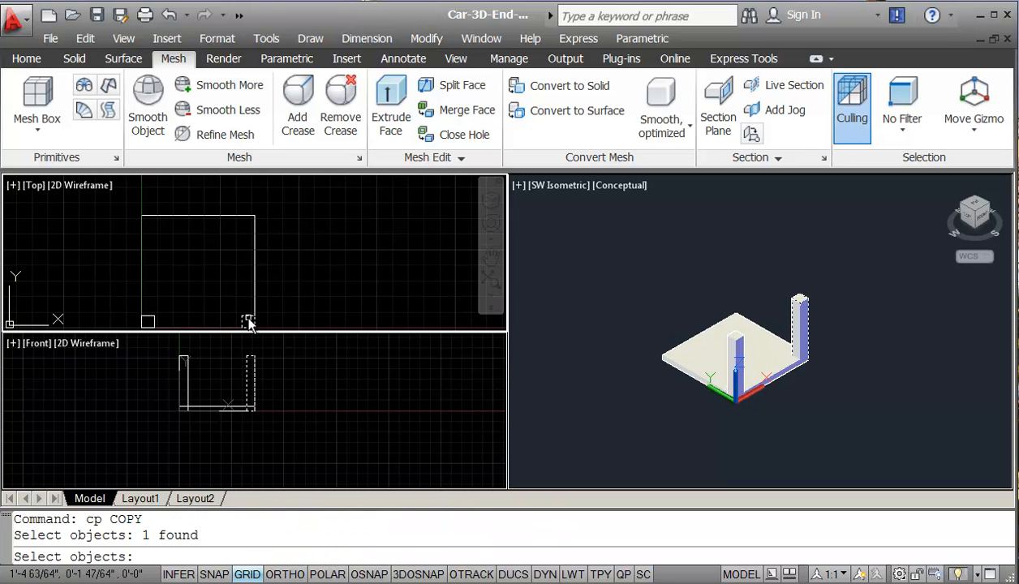
{"action": "left_click", "coordinate": [161, 321]}
{"action": "key", "text": "Return"}
{"action": "left_click", "coordinate": [195, 311]}
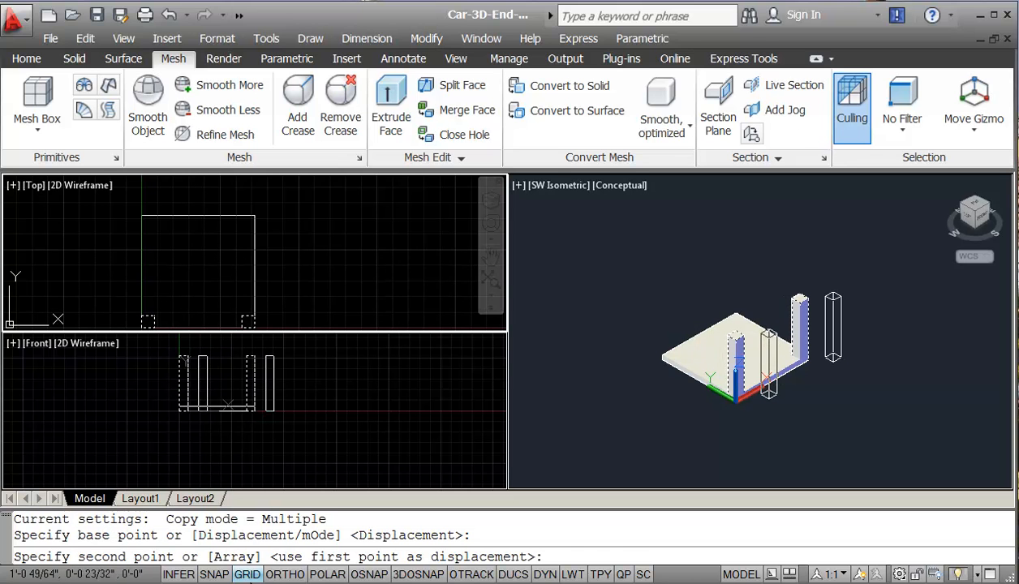
{"action": "left_click", "coordinate": [281, 575]}
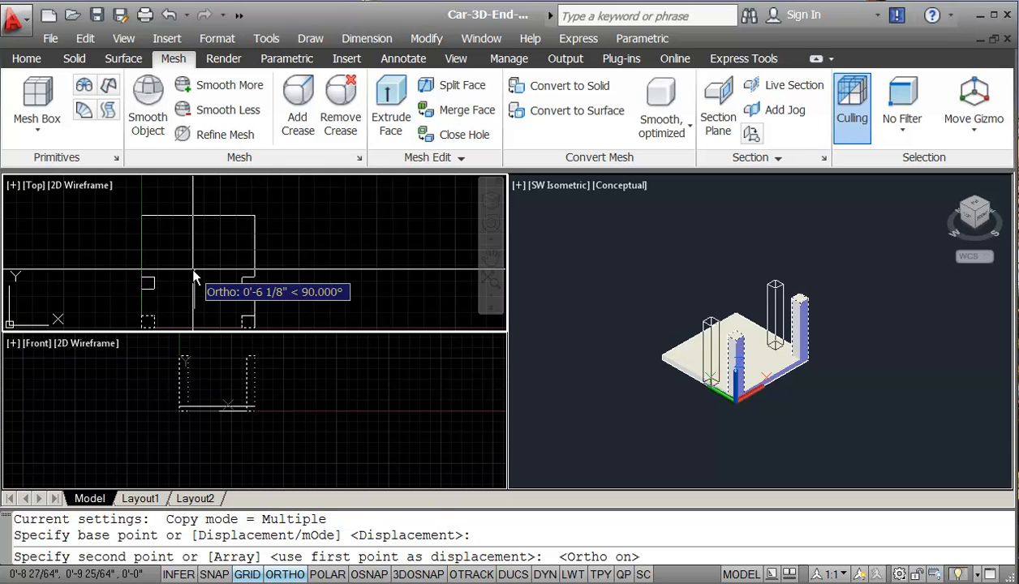
{"action": "type", "text": "18"}
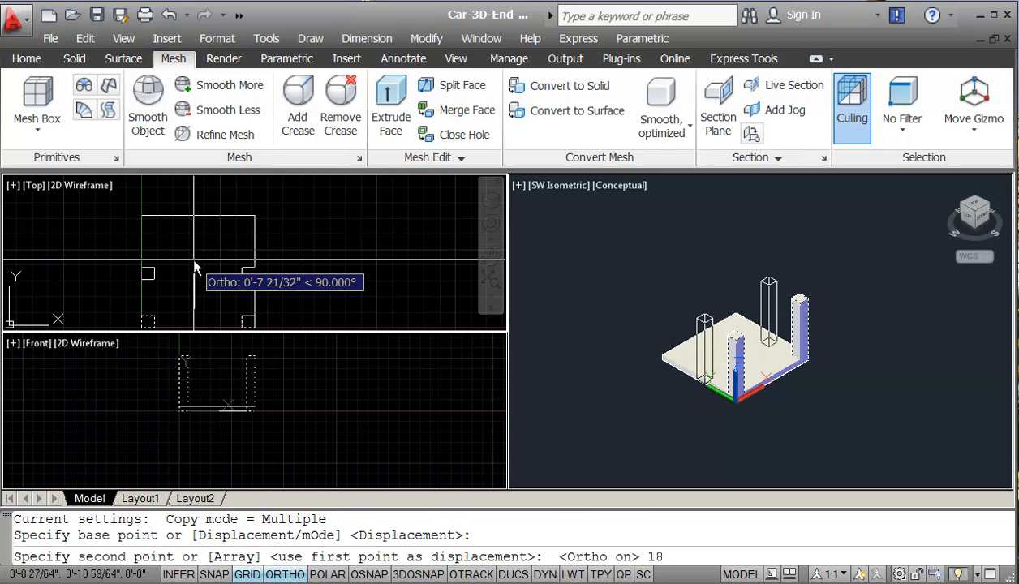
{"action": "key", "text": "Return"}
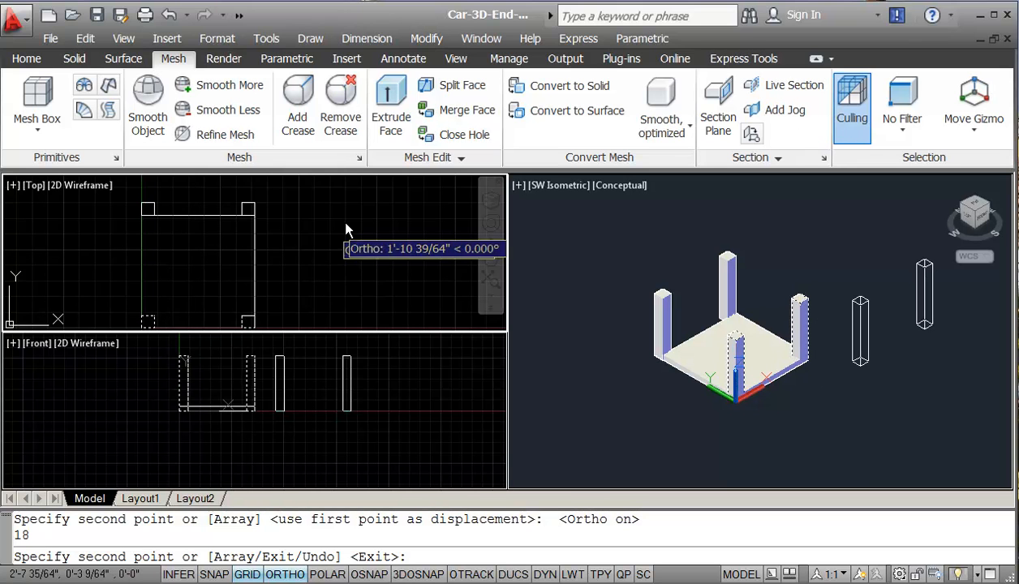
{"action": "type", "text": "p"}
{"action": "key", "text": "Return"}
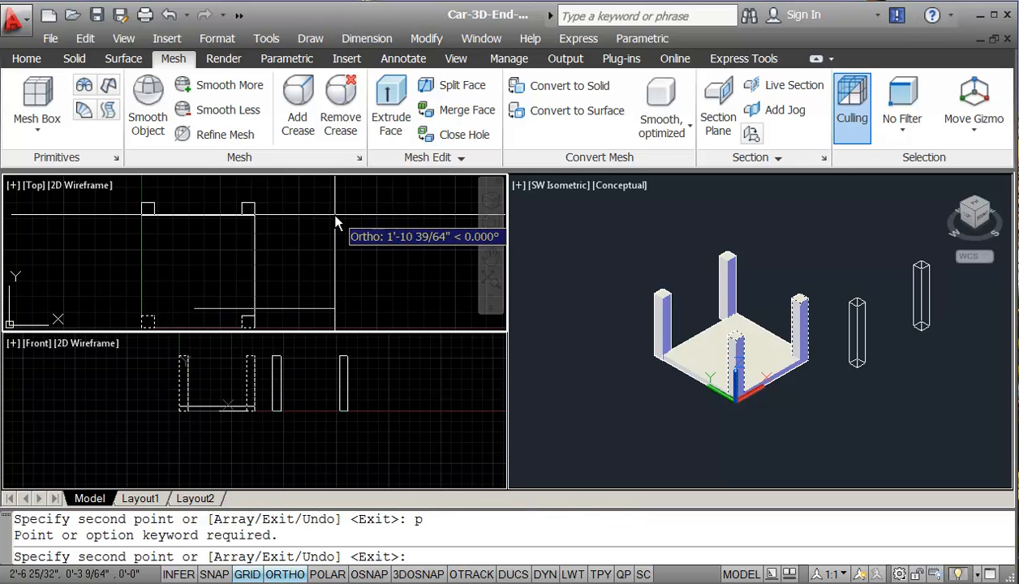
{"action": "key", "text": "Escape"}
- Move the two rear legs 2 inches in the negative Y direction, back onto the square slab
{"action": "type", "text": "m"}
{"action": "key", "text": "Return"}
{"action": "left_click", "coordinate": [126, 191]}
{"action": "left_click", "coordinate": [302, 225]}
{"action": "key", "text": "Return"}
{"action": "left_click", "coordinate": [306, 245]}
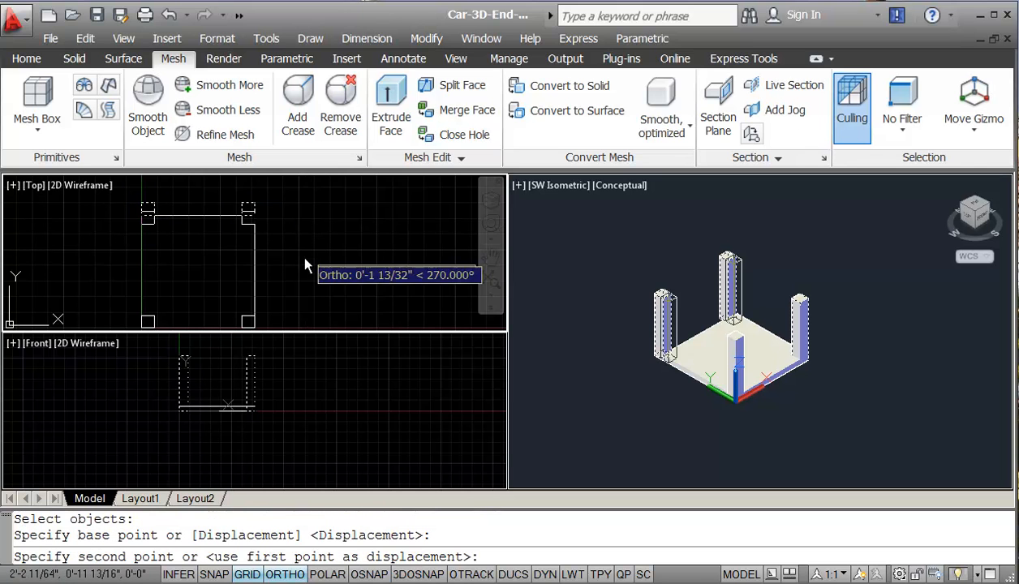
{"action": "type", "text": "2"}
{"action": "key", "text": "Return"}
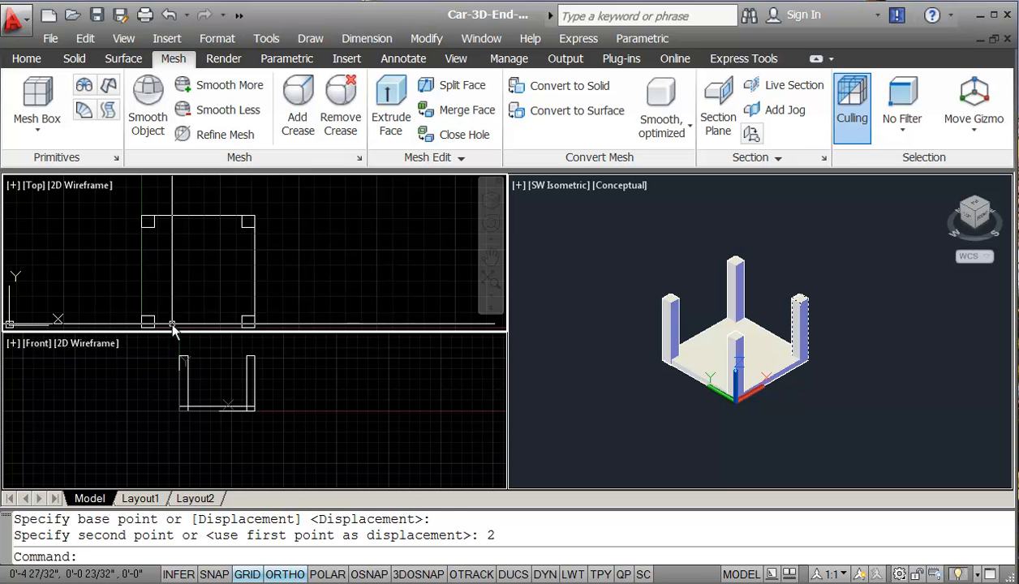
- Draw a mesh box from 0,0 to 17,17 with a height of 1.375
{"action": "scroll", "coordinate": [239, 325], "scroll_direction": "up", "scroll_amount": 5}
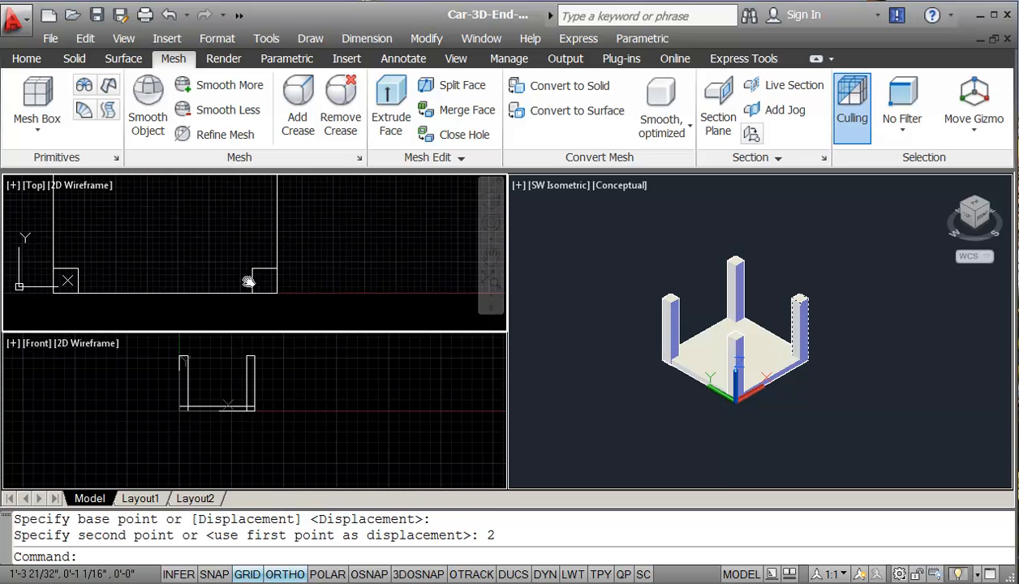
{"action": "scroll", "coordinate": [243, 288], "scroll_direction": "down", "scroll_amount": 5}
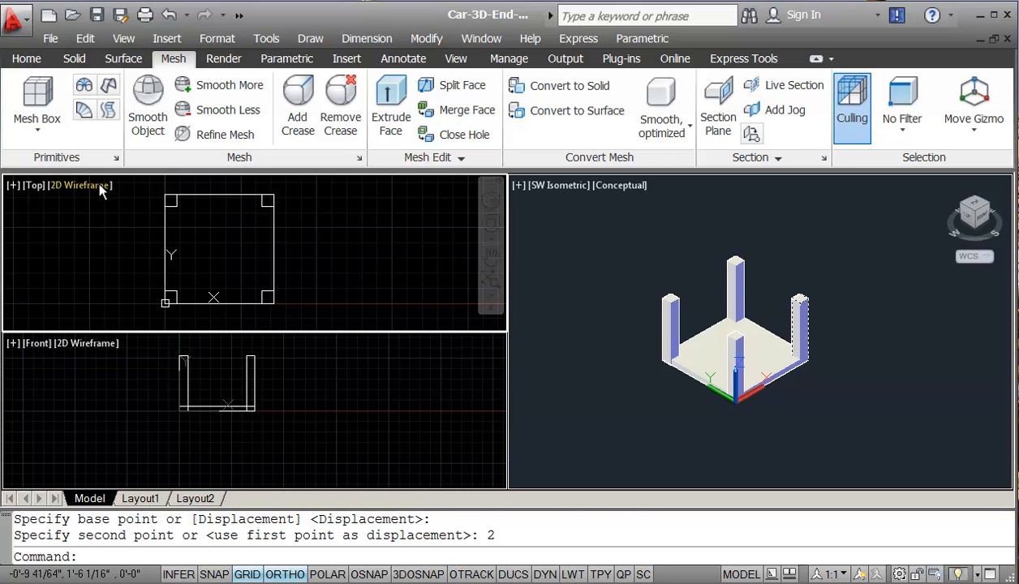
{"action": "left_click", "coordinate": [32, 105]}
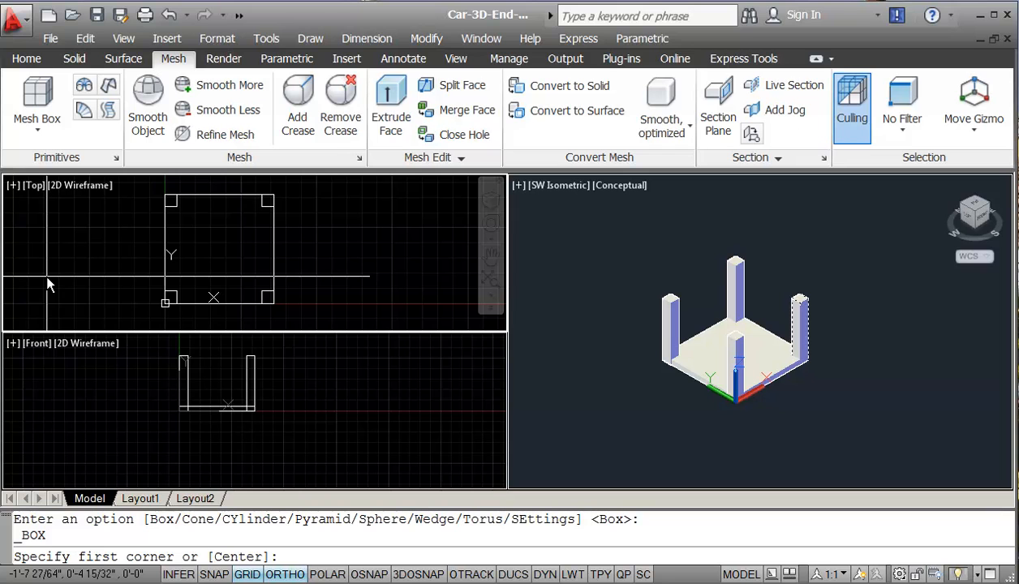
{"action": "type", "text": "0,0"}
{"action": "key", "text": "Return"}
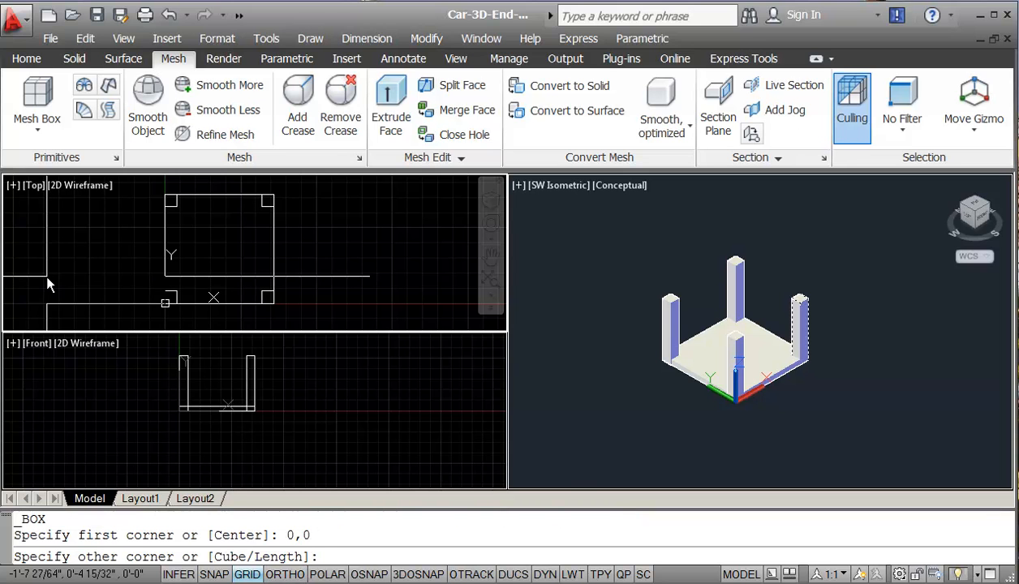
{"action": "type", "text": "17,17"}
{"action": "key", "text": "Return"}
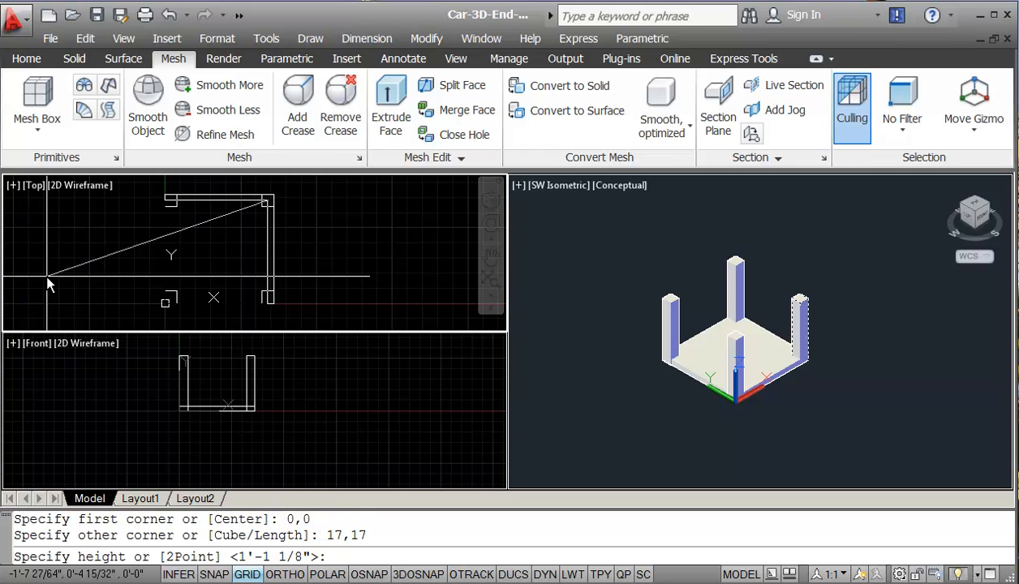
{"action": "type", "text": "1.375"}
{"action": "key", "text": "Return"}
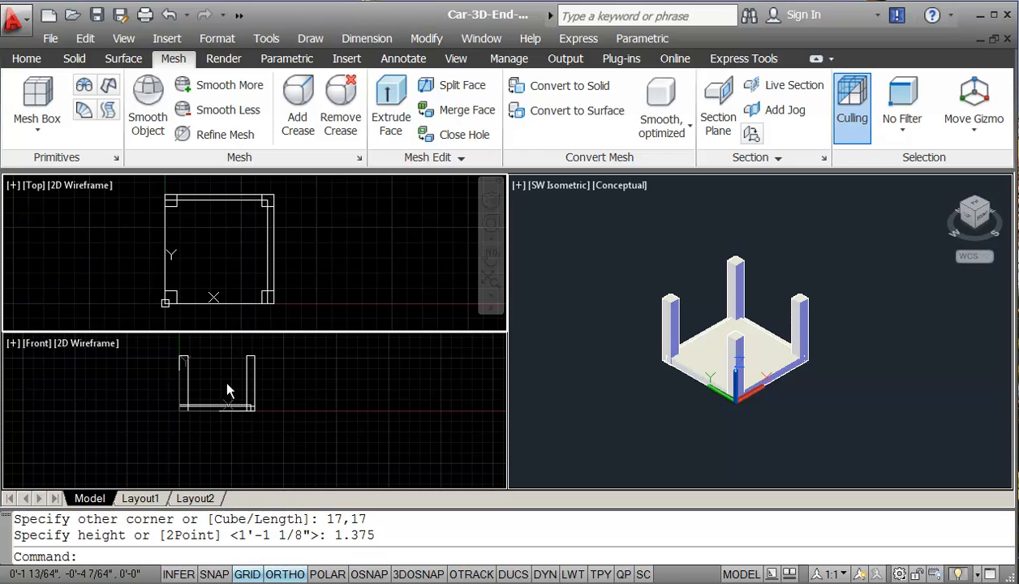
- Move the 17 by 17 mesh box 0.5 inch in the positive X direction in the Top viewport
{"action": "left_click", "coordinate": [329, 305]}
{"action": "left_click", "coordinate": [334, 240]}
{"action": "scroll", "coordinate": [325, 242], "scroll_direction": "up", "scroll_amount": 2}
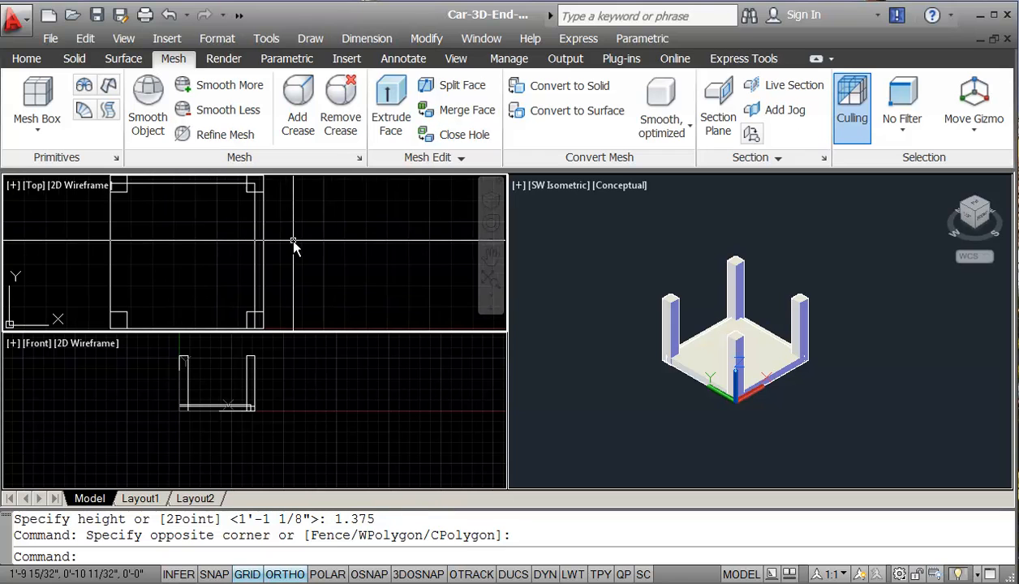
{"action": "type", "text": "m"}
{"action": "key", "text": "Return"}
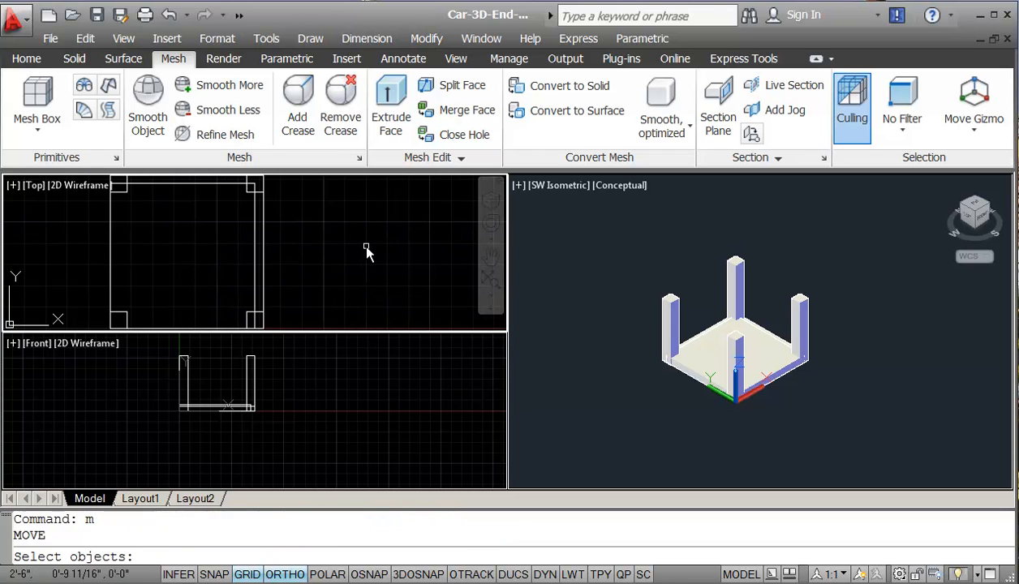
{"action": "left_click", "coordinate": [255, 273]}
{"action": "key", "text": "Return"}
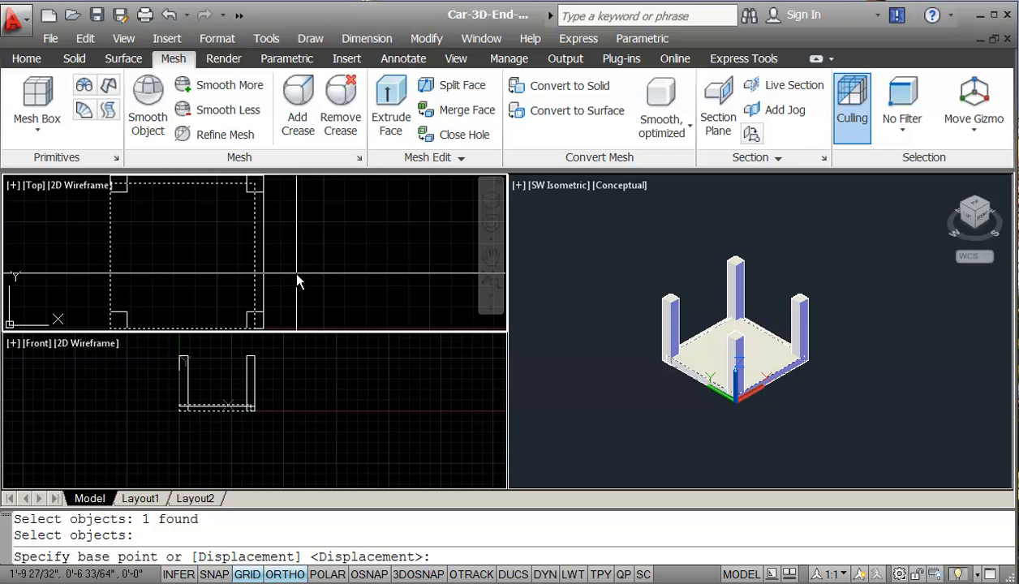
{"action": "left_click", "coordinate": [297, 276]}
{"action": "type", "text": ".5"}
{"action": "key", "text": "Return"}
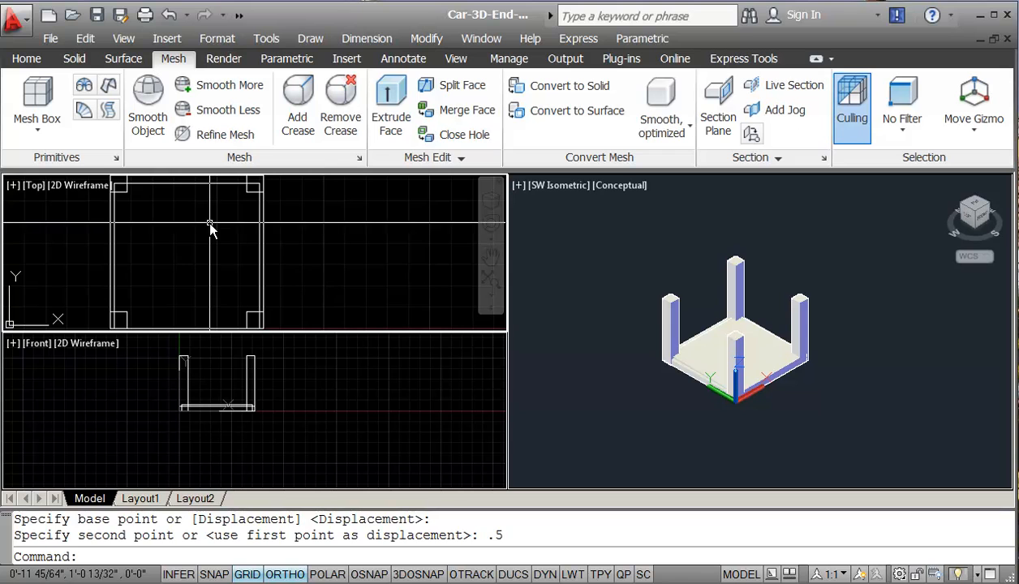
- Move the 17 by 17 mesh box 0.5 inch in the positive Y direction to centre it on the slab
{"action": "key", "text": "Return"}
{"action": "left_click", "coordinate": [186, 189]}
{"action": "key", "text": "Return"}
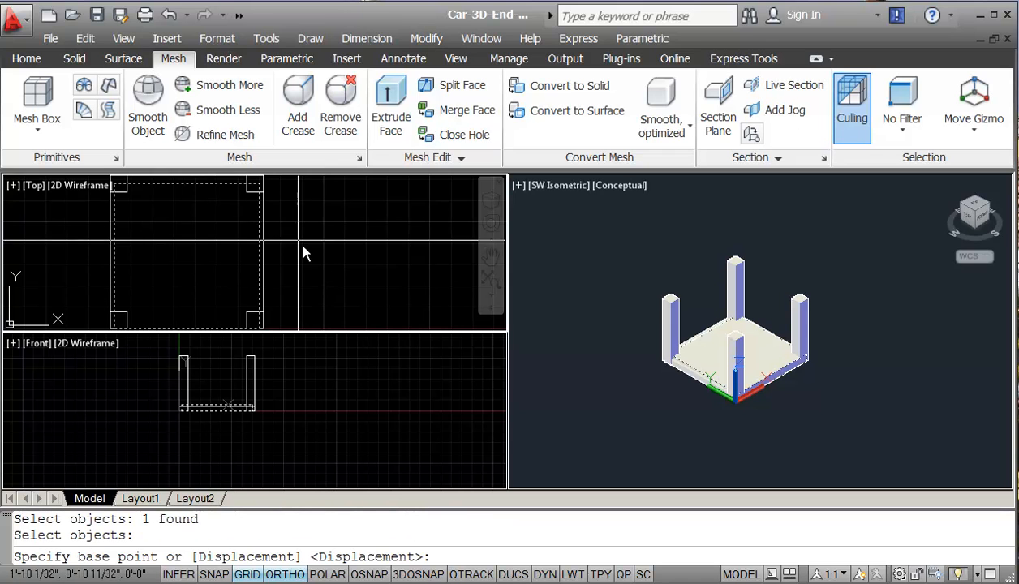
{"action": "left_click", "coordinate": [321, 277]}
{"action": "type", "text": ".5"}
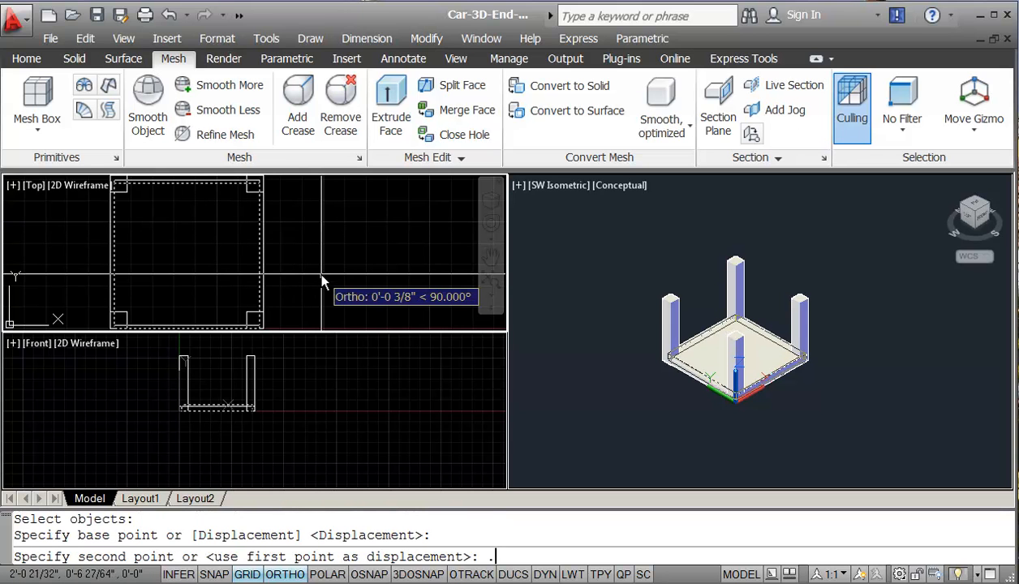
{"action": "key", "text": "Return"}
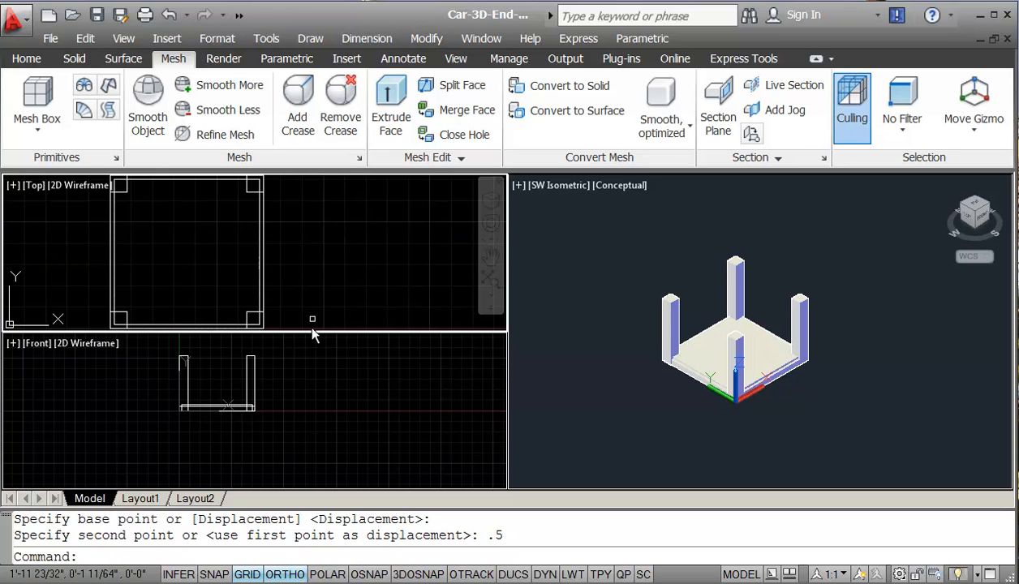
{"action": "key", "text": "Escape"}
{"action": "key", "text": "Escape"}
- Activate the Front viewport and frame the stacked boxes at the base of the legs
{"action": "left_click", "coordinate": [303, 374]}
{"action": "scroll", "coordinate": [254, 421], "scroll_direction": "up", "scroll_amount": 6}
{"action": "middle_click_drag", "start_coordinate": [267, 423], "coordinate": [369, 436]}
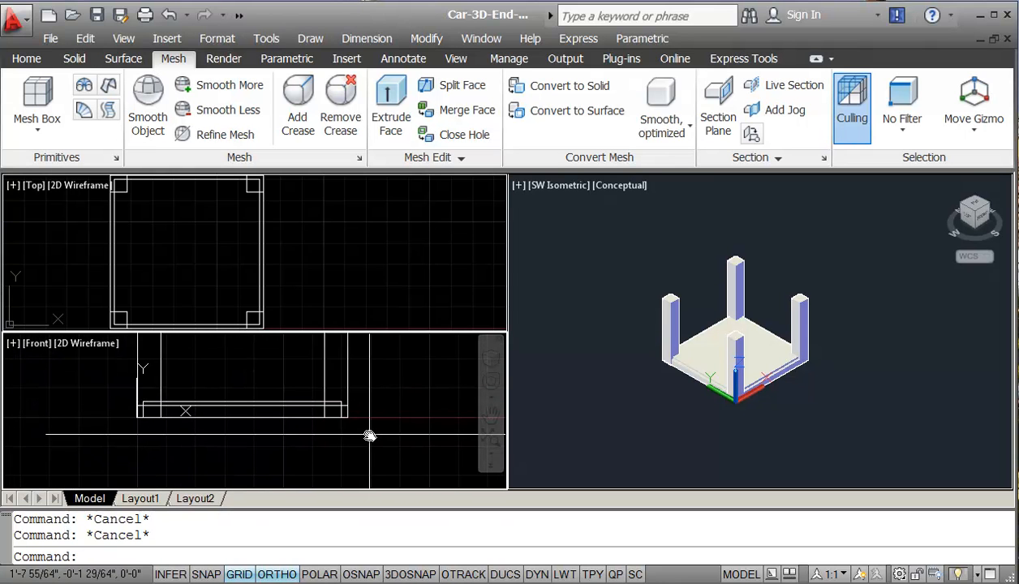
{"action": "type", "text": "m"}
{"action": "key", "text": "Return"}
{"action": "key", "text": "Escape"}
{"action": "key", "text": "Escape"}
{"action": "key", "text": "Escape"}
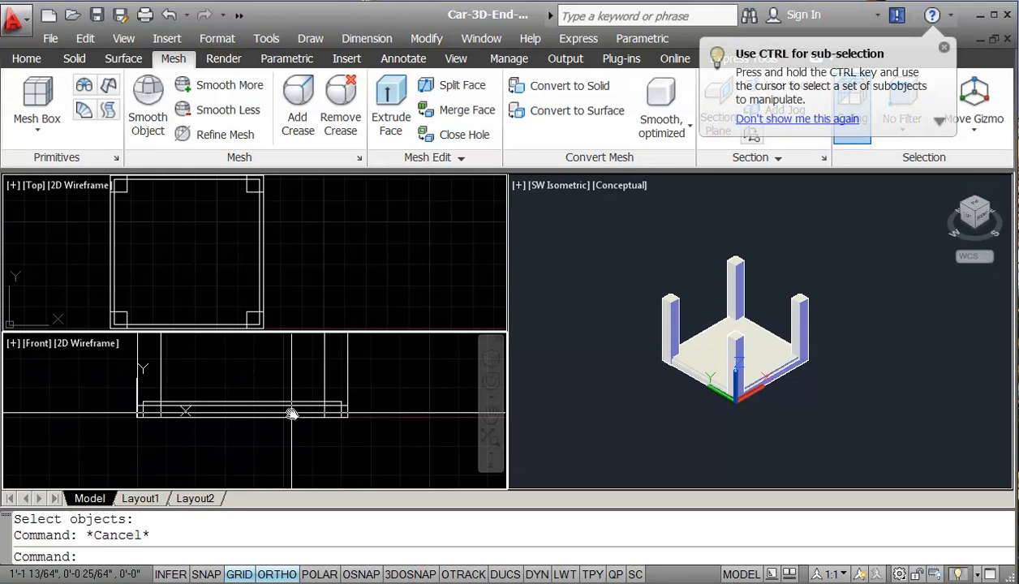
- Move the 18 by 18 slab straight up 14.5 inches in the Front viewport
{"action": "type", "text": "m"}
{"action": "key", "text": "Return"}
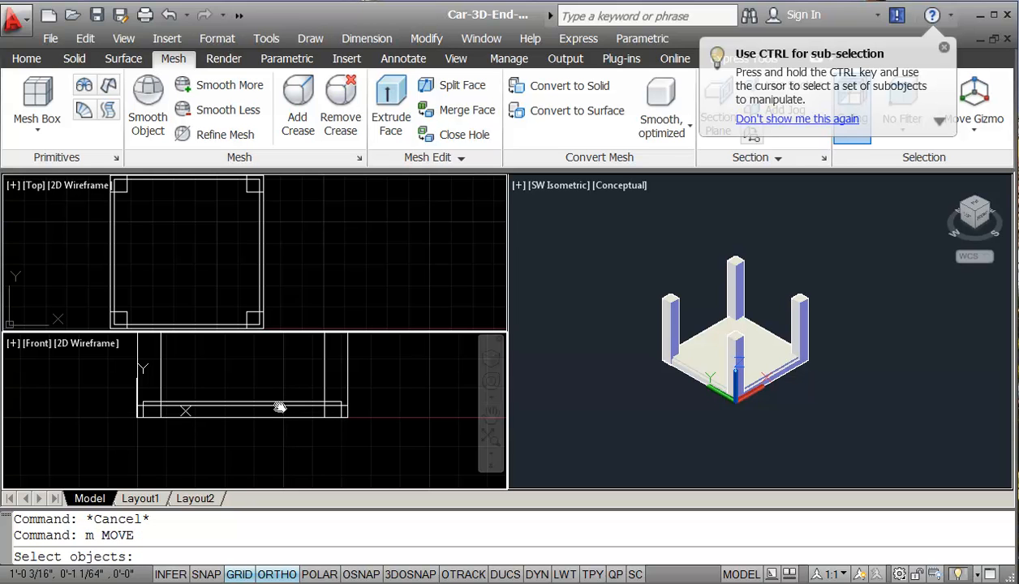
{"action": "left_click", "coordinate": [277, 403]}
{"action": "key", "text": "Return"}
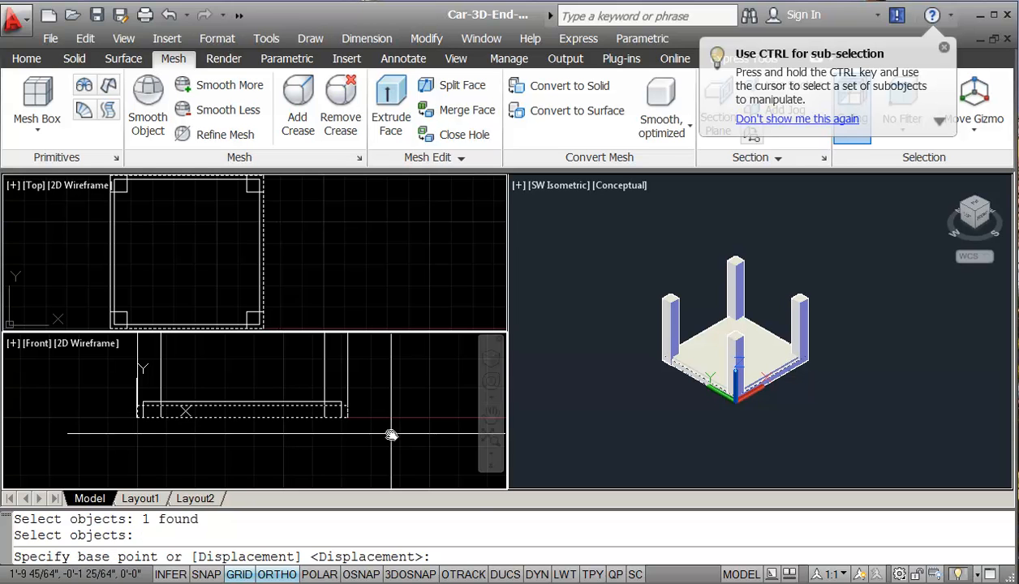
{"action": "left_click", "coordinate": [391, 422]}
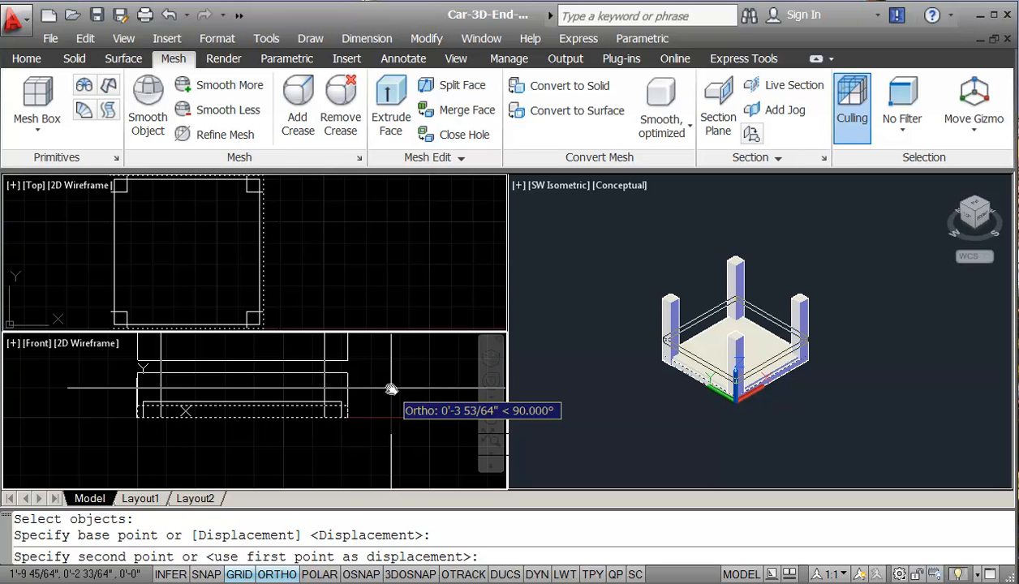
{"action": "type", "text": "14.5"}
{"action": "key", "text": "Return"}
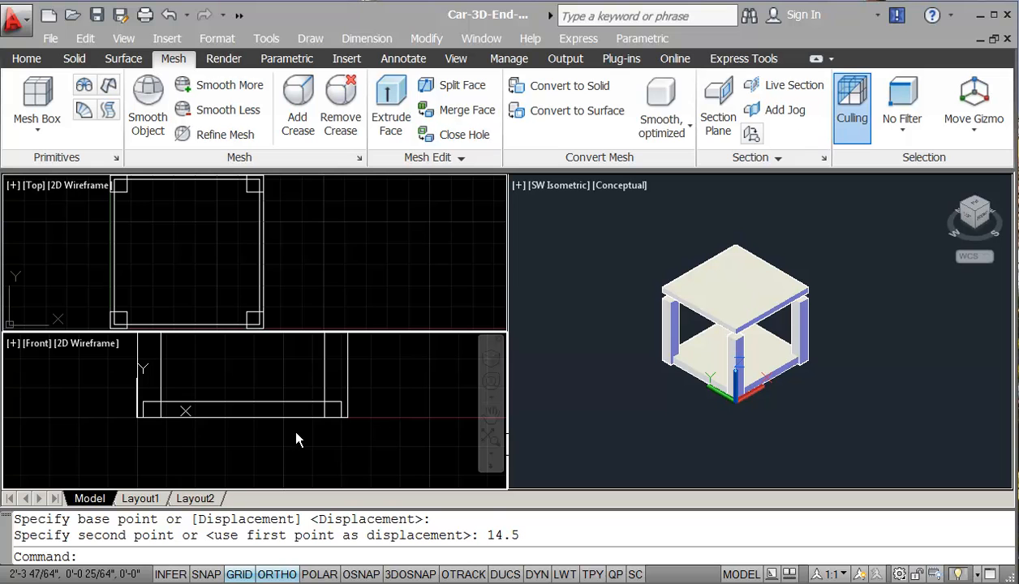
- Move the 17 by 17 mesh box straight up 13.125 inches so it sits on the legs beneath the tabletop
{"action": "type", "text": "m"}
{"action": "key", "text": "Return"}
{"action": "left_click", "coordinate": [244, 417]}
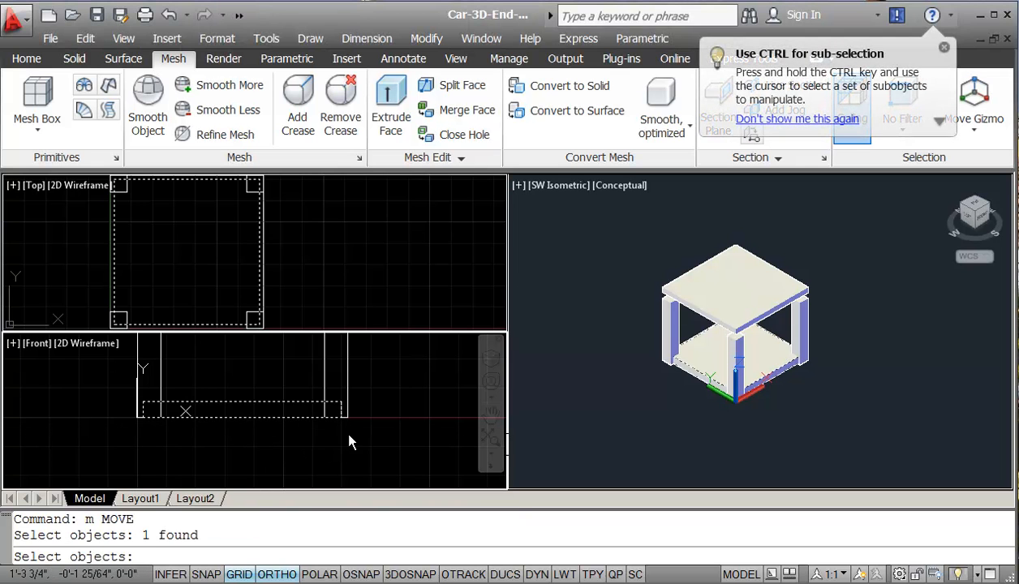
{"action": "key", "text": "Return"}
{"action": "left_click", "coordinate": [399, 449]}
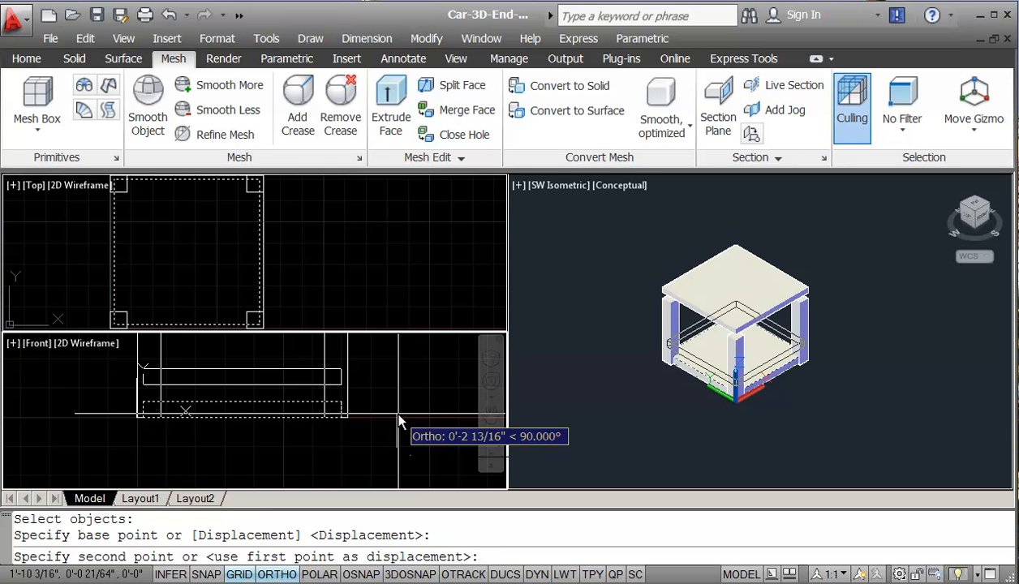
{"action": "type", "text": "13.125"}
{"action": "key", "text": "Return"}
{"action": "left_click", "coordinate": [396, 408]}
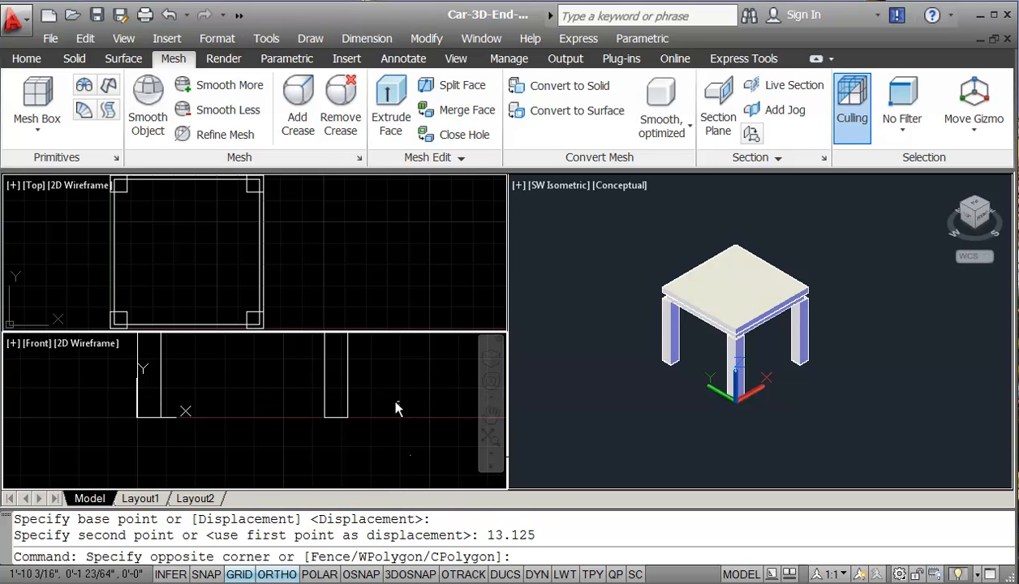
{"action": "left_click", "coordinate": [442, 409]}
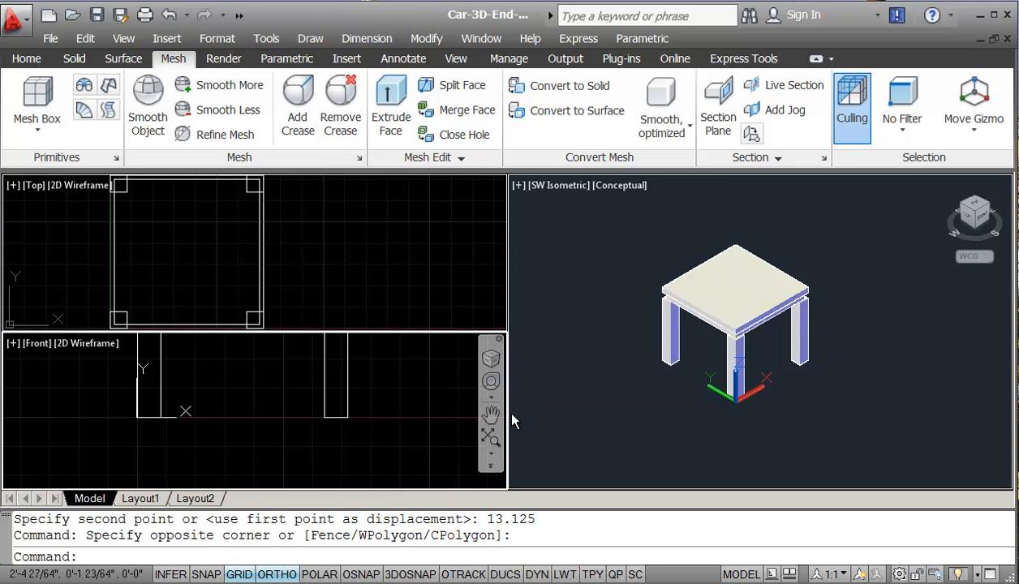
- Zoom the Front viewport to the drawing extents so the whole table is framed
{"action": "type", "text": "z"}
{"action": "key", "text": "Return"}
{"action": "type", "text": "e"}
{"action": "key", "text": "Return"}
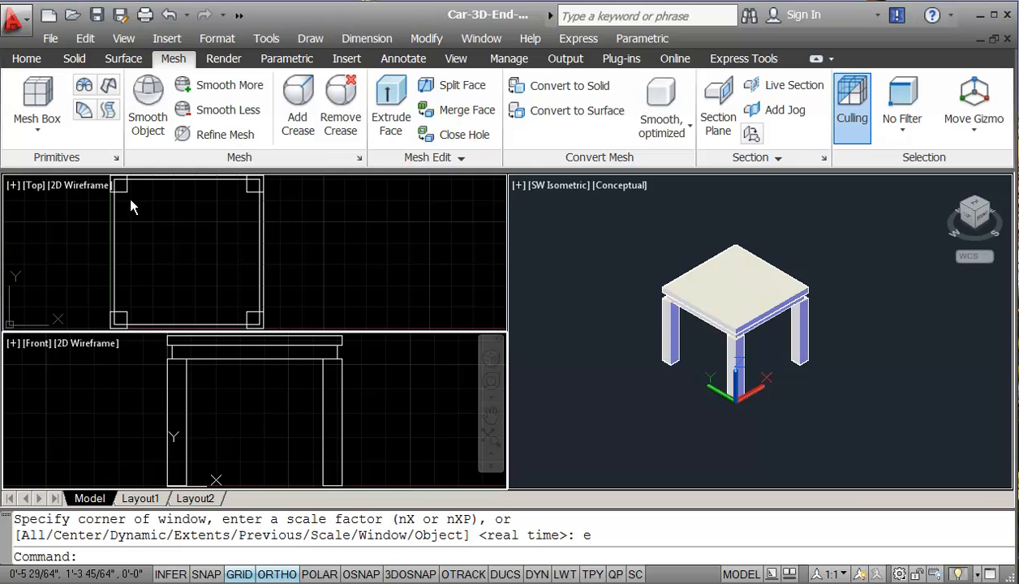
{"action": "left_click", "coordinate": [30, 96]}
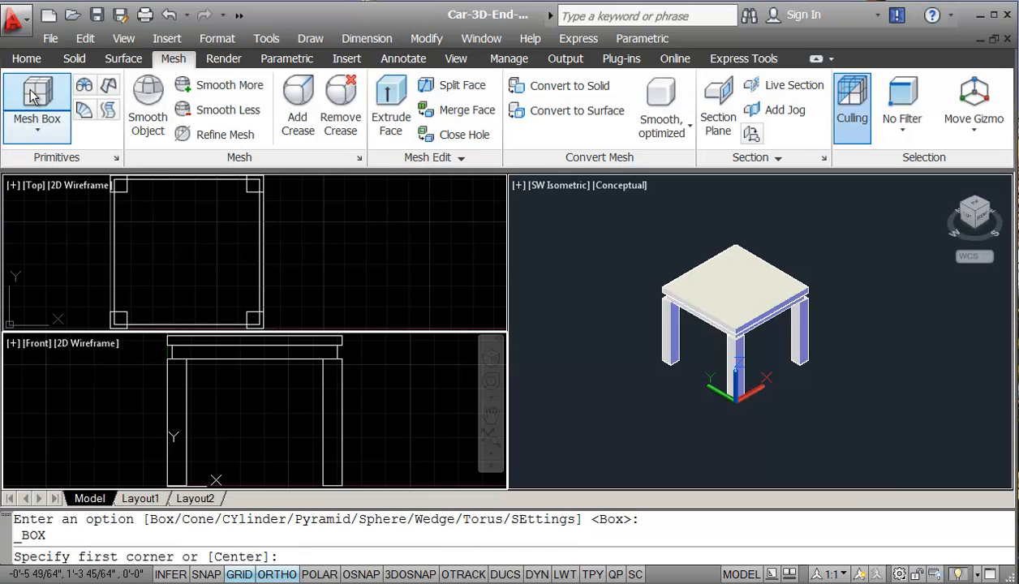
{"action": "type", "text": "0,0"}
{"action": "key", "text": "Return"}
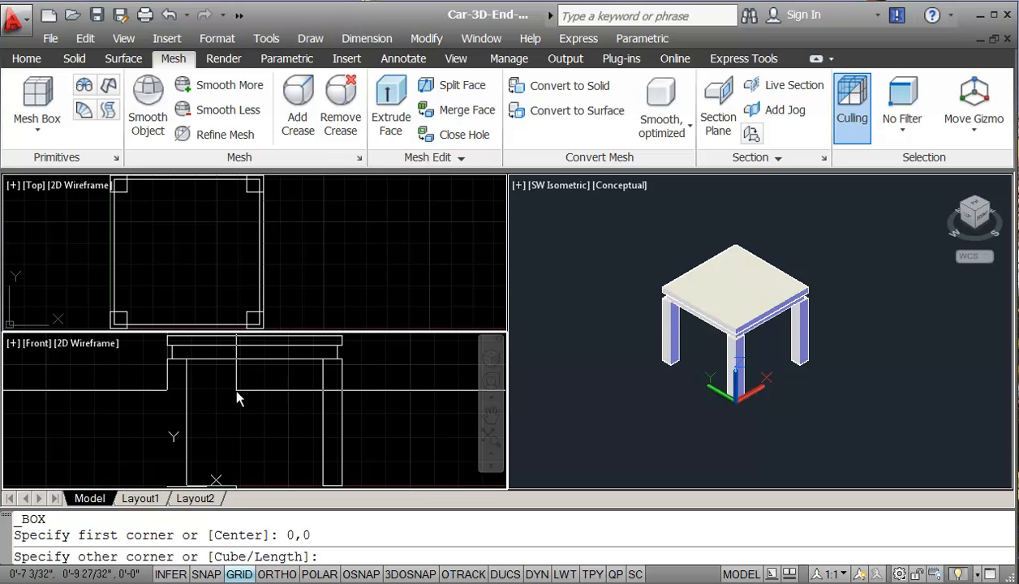
{"action": "type", "text": "`"}
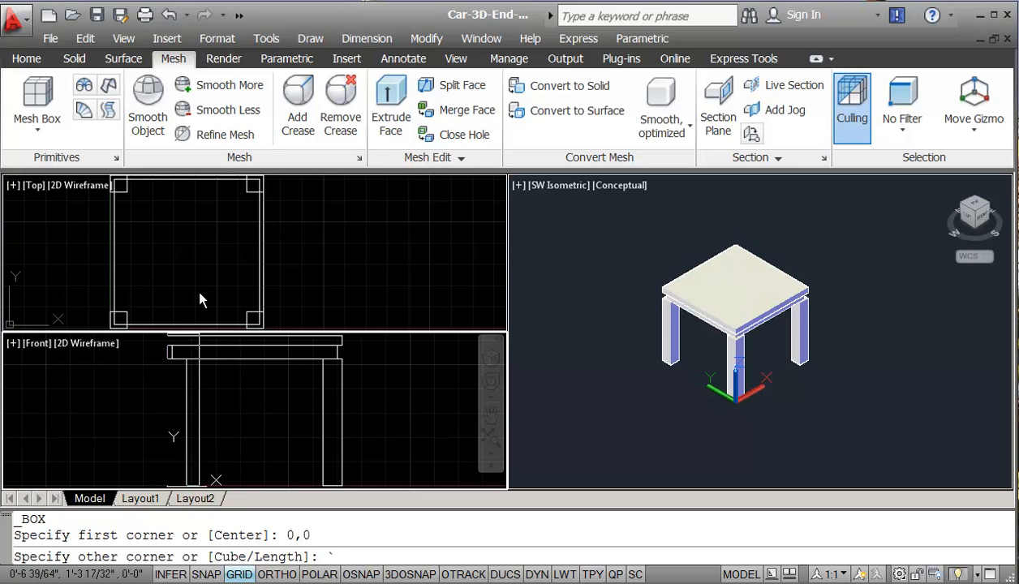
{"action": "key", "text": "Escape"}
{"action": "key", "text": "Escape"}
- Activate the Top viewport and create a mesh box from 0,0 to 14,.5 with a height of 2.25 inches
{"action": "left_click", "coordinate": [191, 279]}
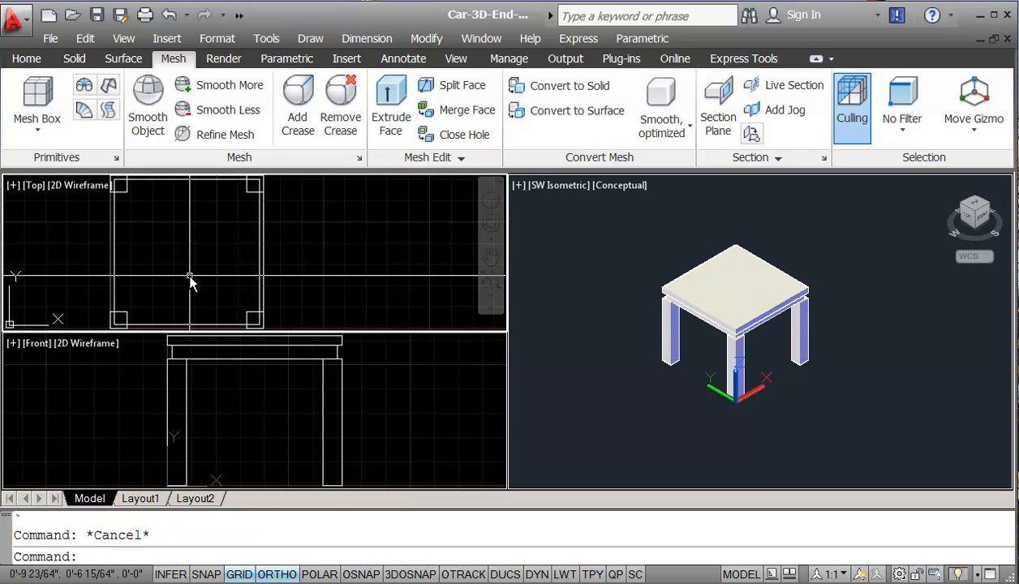
{"action": "double_click", "coordinate": [185, 277]}
{"action": "left_click", "coordinate": [169, 271]}
{"action": "left_click", "coordinate": [162, 263]}
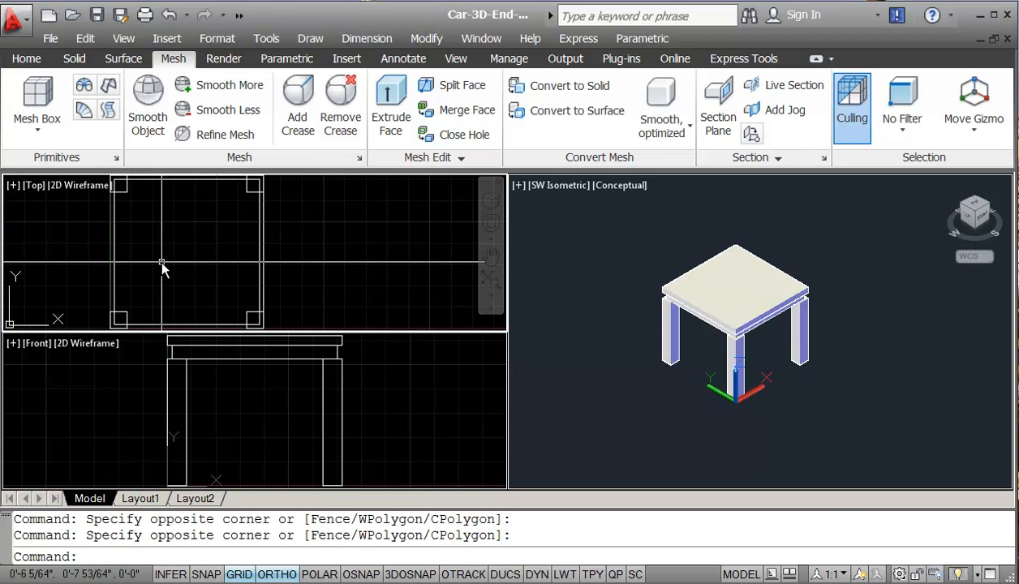
{"action": "left_click", "coordinate": [32, 101]}
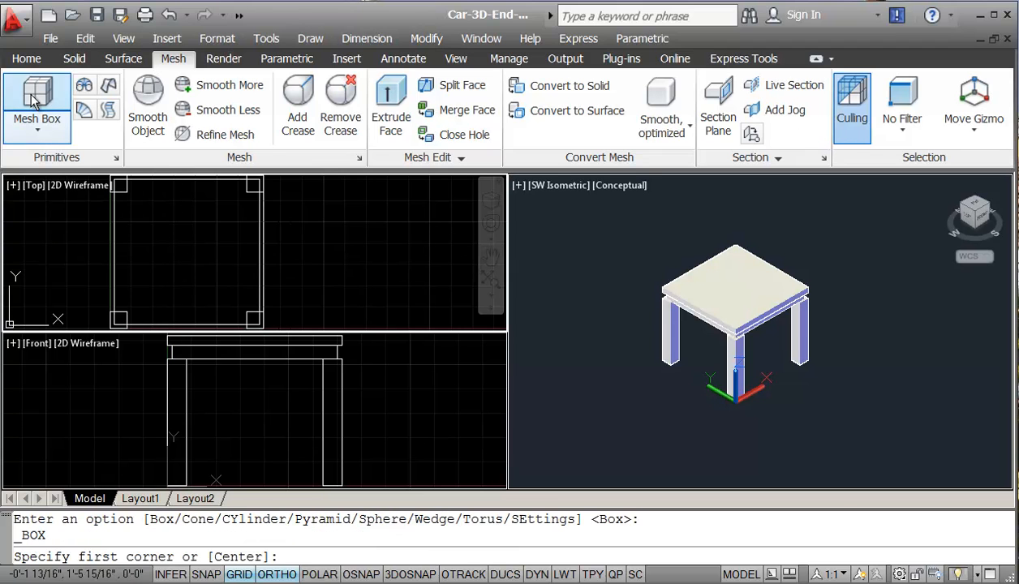
{"action": "type", "text": "0,0"}
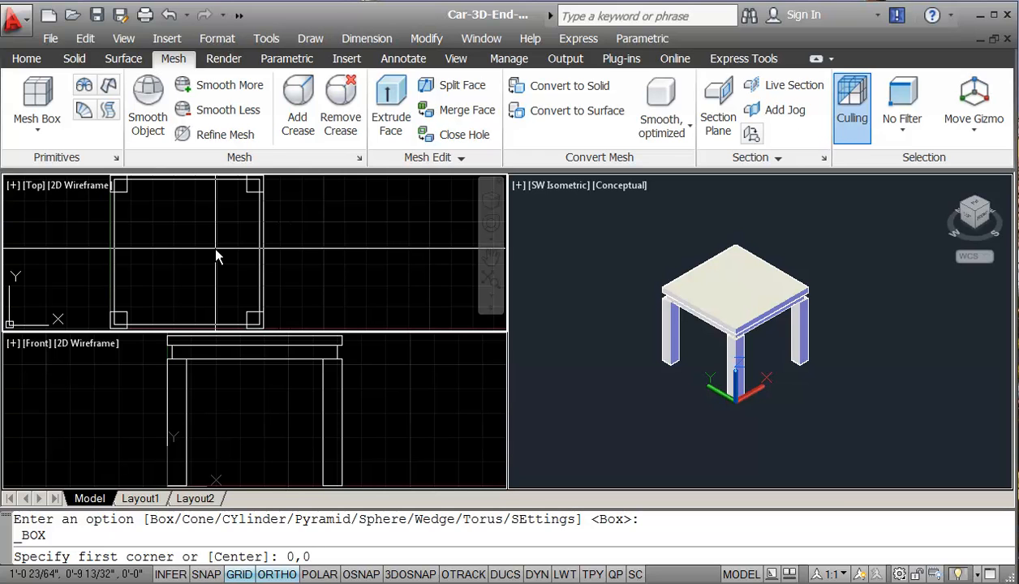
{"action": "key", "text": "Return"}
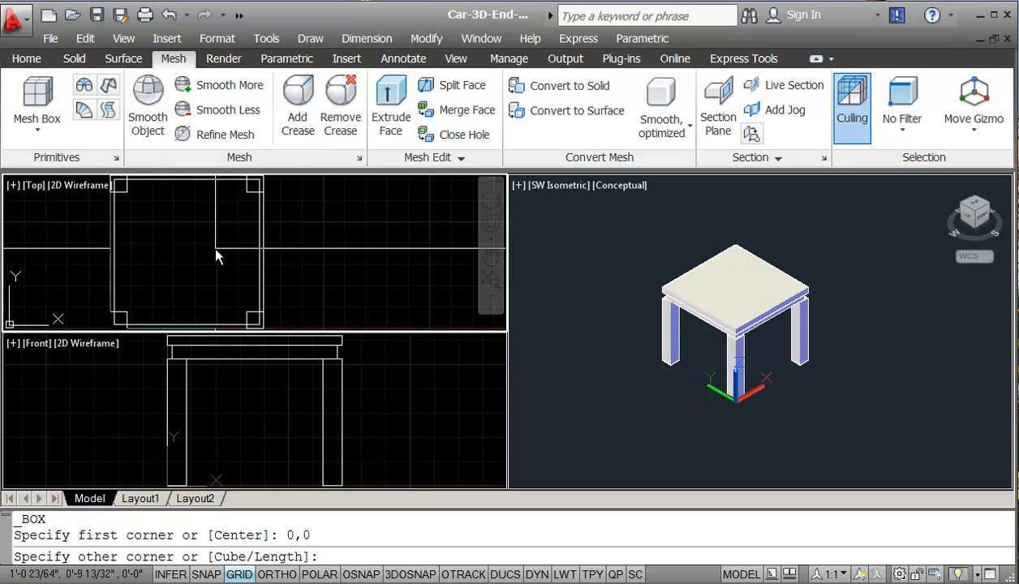
{"action": "type", "text": "14,.5"}
{"action": "key", "text": "Return"}
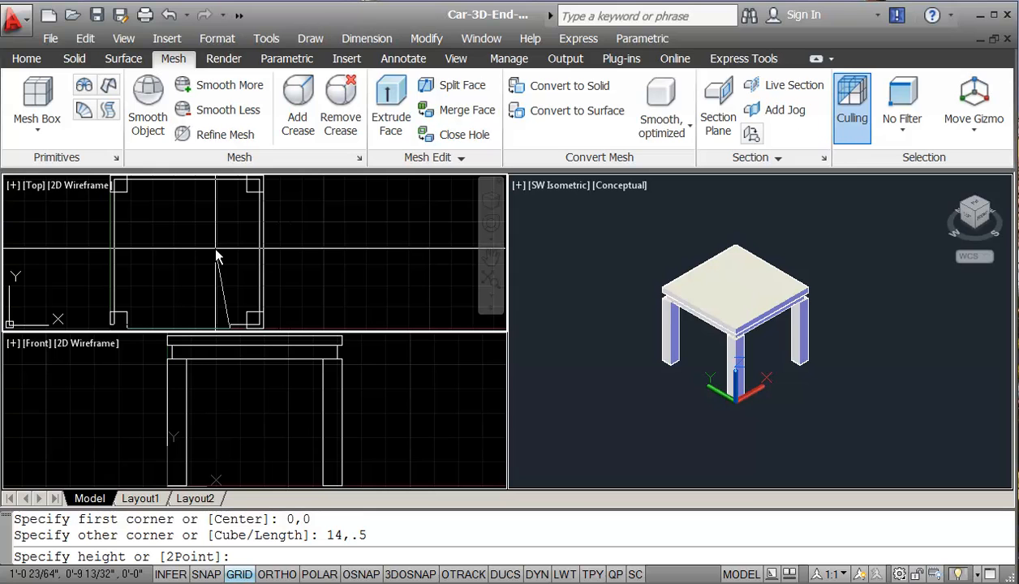
{"action": "type", "text": ".25"}
{"action": "key", "text": "Return"}
{"action": "key", "text": "F8"}
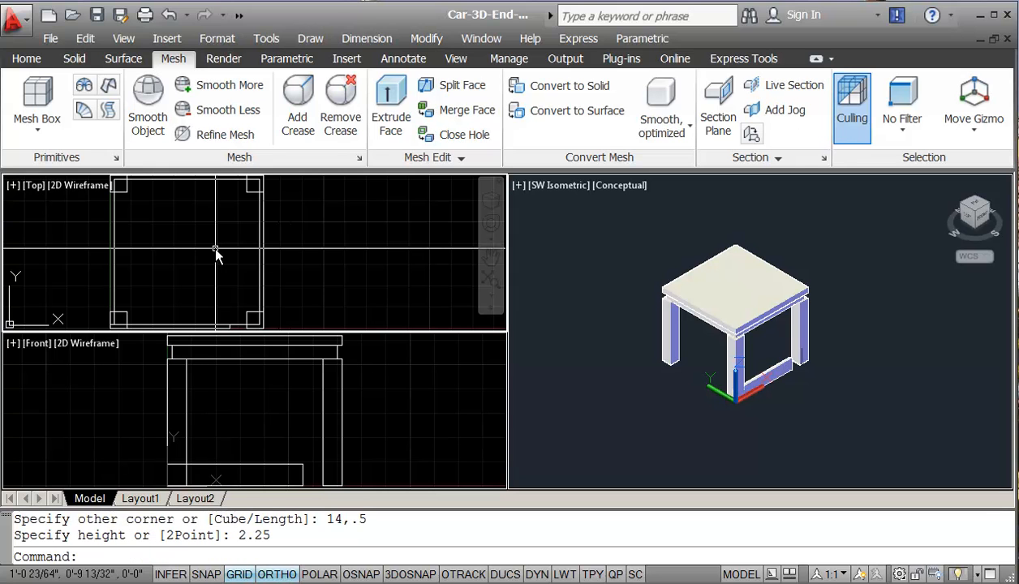
- Rotate the 14 by 0.5 inch mesh box 90 degrees about its end corner at the origin in the Top viewport
{"action": "left_click", "coordinate": [168, 292]}
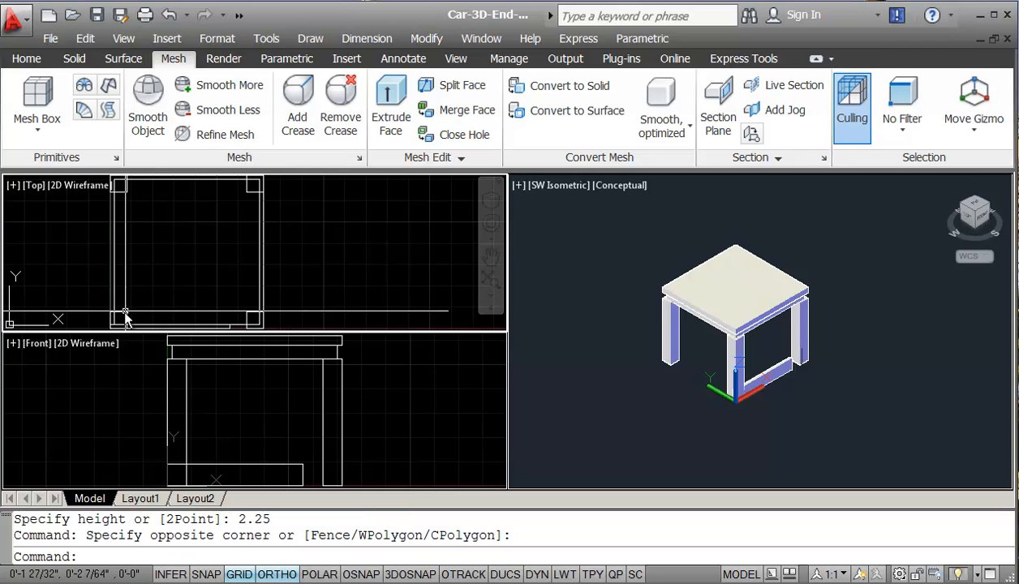
{"action": "scroll", "coordinate": [151, 326], "scroll_direction": "up", "scroll_amount": 2}
{"action": "middle_click_drag", "start_coordinate": [197, 281], "coordinate": [267, 246]}
{"action": "scroll", "coordinate": [229, 264], "scroll_direction": "up", "scroll_amount": 2}
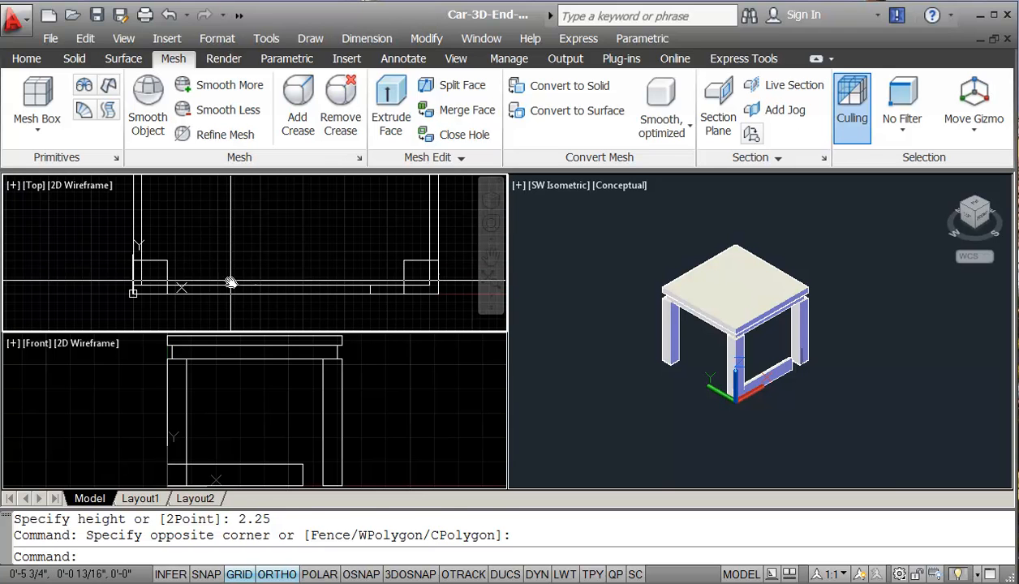
{"action": "left_click", "coordinate": [229, 287]}
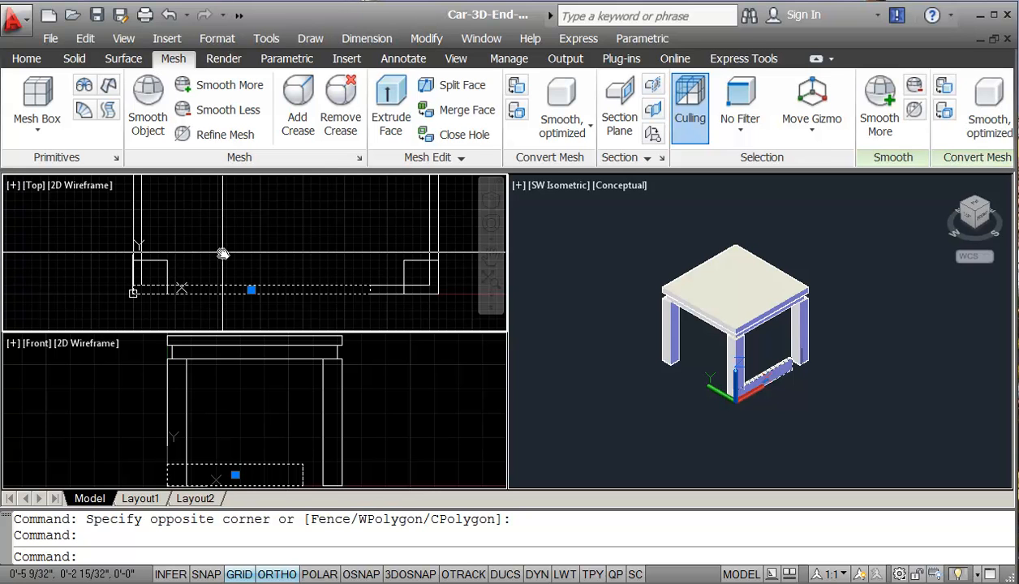
{"action": "key", "text": "Escape"}
{"action": "key", "text": "Escape"}
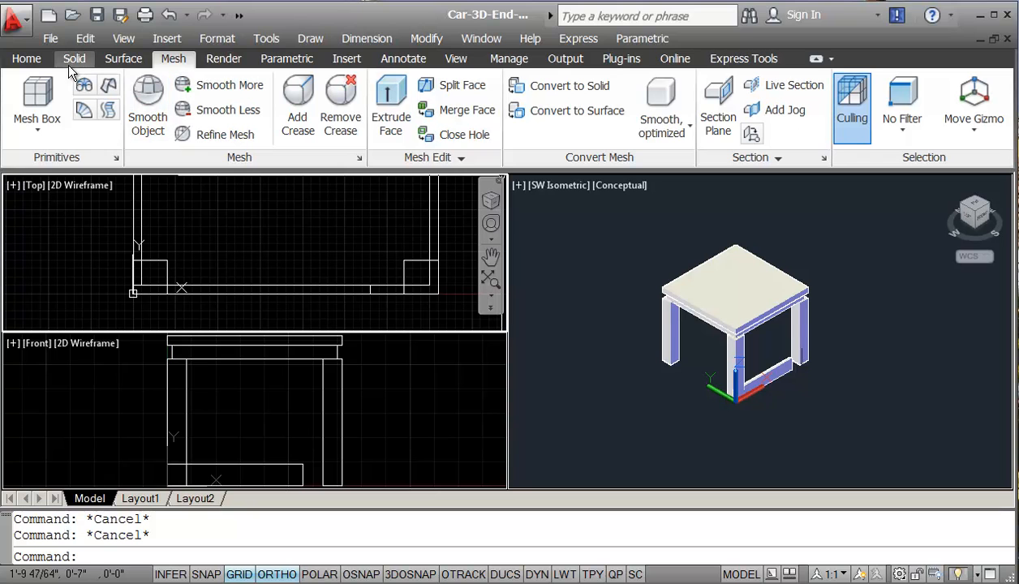
{"action": "type", "text": "ro"}
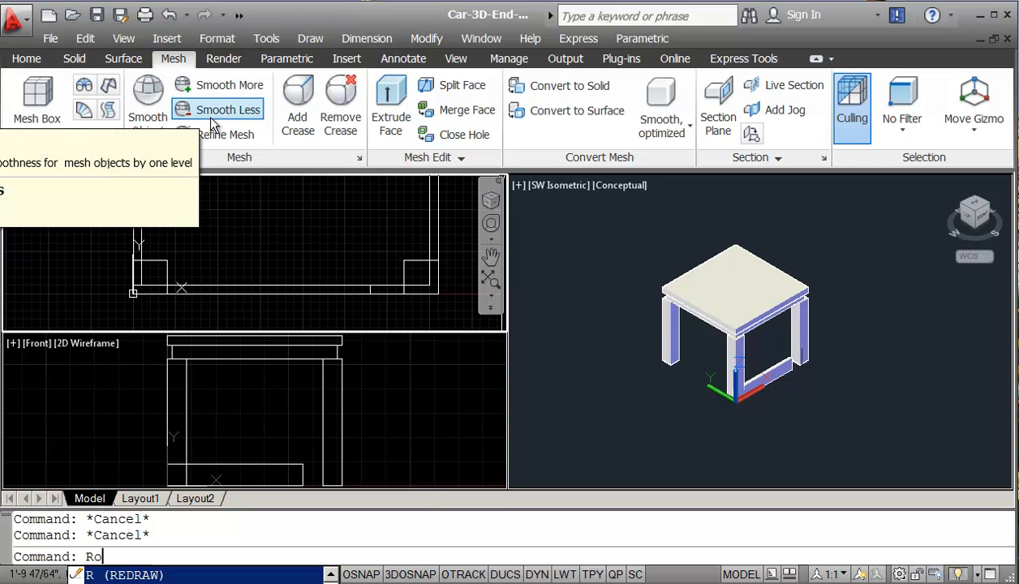
{"action": "key", "text": "Return"}
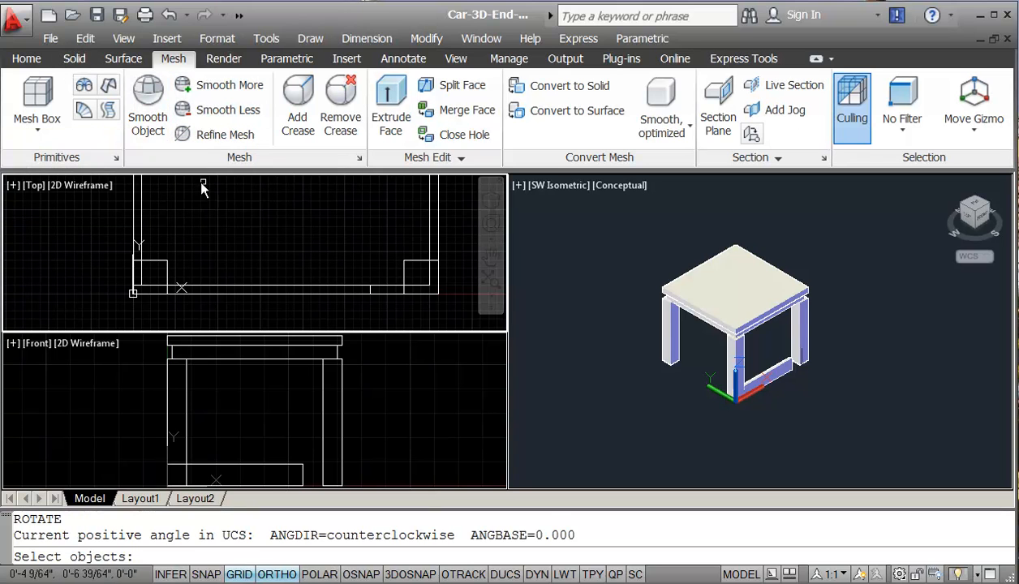
{"action": "left_click", "coordinate": [195, 289]}
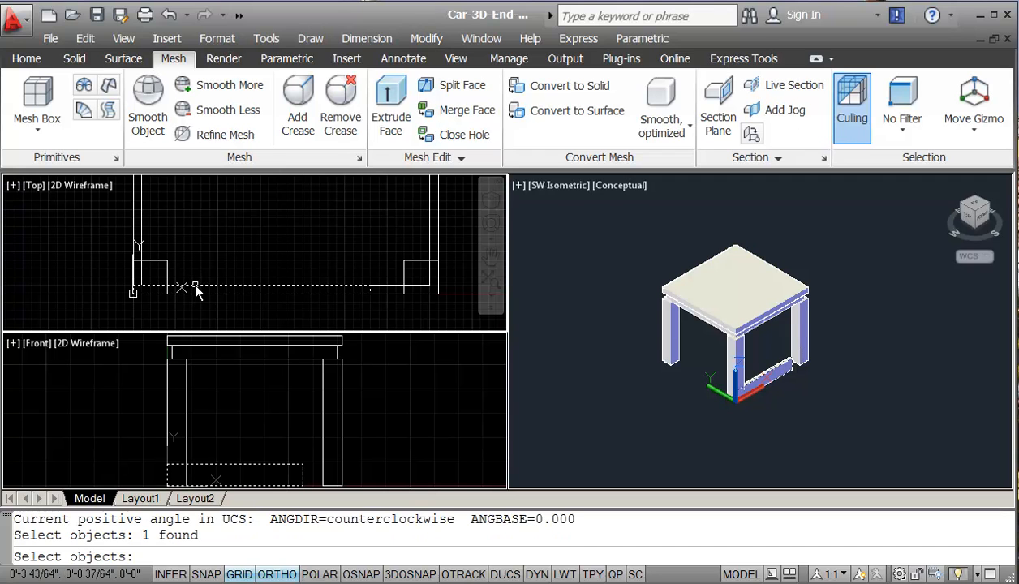
{"action": "key", "text": "Return"}
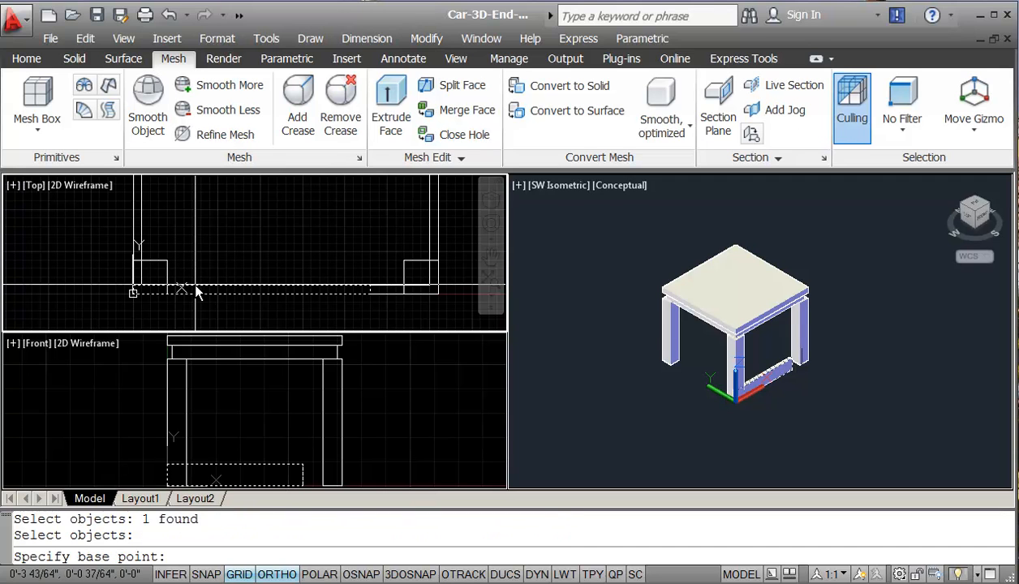
{"action": "type", "text": "end"}
{"action": "key", "text": "Return"}
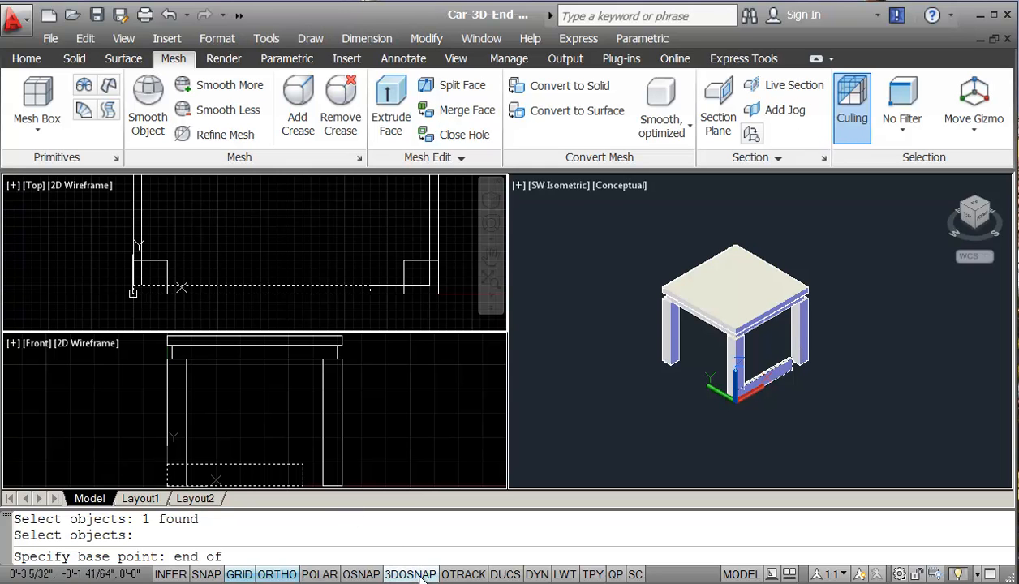
{"action": "left_click", "coordinate": [133, 294]}
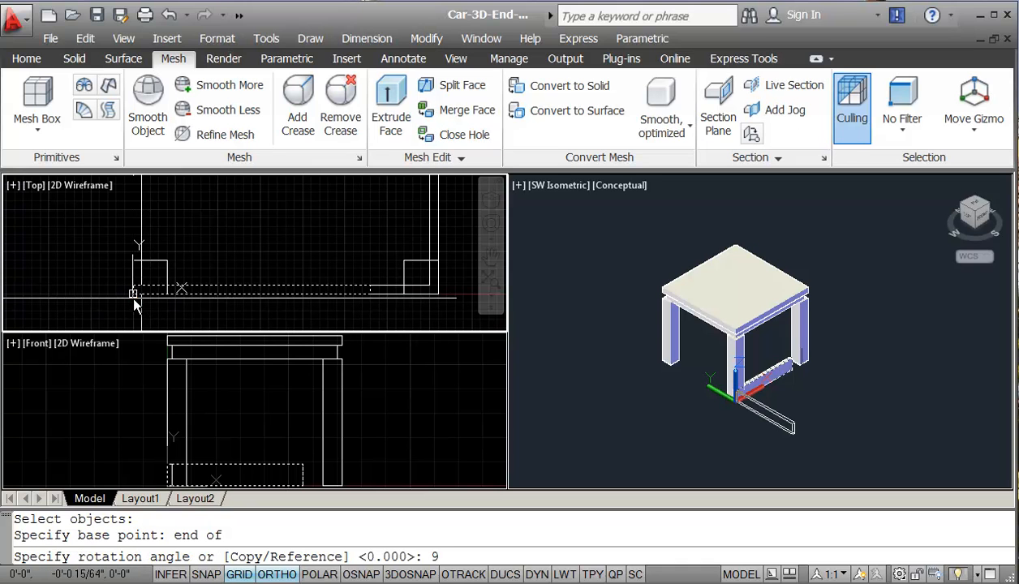
{"action": "type", "text": "90"}
{"action": "key", "text": "Return"}
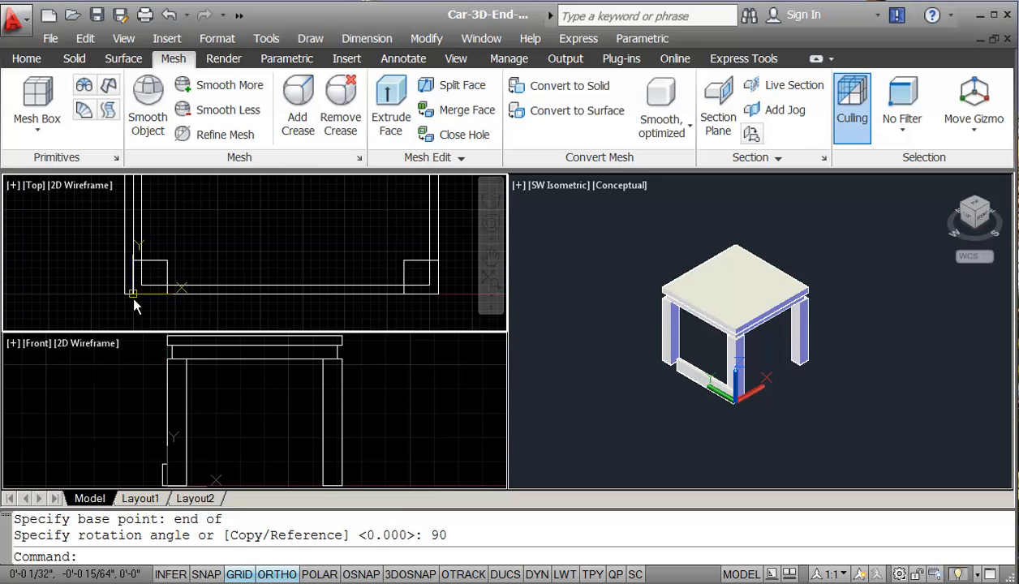
- Move the rotated board in the positive X direction by its 0.5 inch thickness, flush with the legs' outer faces
{"action": "key", "text": "Escape"}
{"action": "key", "text": "Escape"}
{"action": "scroll", "coordinate": [156, 259], "scroll_direction": "up", "scroll_amount": 3}
{"action": "middle_click_drag", "start_coordinate": [174, 251], "coordinate": [193, 227]}
{"action": "scroll", "coordinate": [195, 227], "scroll_direction": "down", "scroll_amount": 2}
{"action": "middle_click_drag", "start_coordinate": [172, 301], "coordinate": [168, 298]}
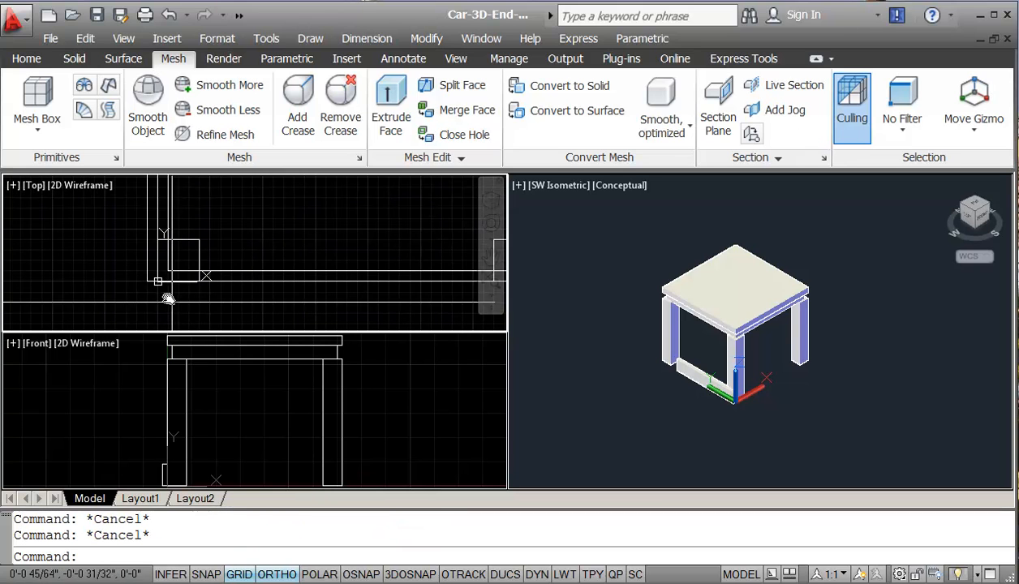
{"action": "scroll", "coordinate": [154, 287], "scroll_direction": "up", "scroll_amount": 2}
{"action": "type", "text": "m"}
{"action": "key", "text": "Return"}
{"action": "left_click", "coordinate": [146, 278]}
{"action": "key", "text": "Return"}
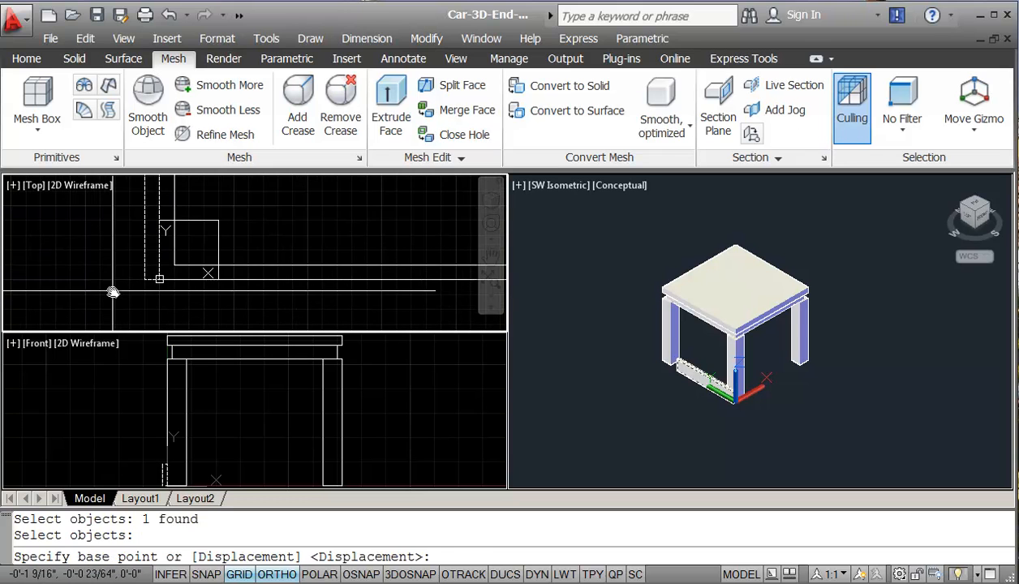
{"action": "left_click", "coordinate": [113, 293]}
{"action": "type", "text": ".2"}
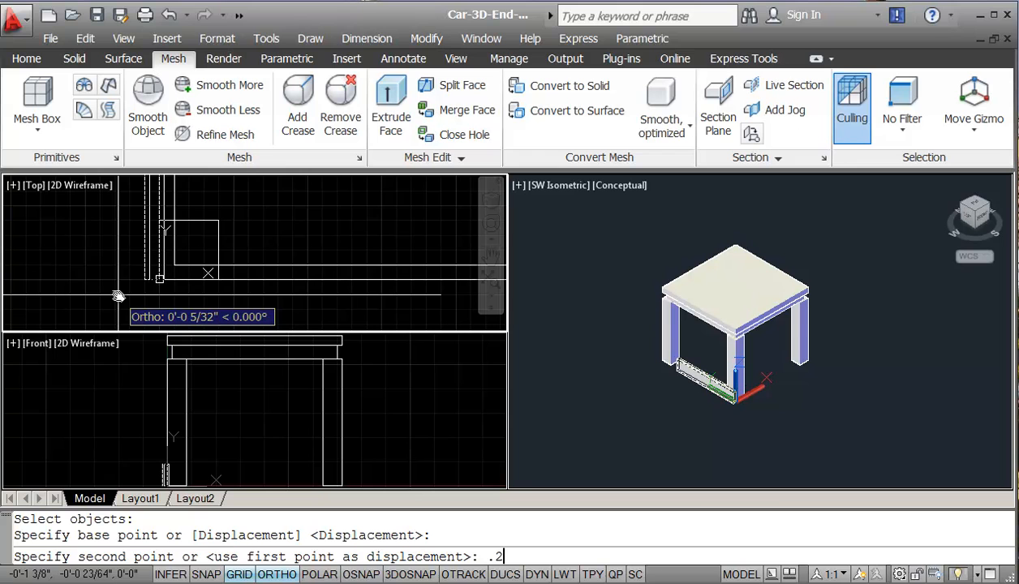
{"action": "key", "text": "BackSpace"}
{"action": "key", "text": "Return"}
{"action": "key", "text": "Escape"}
{"action": "key", "text": "Escape"}
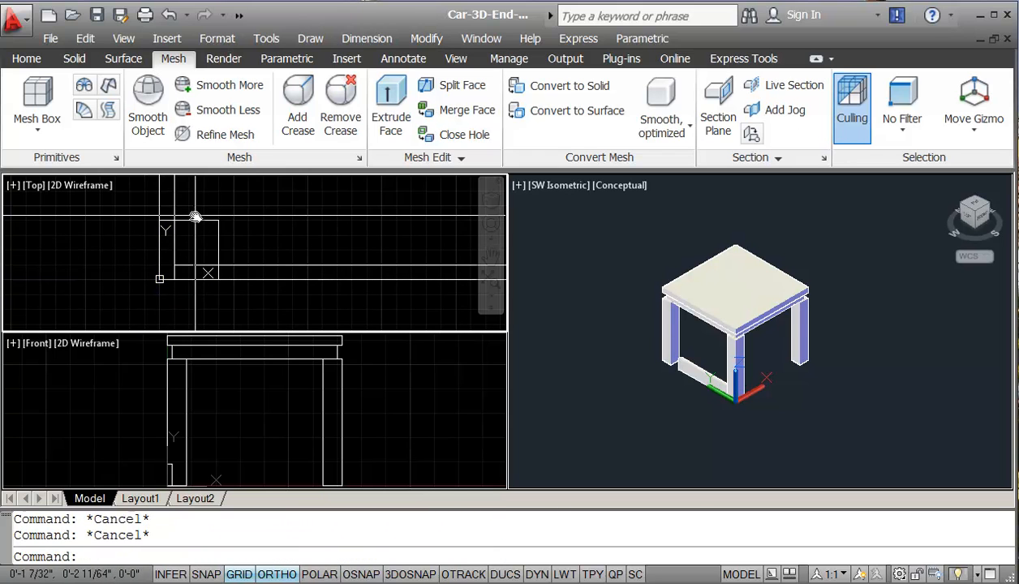
- Move the board 2 inches in the positive Y direction so it fits between the two legs
{"action": "type", "text": "m"}
{"action": "key", "text": "Return"}
{"action": "left_click", "coordinate": [173, 212]}
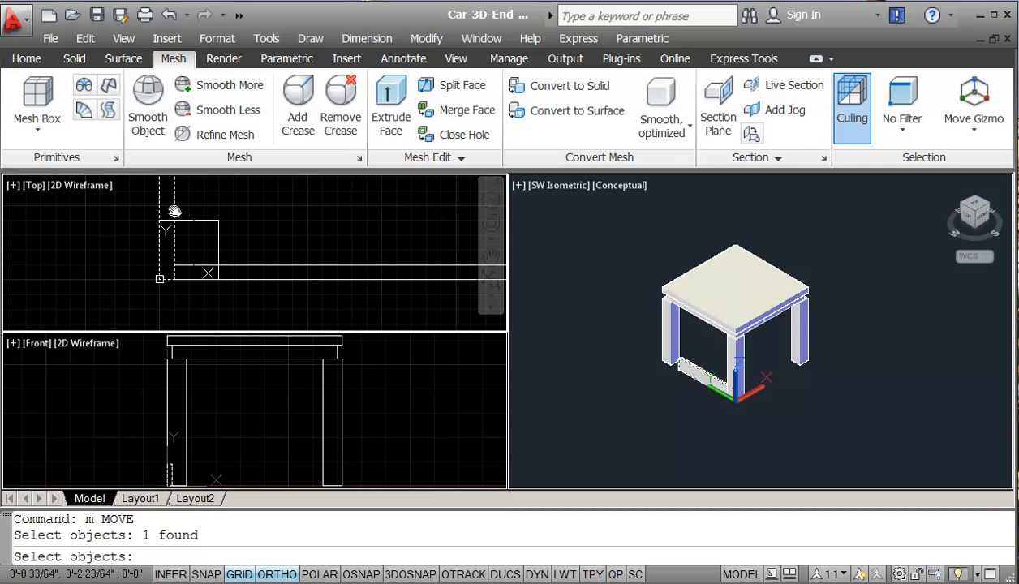
{"action": "key", "text": "Return"}
{"action": "left_click", "coordinate": [112, 264]}
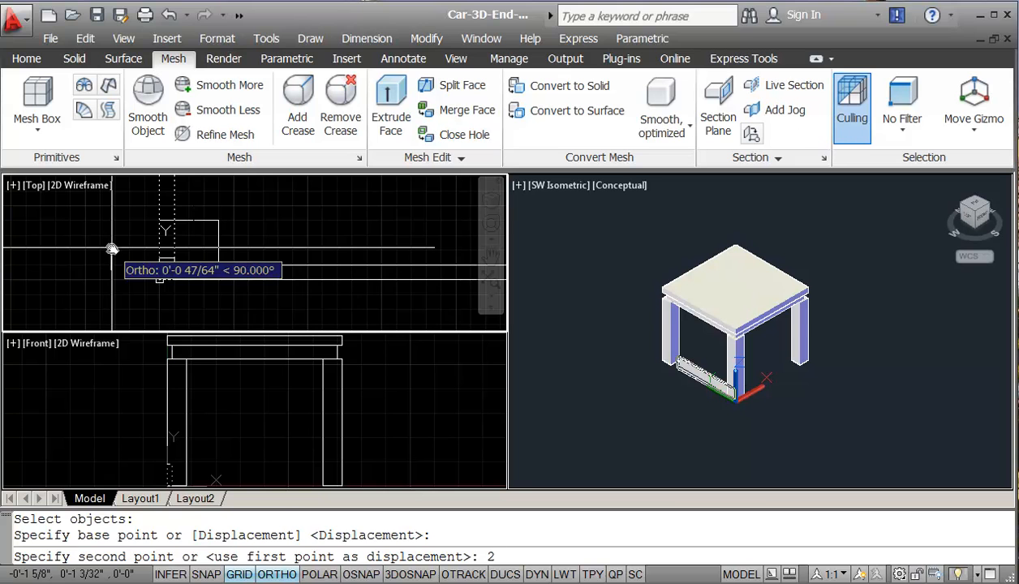
{"action": "type", "text": "2"}
{"action": "key", "text": "Return"}
{"action": "key", "text": "Escape"}
{"action": "key", "text": "Return"}
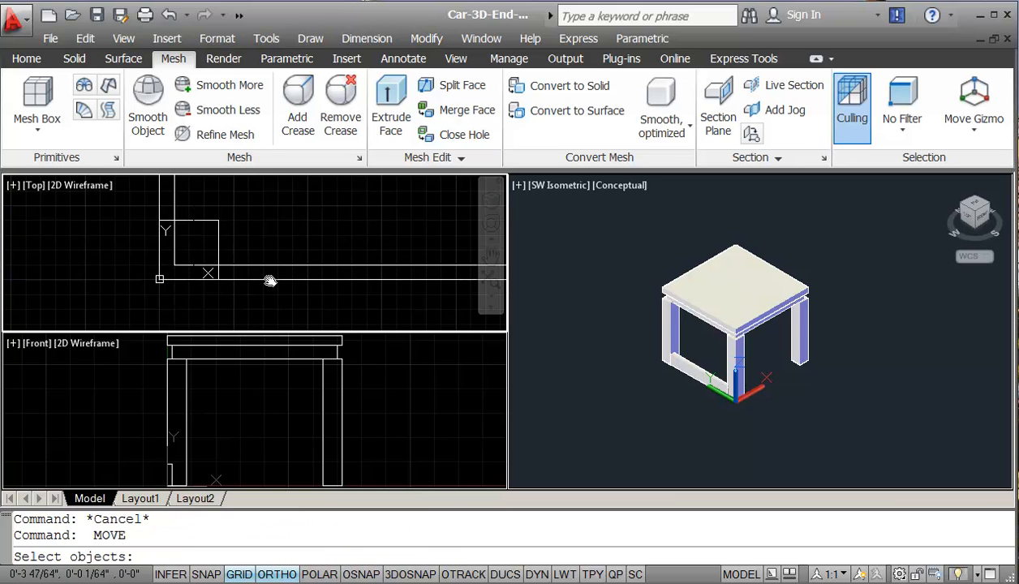
{"action": "left_click", "coordinate": [264, 267]}
{"action": "key", "text": "Escape"}
{"action": "key", "text": "Return"}
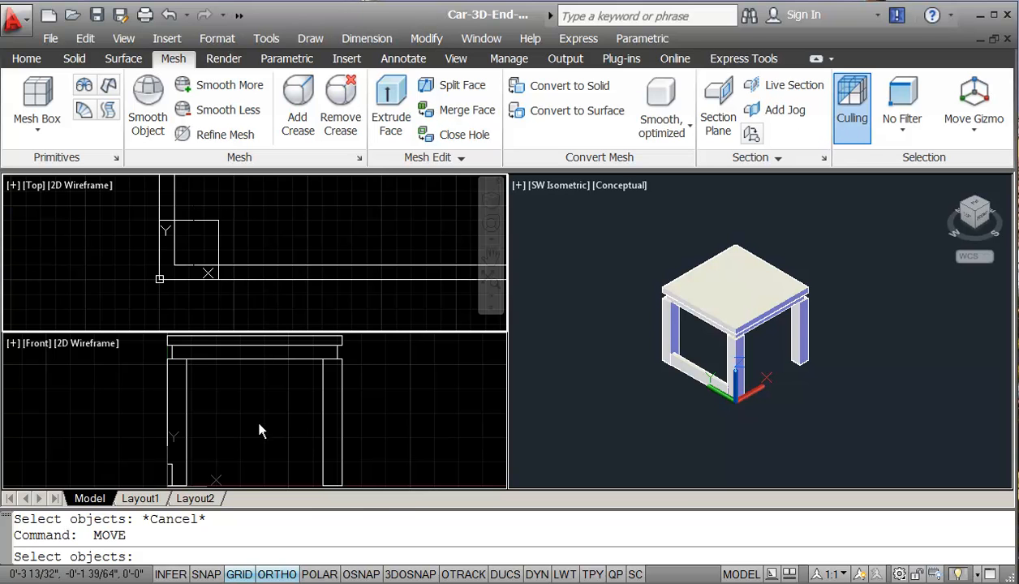
{"action": "left_click", "coordinate": [248, 308]}
{"action": "scroll", "coordinate": [219, 302], "scroll_direction": "down", "scroll_amount": 2}
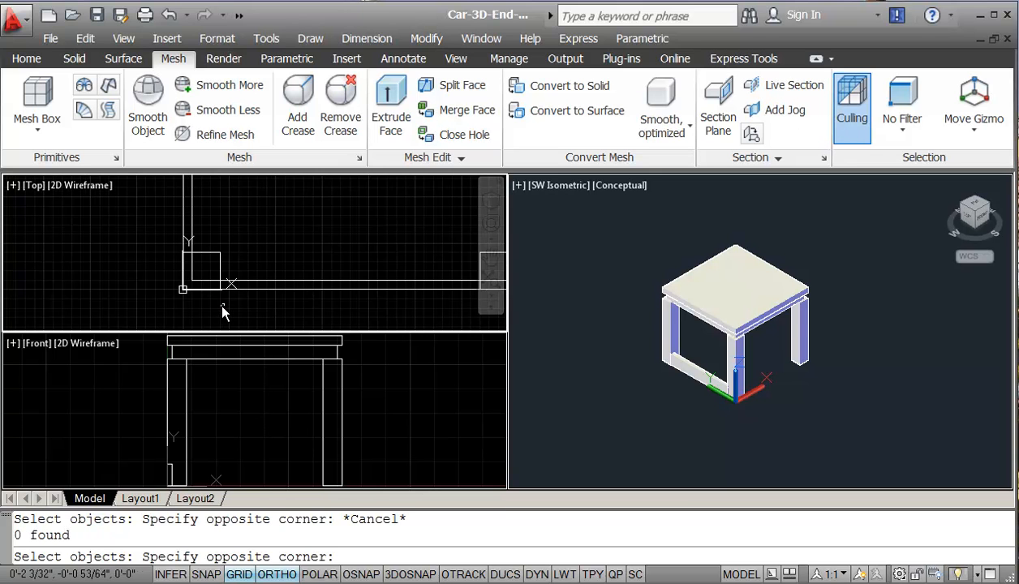
{"action": "middle_click_drag", "start_coordinate": [244, 296], "coordinate": [211, 259]}
{"action": "key", "text": "Escape"}
{"action": "key", "text": "Escape"}
{"action": "key", "text": "Escape"}
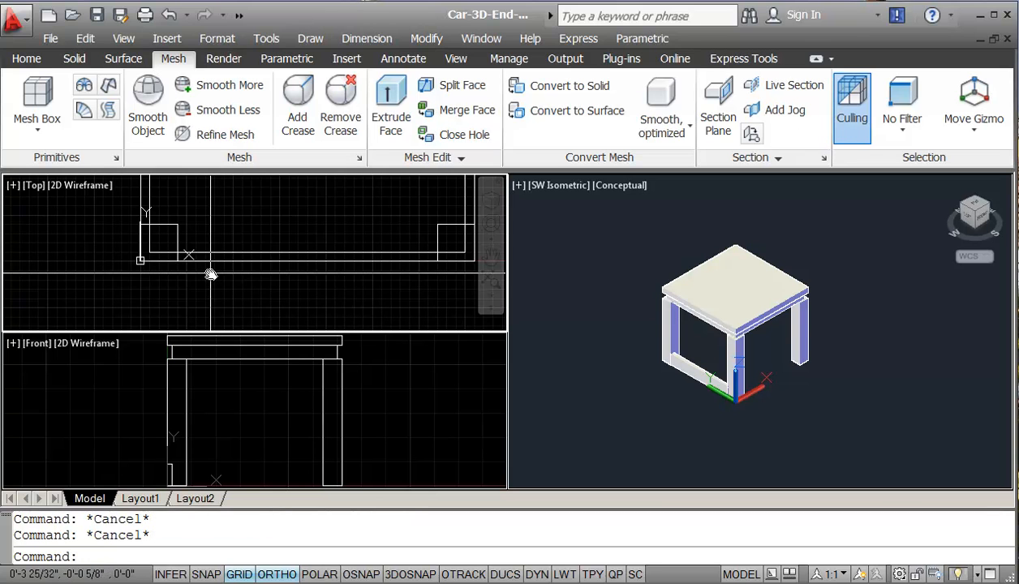
- Copy the board along the Y axis about 4 inches in the positive X direction in the Top viewport
{"action": "middle_click_drag", "start_coordinate": [218, 295], "coordinate": [263, 297]}
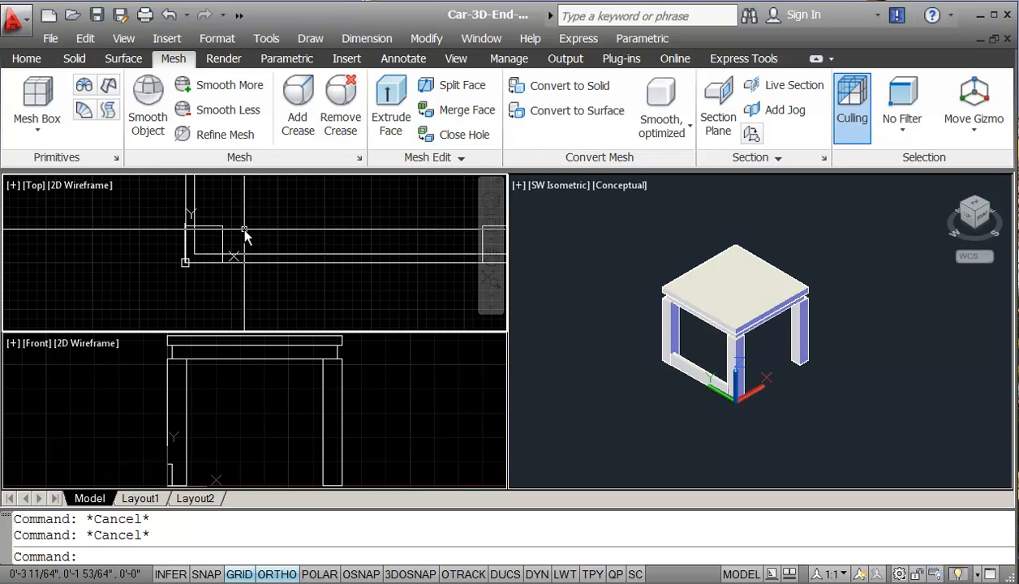
{"action": "type", "text": "p"}
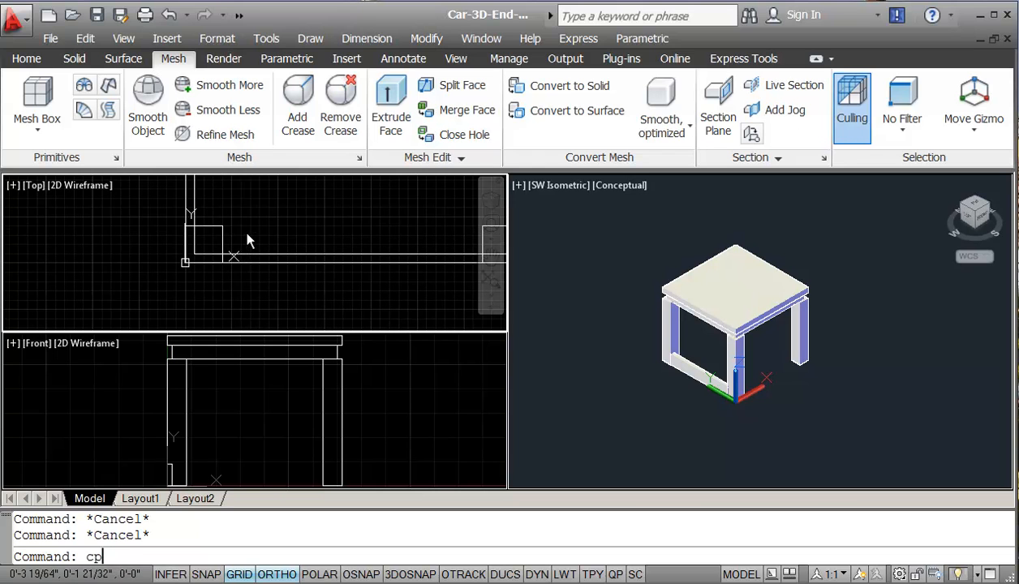
{"action": "key", "text": "Return"}
{"action": "left_click", "coordinate": [192, 213]}
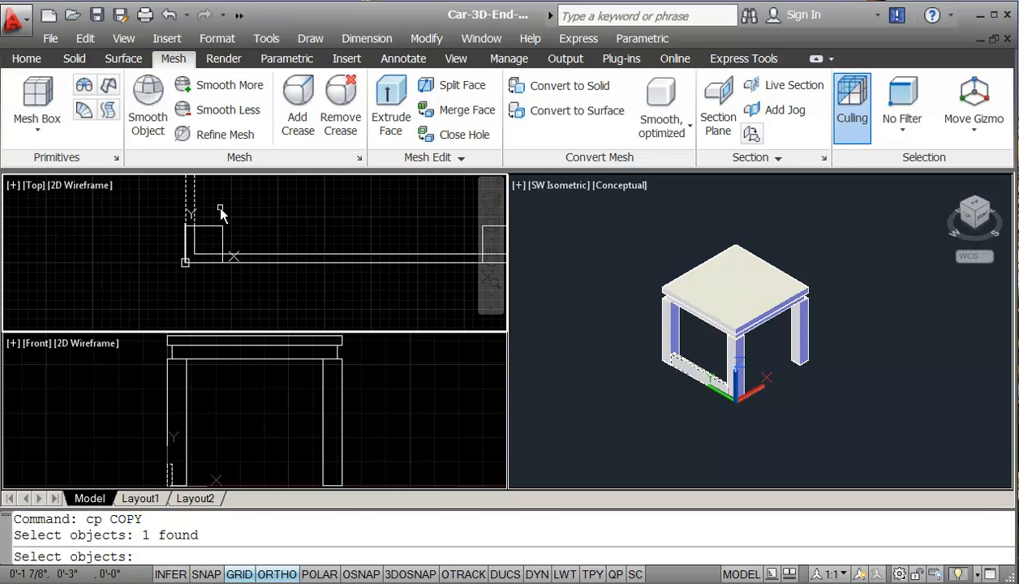
{"action": "key", "text": "Return"}
{"action": "left_click", "coordinate": [221, 209]}
{"action": "key", "text": "Escape"}
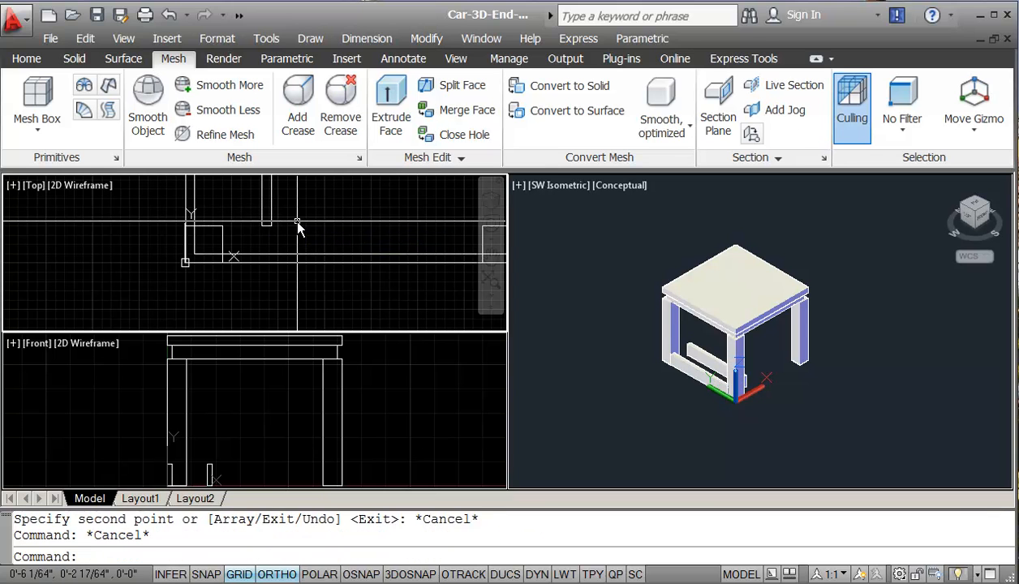
{"action": "key", "text": "Escape"}
{"action": "type", "text": "rt"}
{"action": "key", "text": "Return"}
{"action": "left_click", "coordinate": [268, 227]}
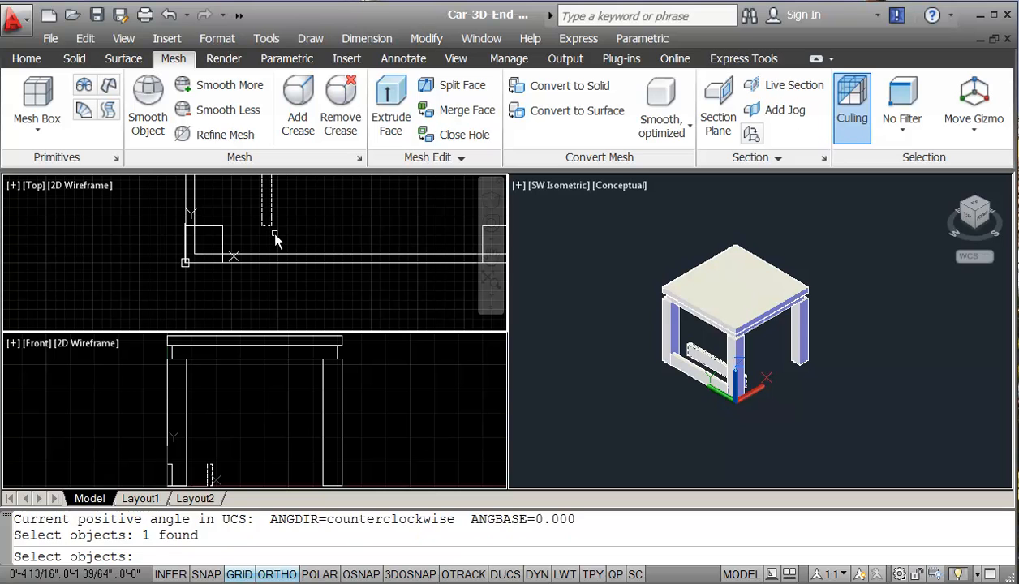
{"action": "key", "text": "Escape"}
{"action": "key", "text": "Return"}
{"action": "key", "text": "Escape"}
- Try to rotate the copied board by -9 degrees about its lower end corner, and undo the rotation
{"action": "type", "text": "ro"}
{"action": "key", "text": "Return"}
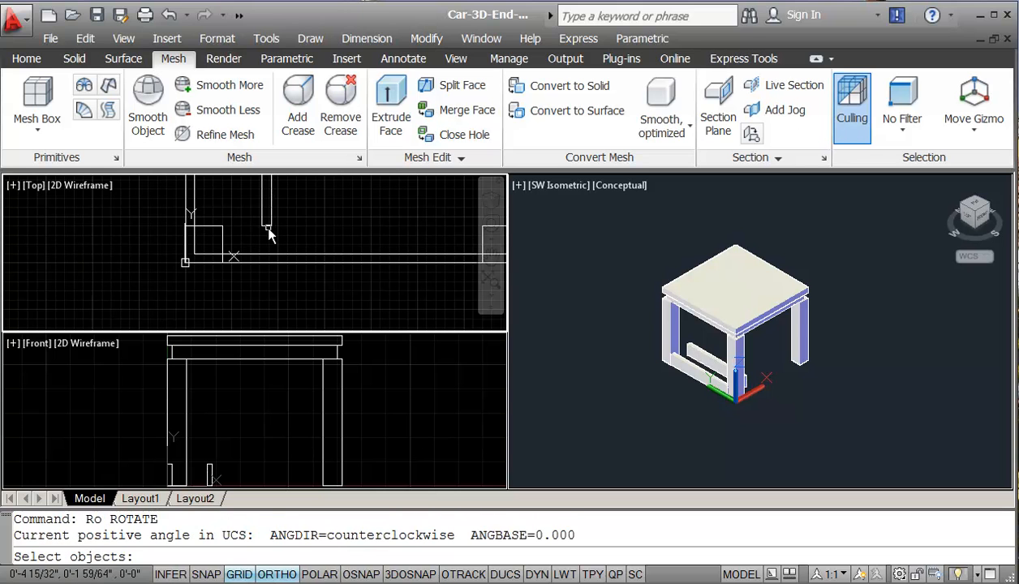
{"action": "left_click", "coordinate": [268, 229]}
{"action": "key", "text": "Return"}
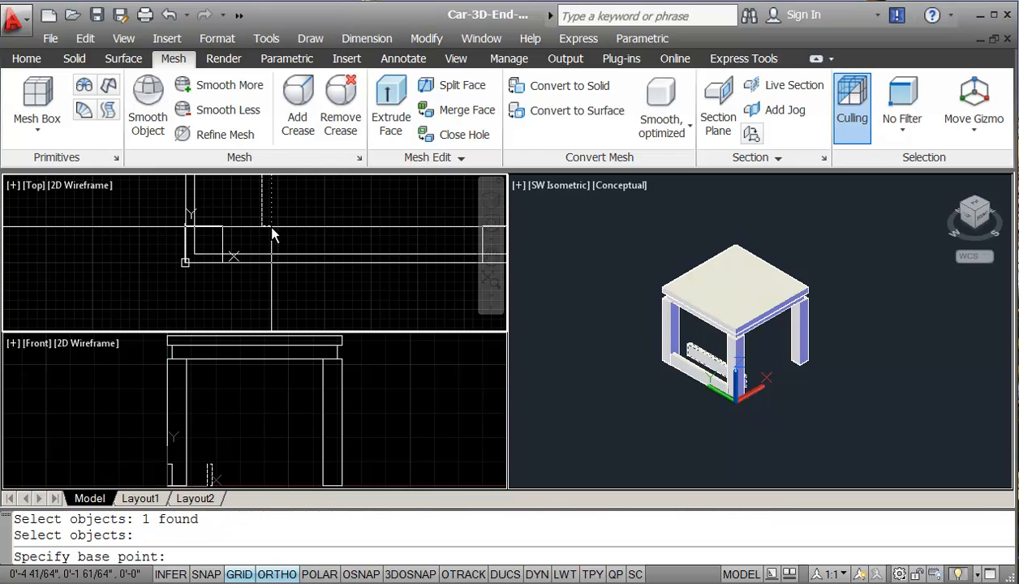
{"action": "left_click", "coordinate": [273, 234]}
{"action": "type", "text": "-9"}
{"action": "key", "text": "Return"}
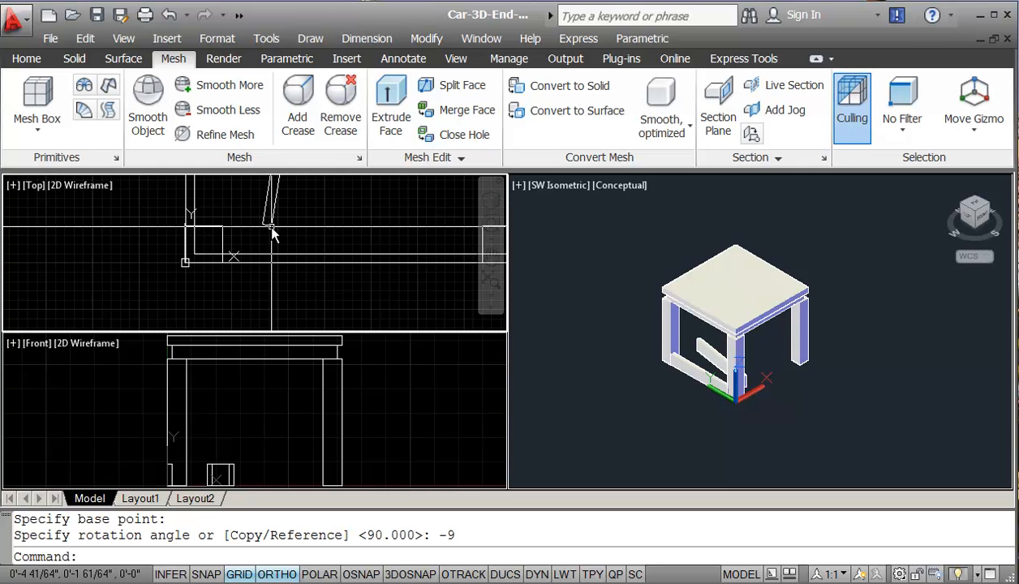
{"action": "type", "text": "u"}
{"action": "key", "text": "Return"}
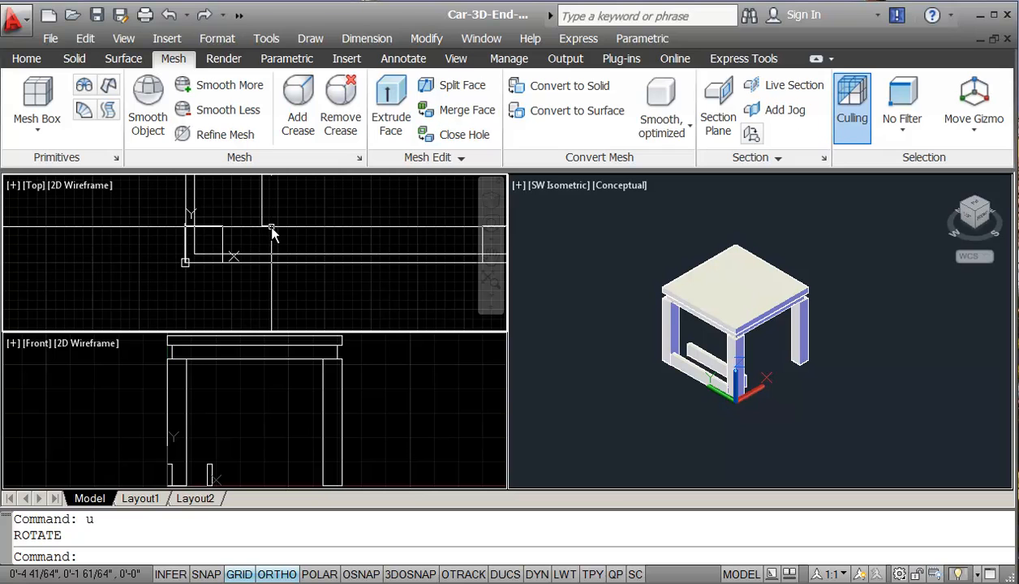
- Rotate the copied board -90 degrees about its lower end corner in the Top viewport so it runs along X
{"action": "type", "text": "RO"}
{"action": "key", "text": "Return"}
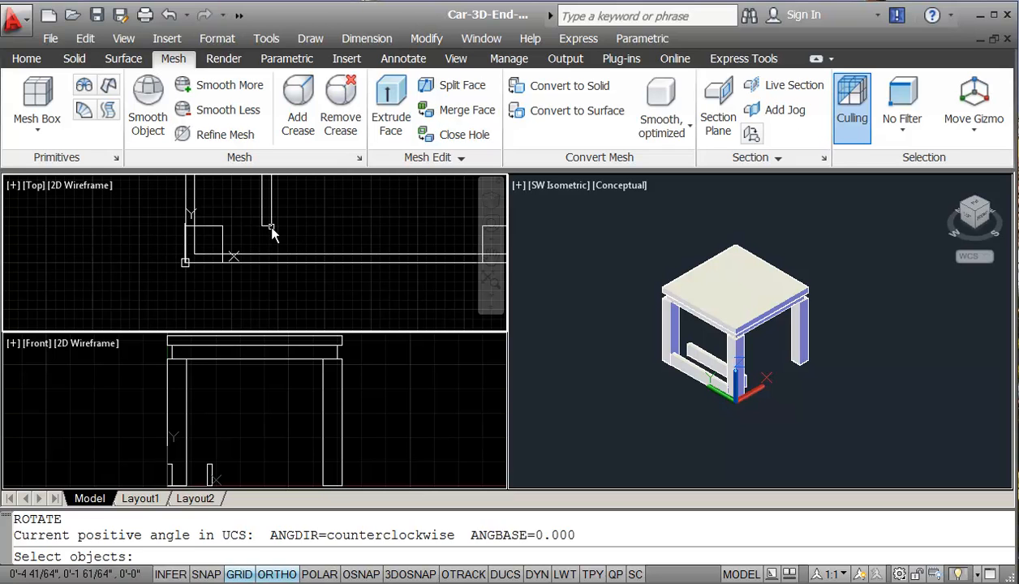
{"action": "left_click", "coordinate": [266, 229]}
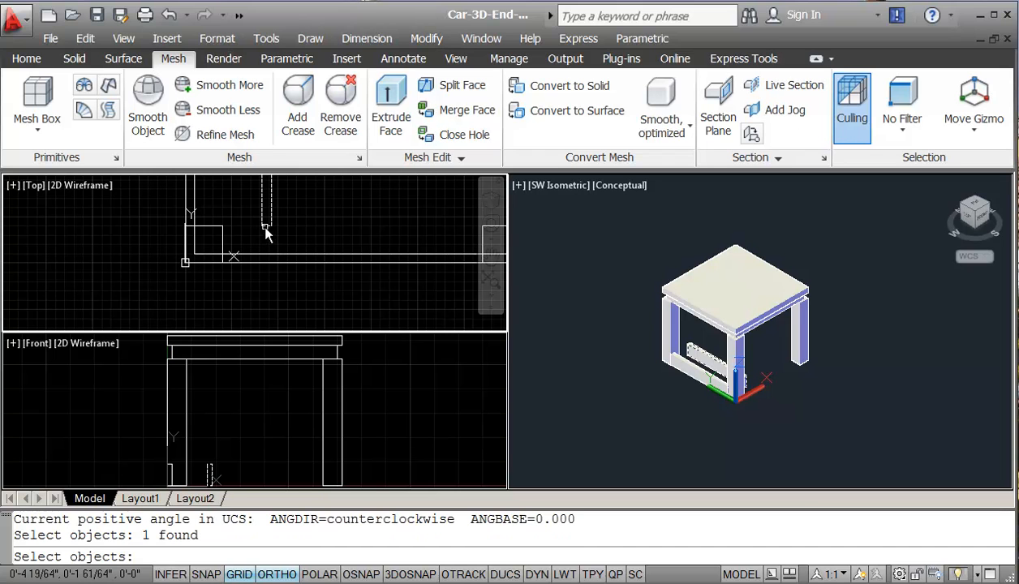
{"action": "key", "text": "Return"}
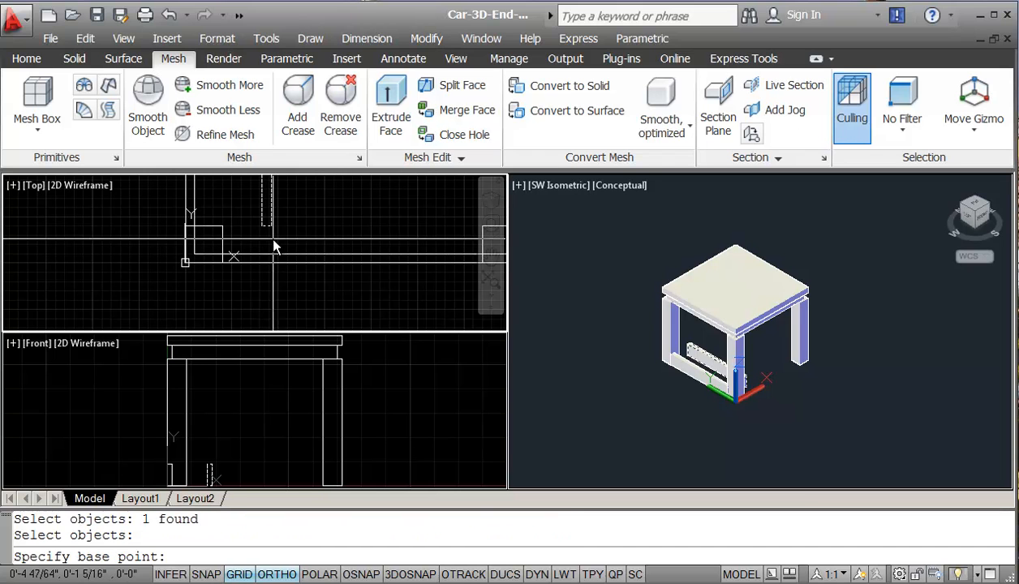
{"action": "left_click", "coordinate": [263, 236]}
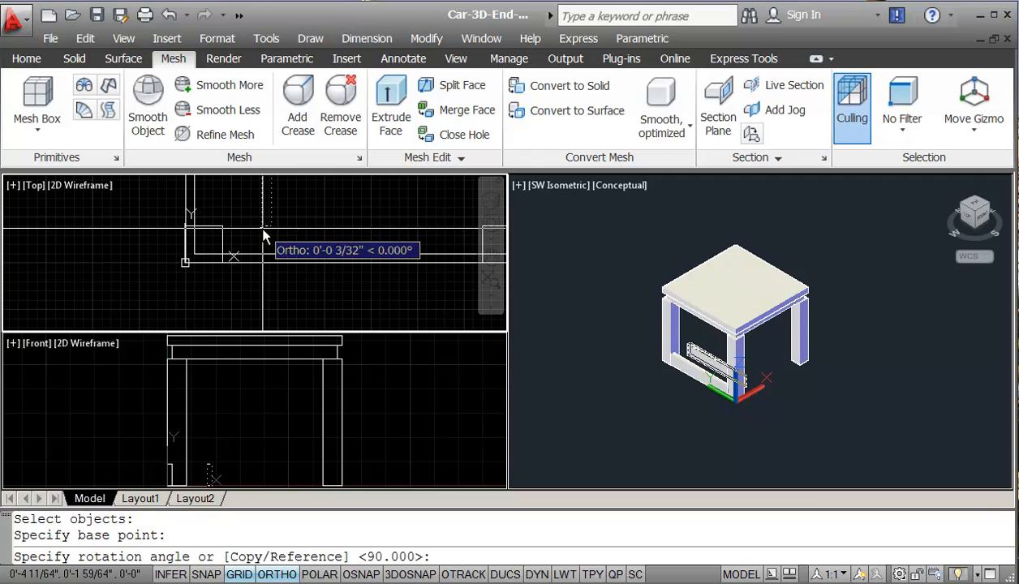
{"action": "type", "text": "-90"}
{"action": "key", "text": "Return"}
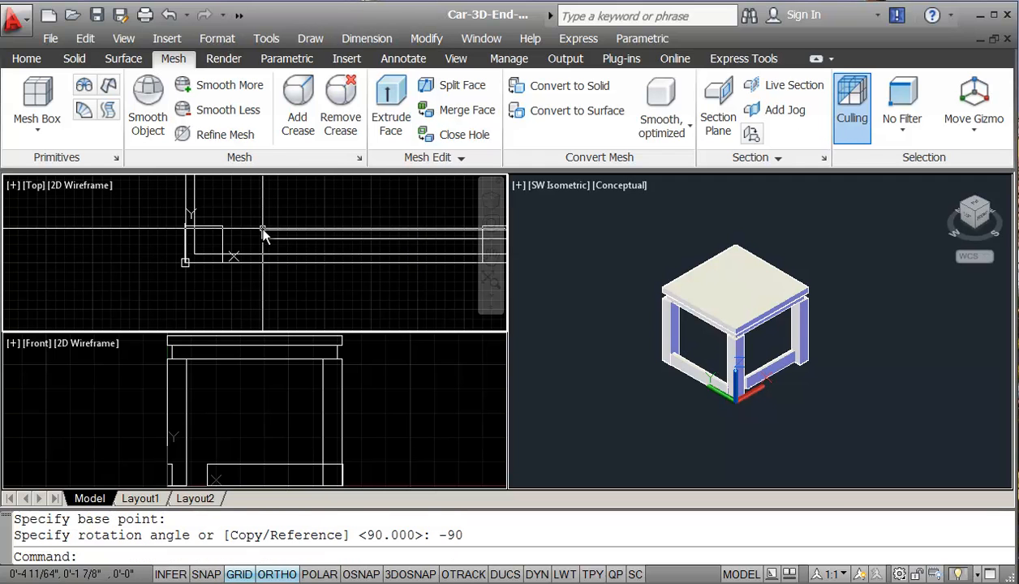
{"action": "key", "text": "Escape"}
{"action": "key", "text": "Escape"}
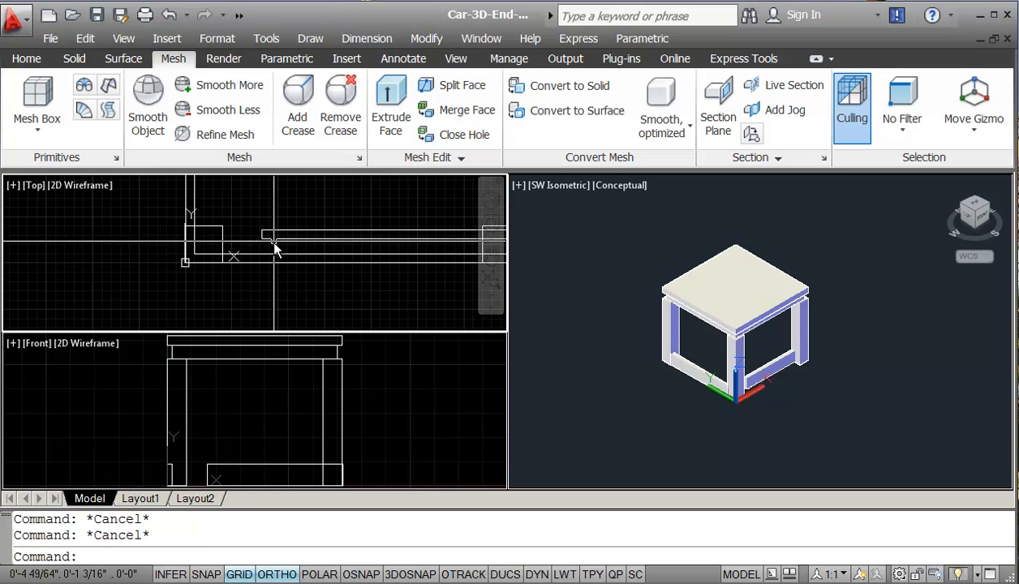
- Move the rotated board by its end corner to the outer front corner of the leg at the origin, fitting it between the two front legs
{"action": "type", "text": "m"}
{"action": "key", "text": "Return"}
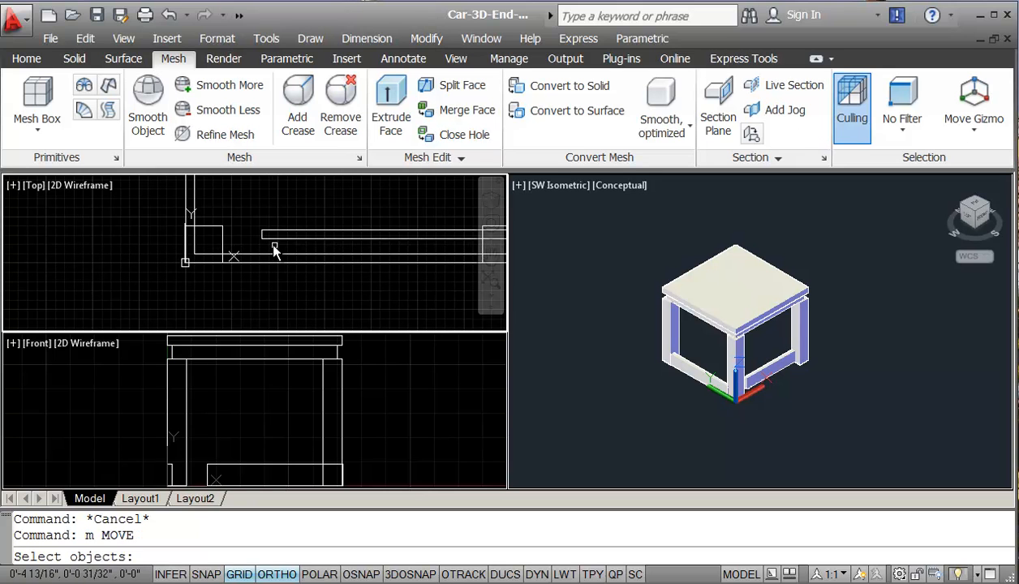
{"action": "left_click", "coordinate": [269, 244]}
{"action": "key", "text": "Return"}
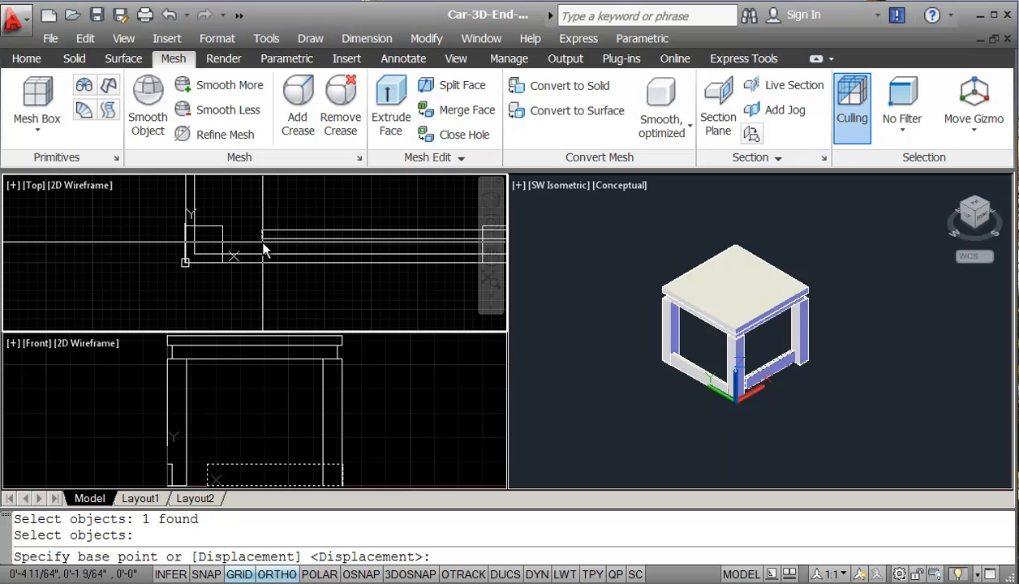
{"action": "type", "text": "end"}
{"action": "key", "text": "Return"}
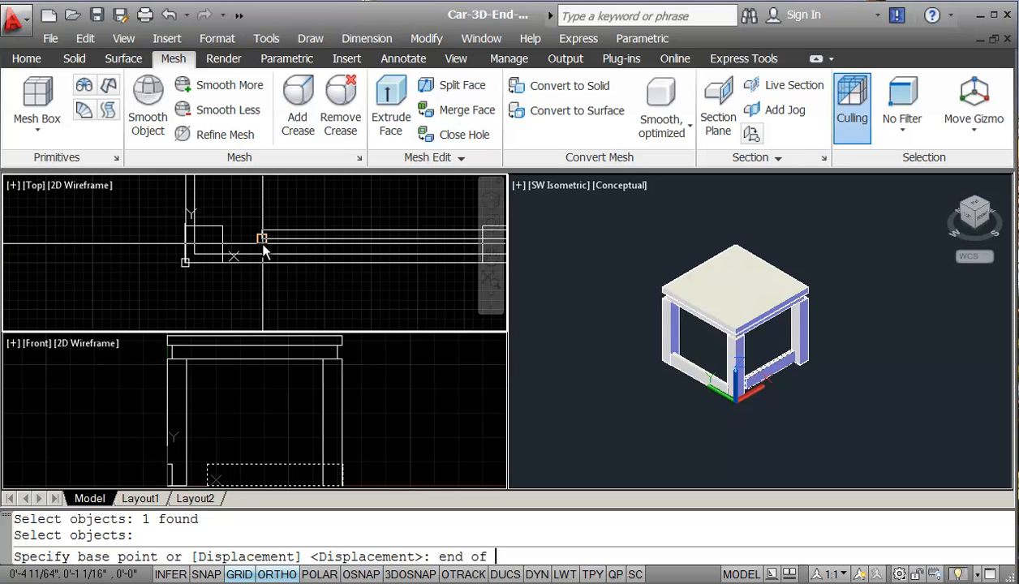
{"action": "left_click", "coordinate": [263, 245]}
{"action": "type", "text": "end"}
{"action": "key", "text": "Return"}
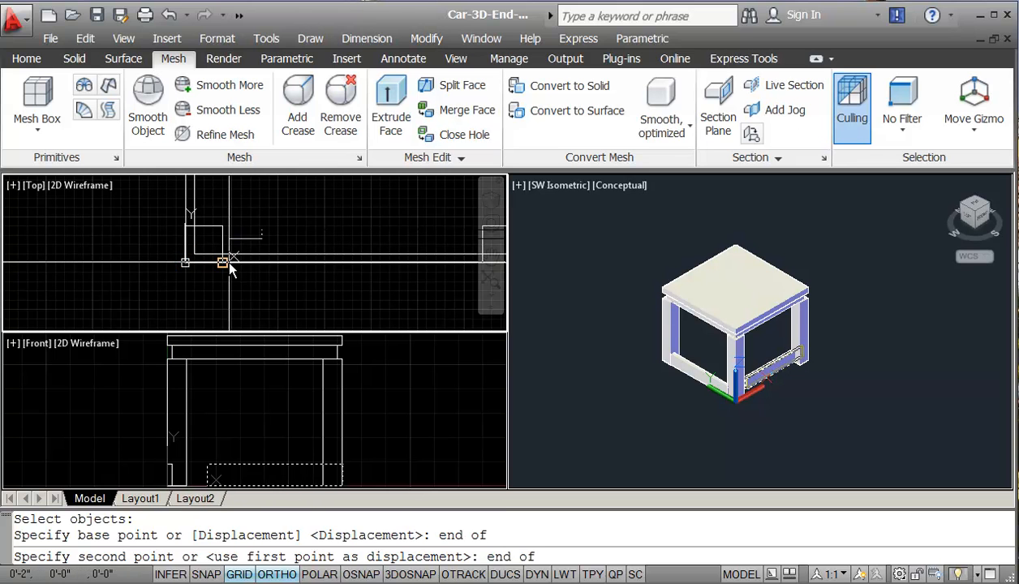
{"action": "left_click", "coordinate": [230, 264]}
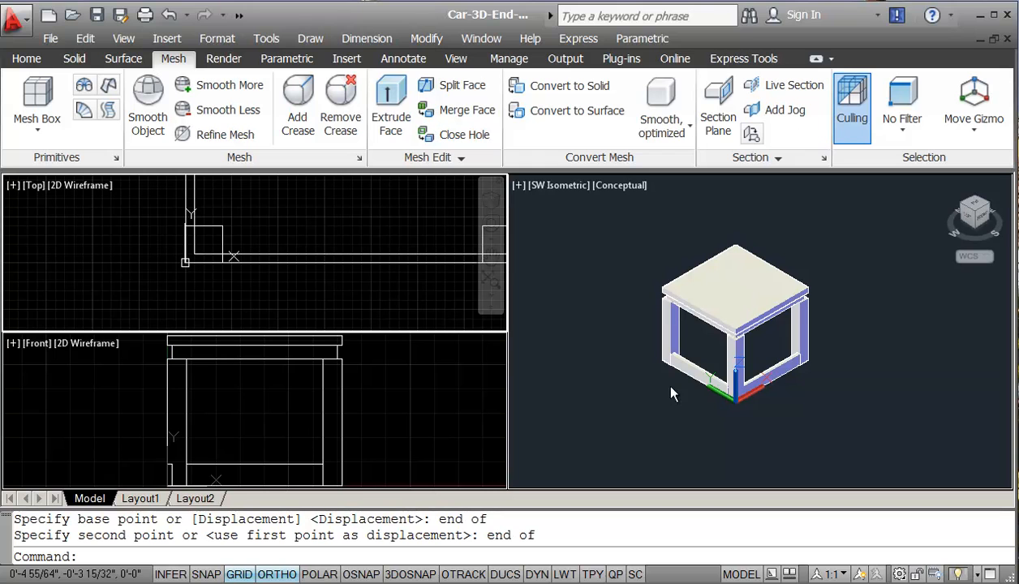
{"action": "key", "text": "Escape"}
{"action": "key", "text": "Escape"}
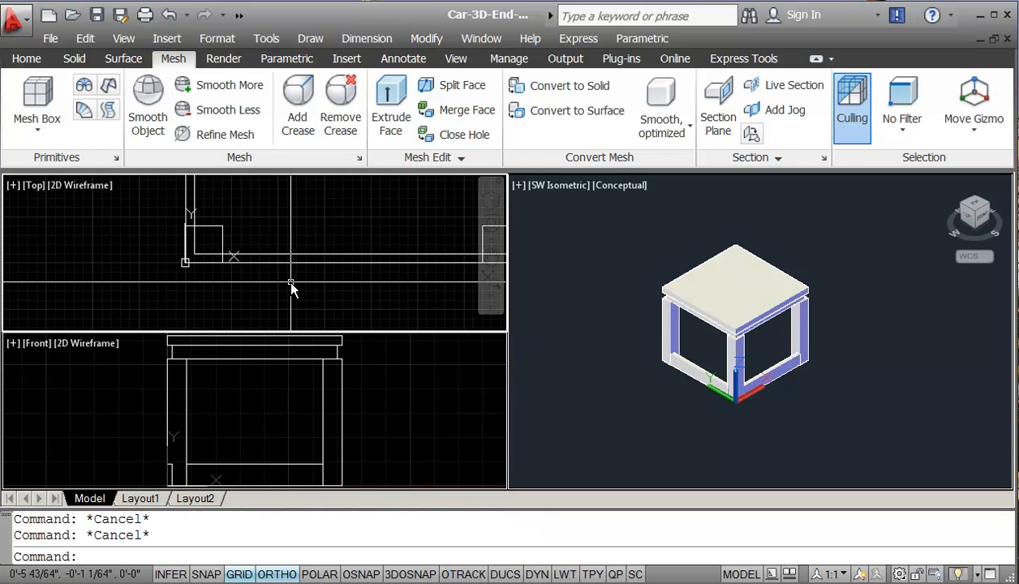
- Move the front board 0.25 inch in the positive Y direction, inset from the legs' outer faces
{"action": "type", "text": "m"}
{"action": "key", "text": "Return"}
{"action": "type", "text": "p"}
{"action": "key", "text": "Return"}
{"action": "key", "text": "Return"}
{"action": "left_click", "coordinate": [297, 302]}
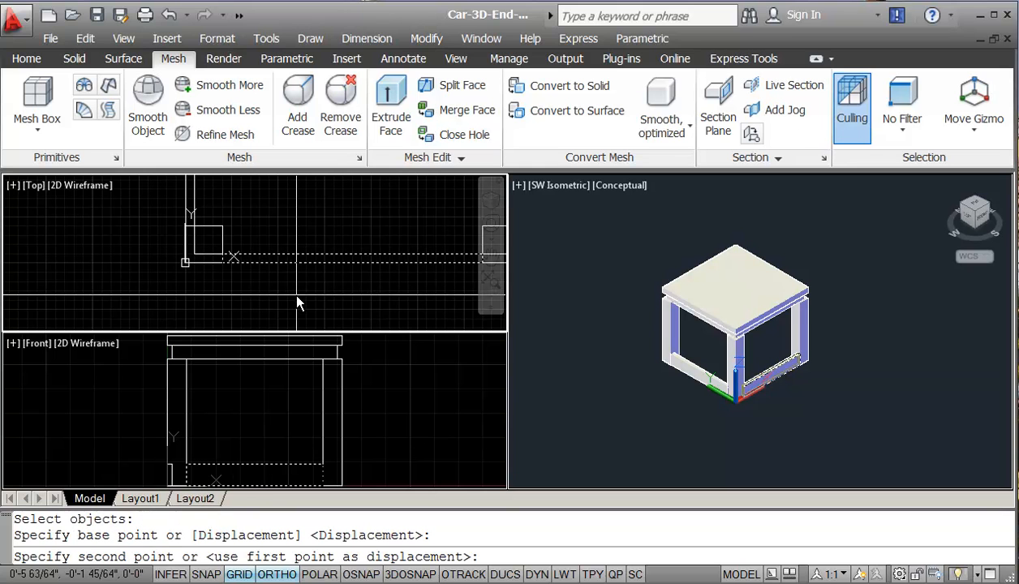
{"action": "type", "text": ".25"}
{"action": "key", "text": "Return"}
{"action": "key", "text": "Escape"}
- Move the board along the Y axis 0.25 inch in the positive X direction, inset from the legs' outer faces
{"action": "key", "text": "Return"}
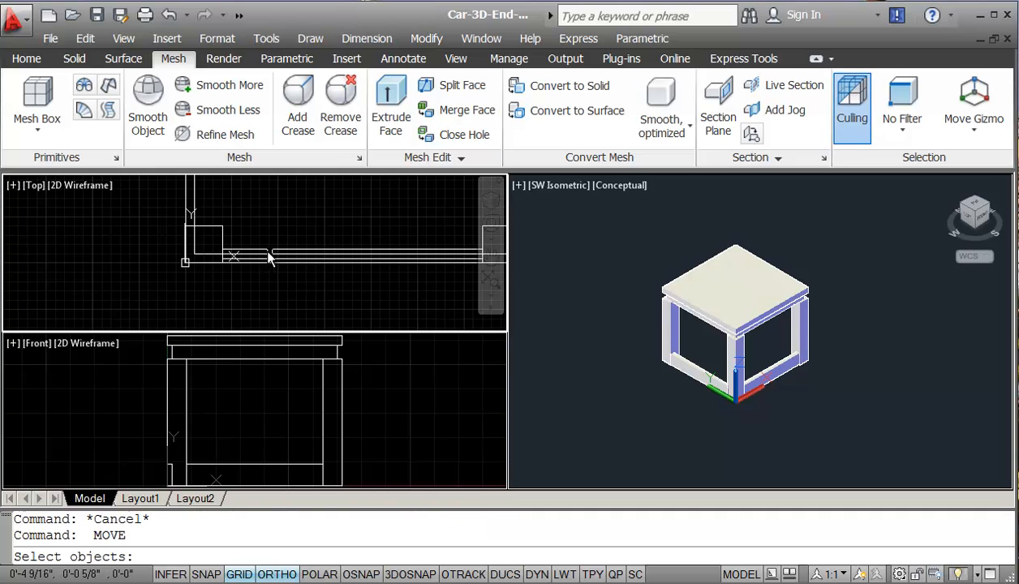
{"action": "middle_click_drag", "start_coordinate": [229, 235], "coordinate": [280, 295]}
{"action": "scroll", "coordinate": [282, 297], "scroll_direction": "down", "scroll_amount": 2}
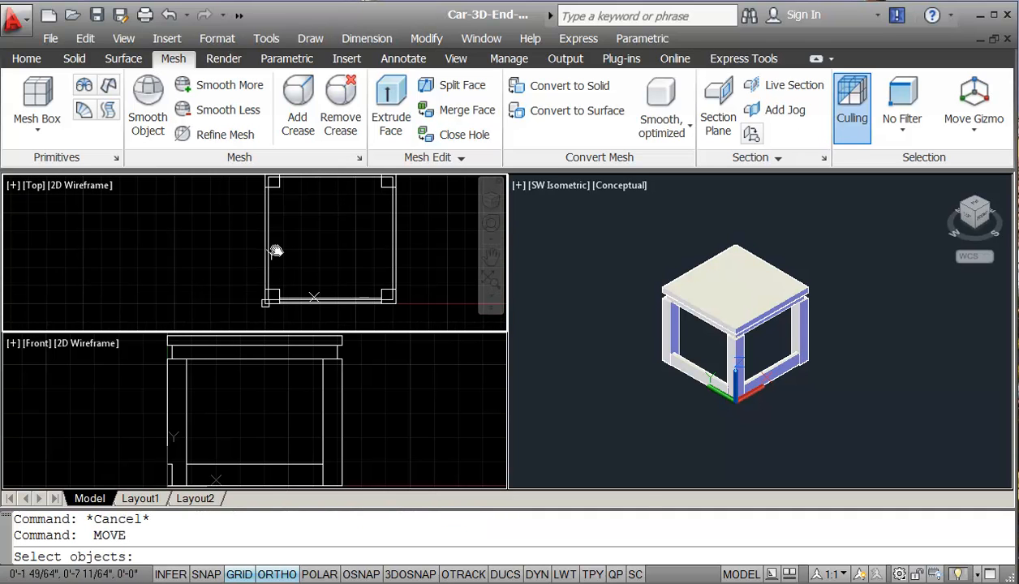
{"action": "left_click", "coordinate": [248, 183]}
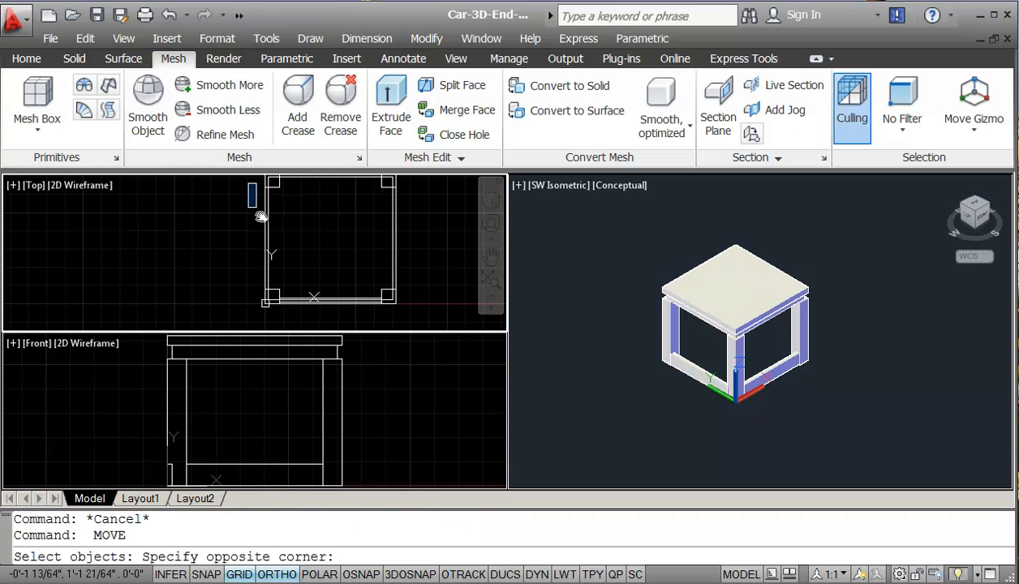
{"action": "left_click", "coordinate": [274, 290]}
{"action": "key", "text": "Return"}
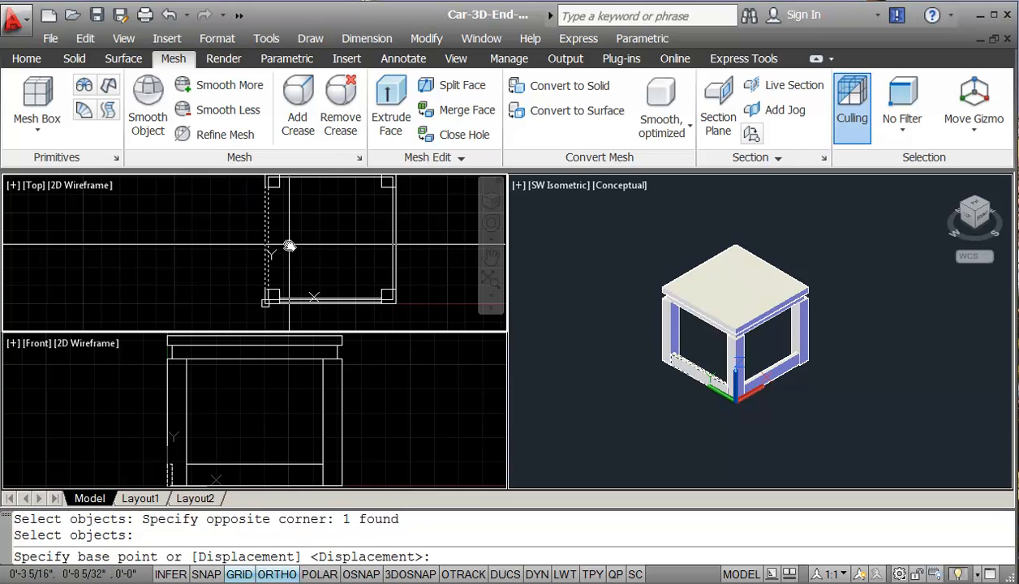
{"action": "left_click", "coordinate": [288, 246]}
{"action": "type", "text": ".25"}
{"action": "key", "text": "Return"}
{"action": "scroll", "coordinate": [321, 232], "scroll_direction": "down", "scroll_amount": 1}
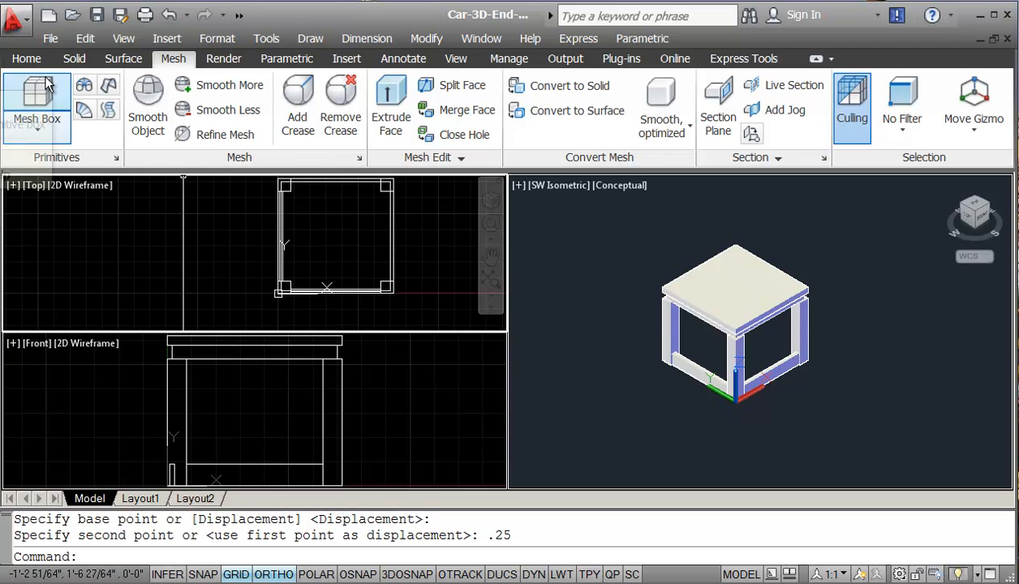
- Try to stretch the board along the Y axis using the table's front edge midpoint as base point, and undo it
{"action": "left_click", "coordinate": [26, 60]}
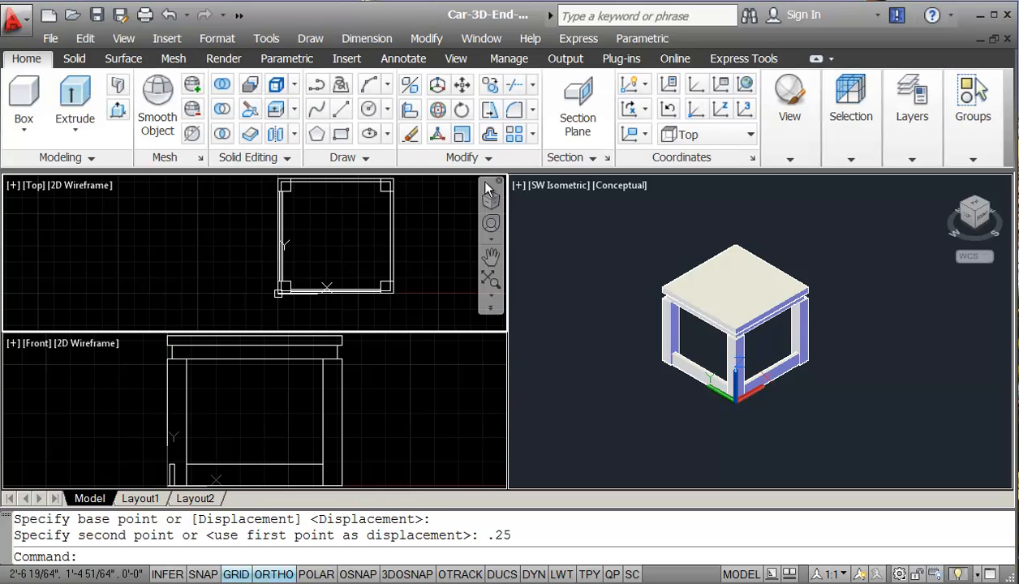
{"action": "left_click", "coordinate": [490, 109]}
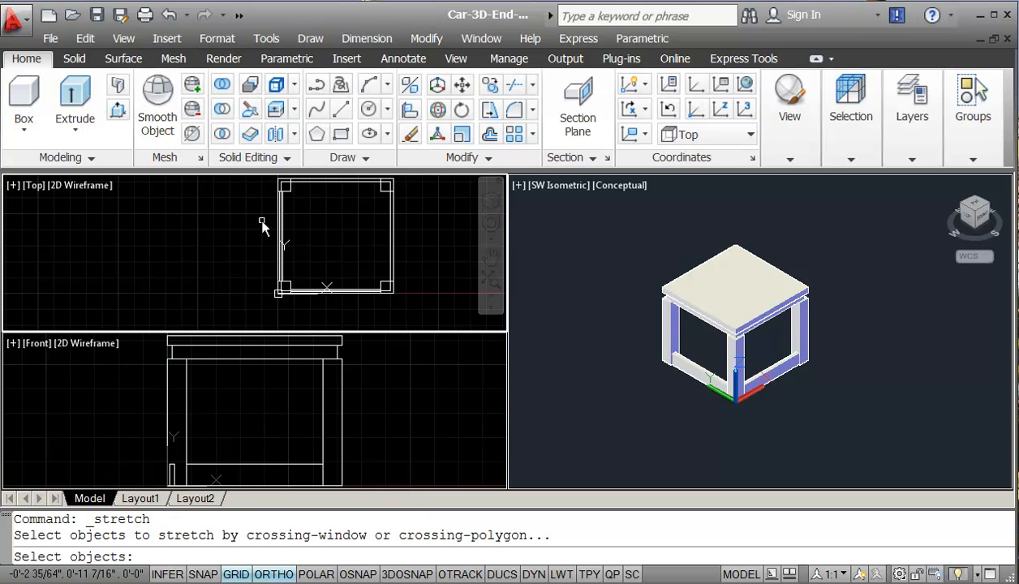
{"action": "left_click", "coordinate": [266, 181]}
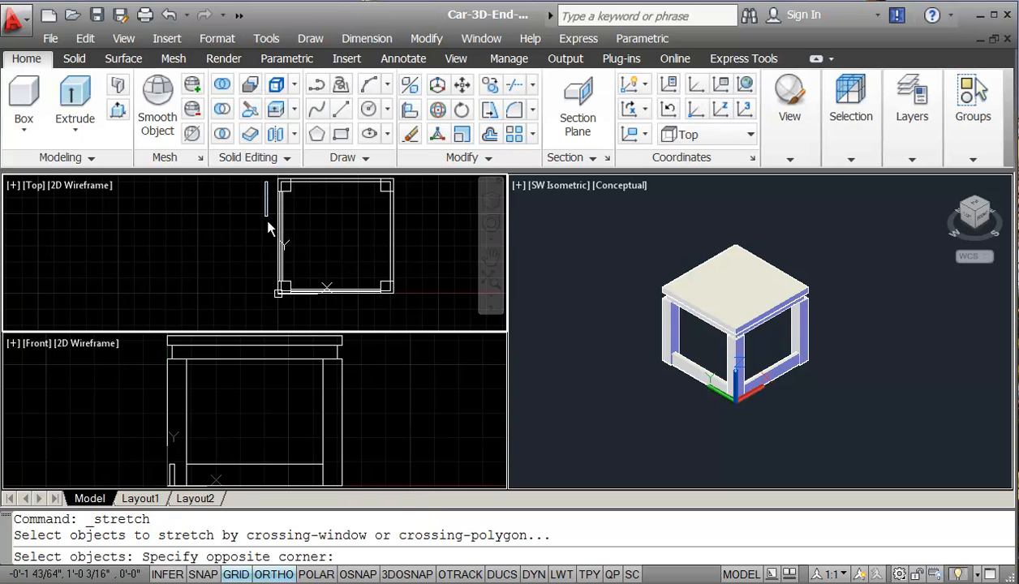
{"action": "left_click", "coordinate": [292, 292]}
{"action": "key", "text": "Return"}
{"action": "type", "text": "mid"}
{"action": "key", "text": "Return"}
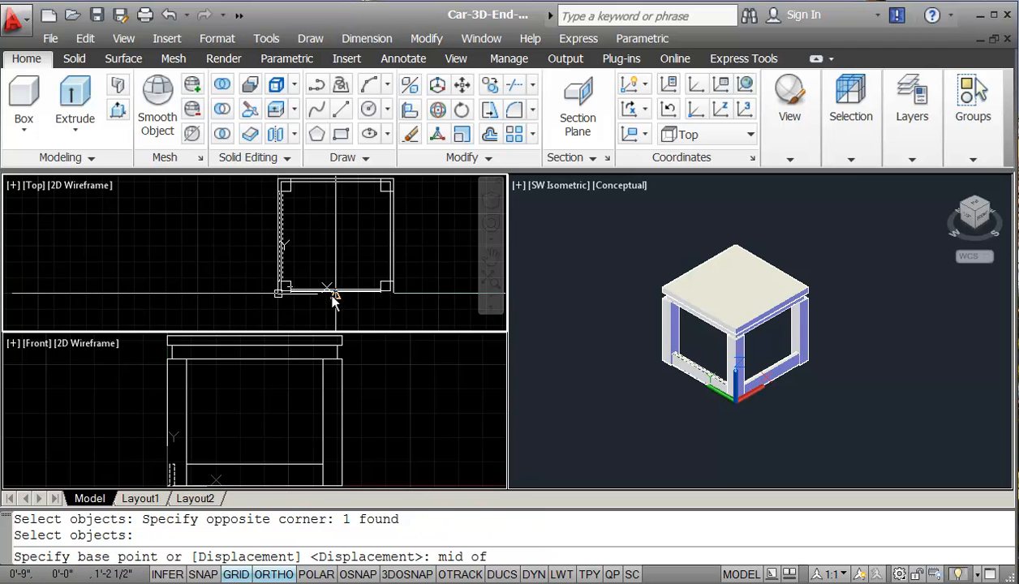
{"action": "left_click", "coordinate": [333, 299]}
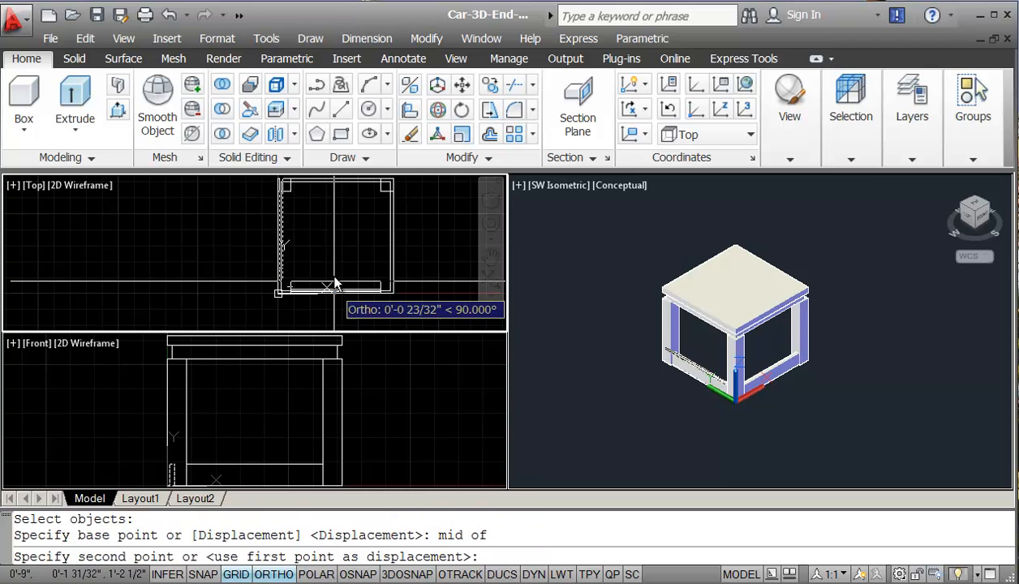
{"action": "left_click", "coordinate": [340, 220]}
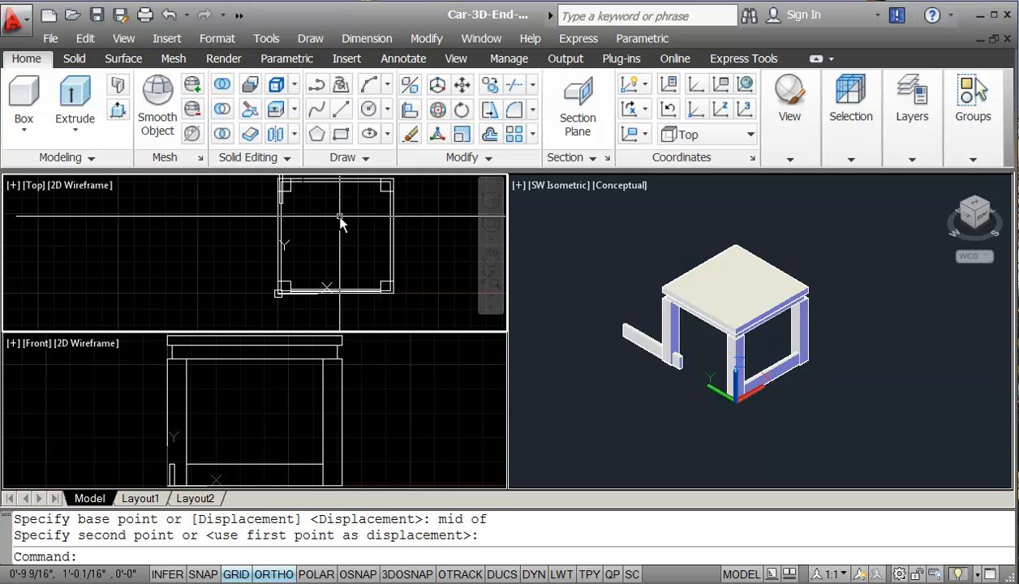
{"action": "type", "text": "u"}
{"action": "key", "text": "Return"}
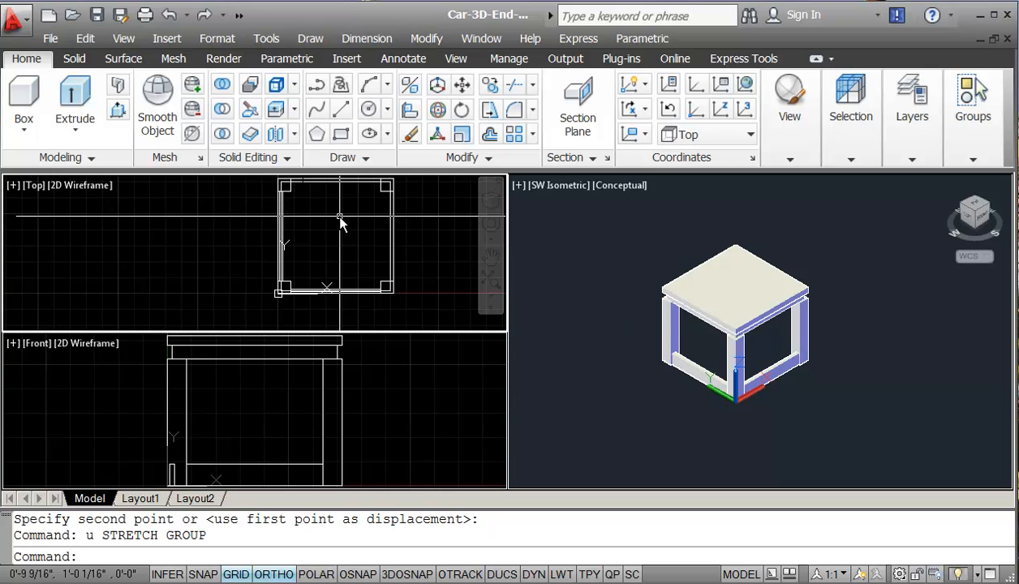
- Mirror the board along the Y axis across a vertical line through the table's front edge midpoint, keeping the original
{"action": "left_click", "coordinate": [490, 120]}
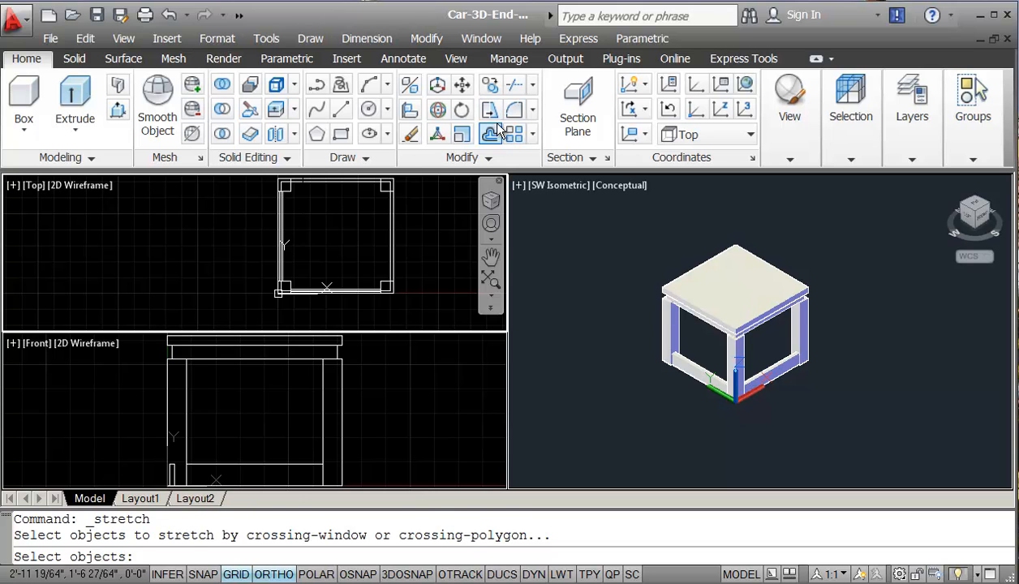
{"action": "key", "text": "Escape"}
{"action": "left_click", "coordinate": [486, 158]}
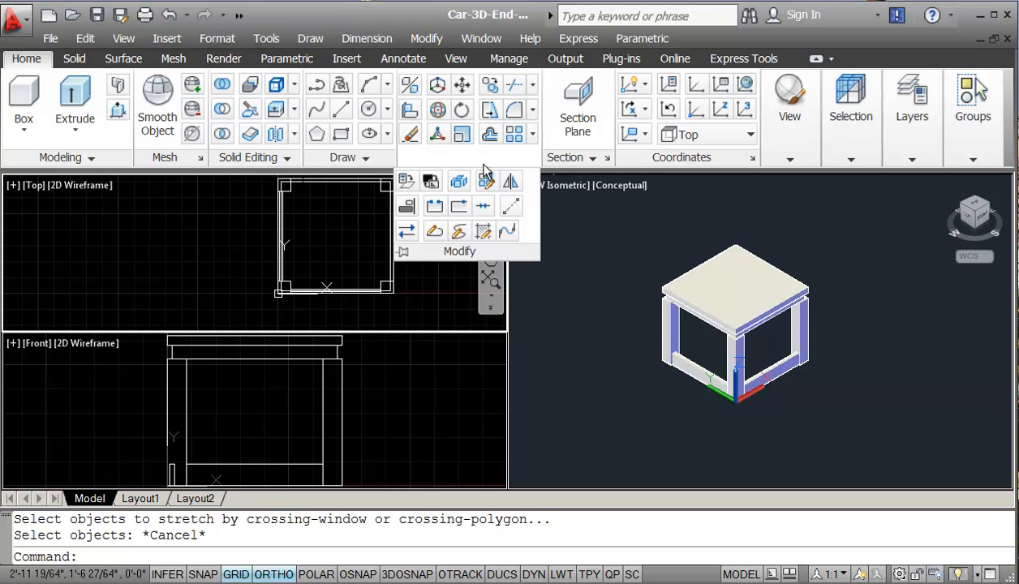
{"action": "left_click", "coordinate": [511, 183]}
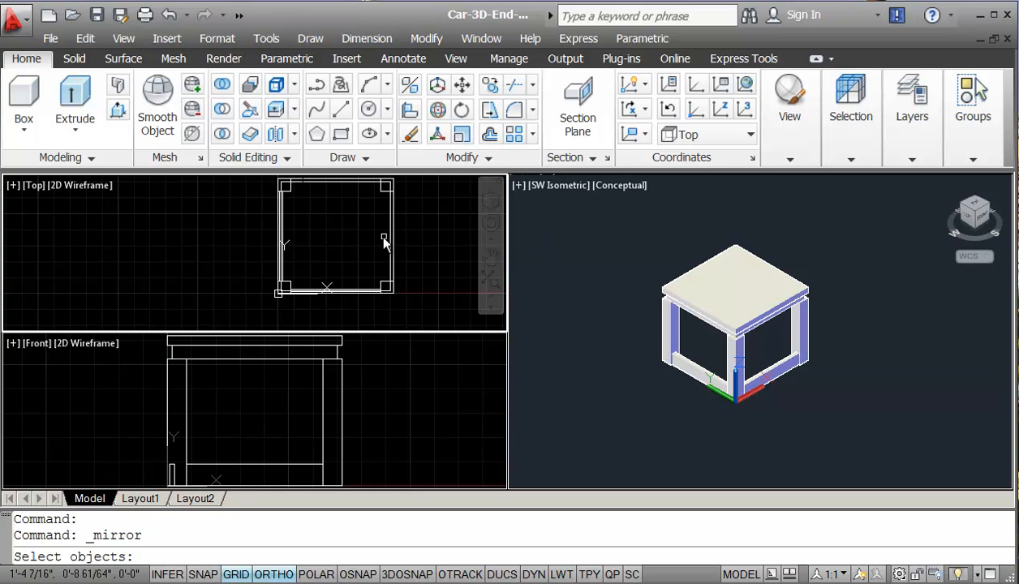
{"action": "left_click", "coordinate": [250, 182]}
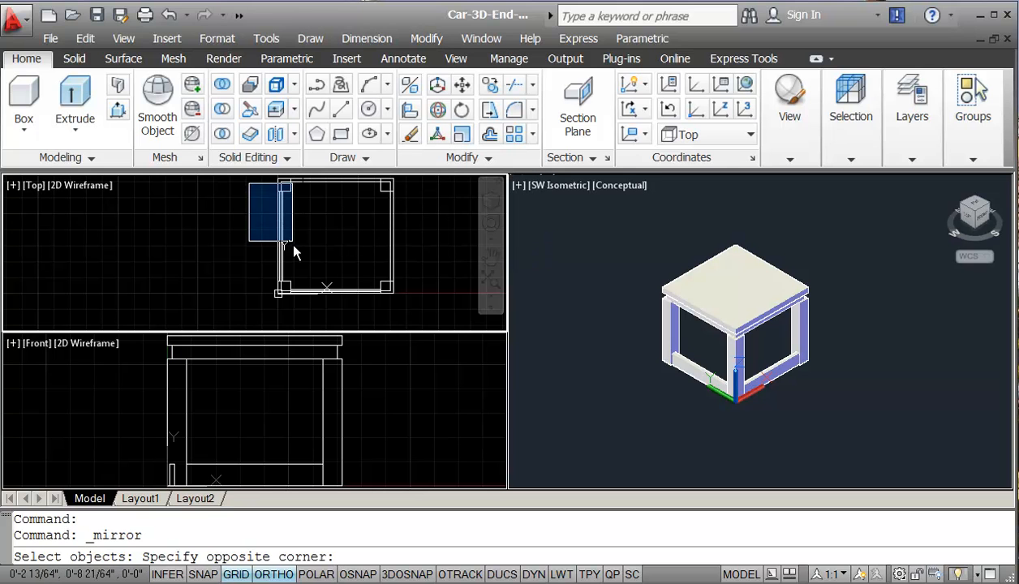
{"action": "left_click", "coordinate": [308, 292]}
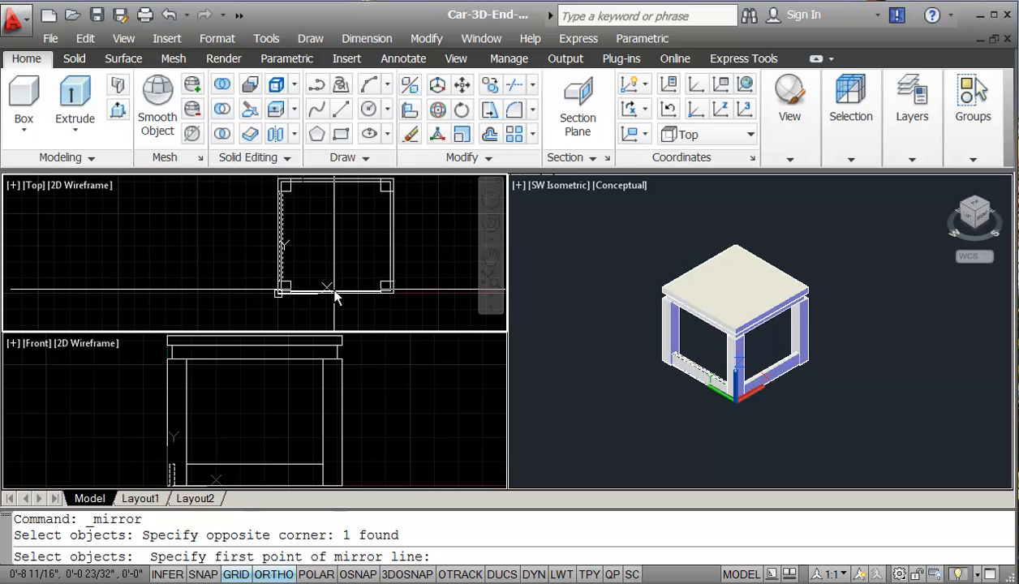
{"action": "type", "text": "d"}
{"action": "key", "text": "Return"}
{"action": "left_click", "coordinate": [337, 293]}
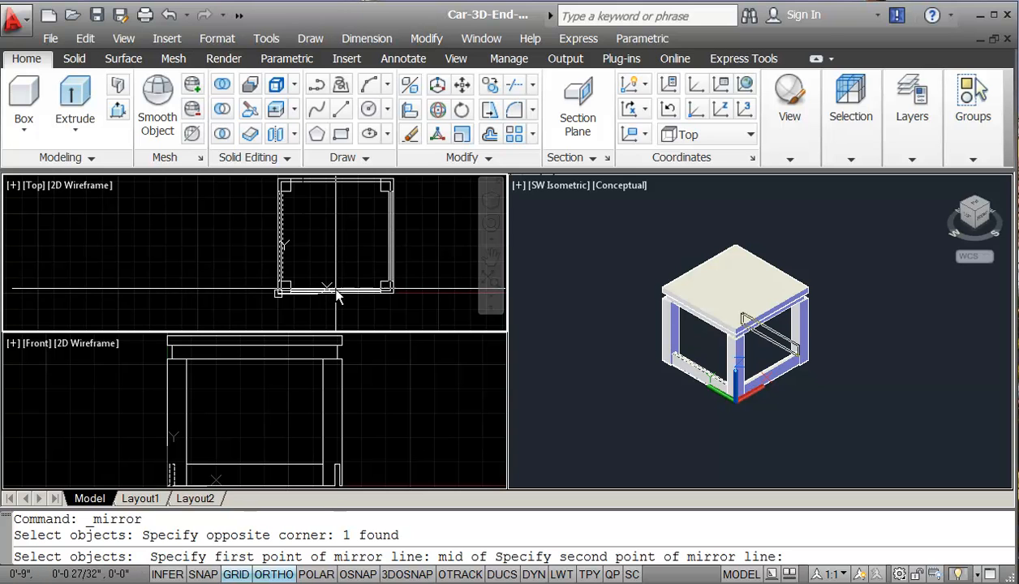
{"action": "left_click", "coordinate": [341, 236]}
{"action": "key", "text": "Return"}
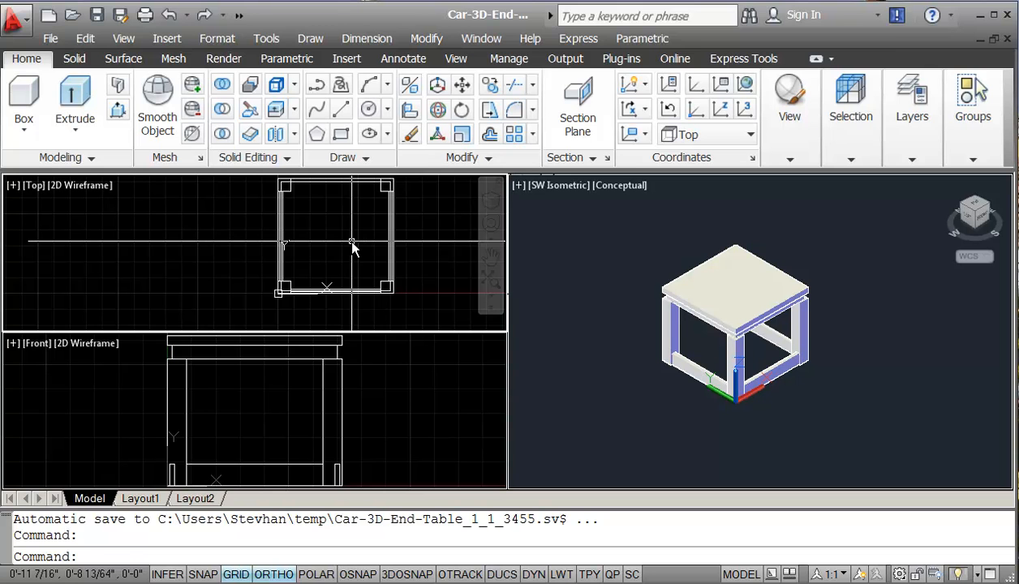
- Mirror the front board to the back of the table across a horizontal line through the side edge midpoint, keeping the original
{"action": "key", "text": "Return"}
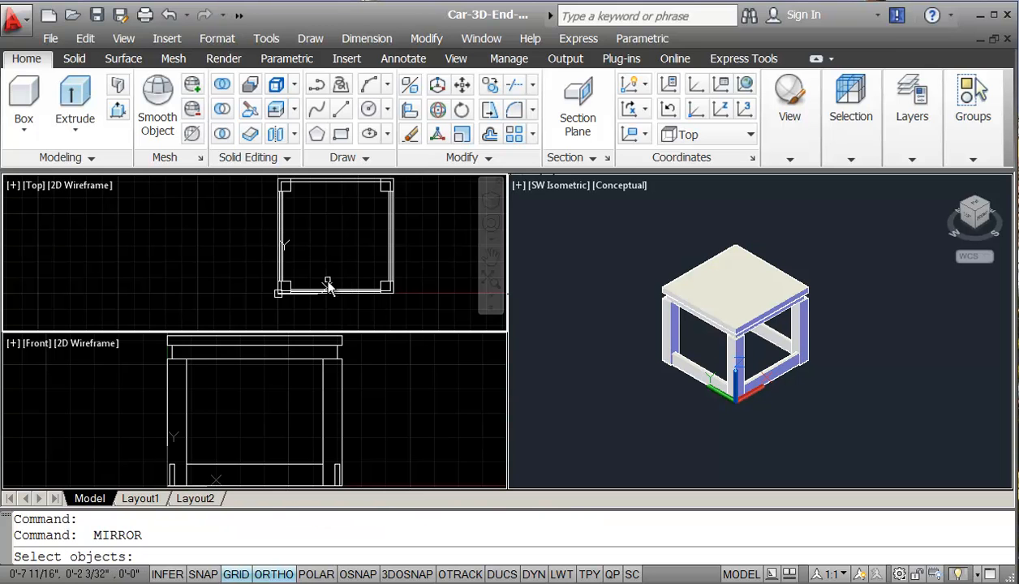
{"action": "left_click", "coordinate": [281, 303]}
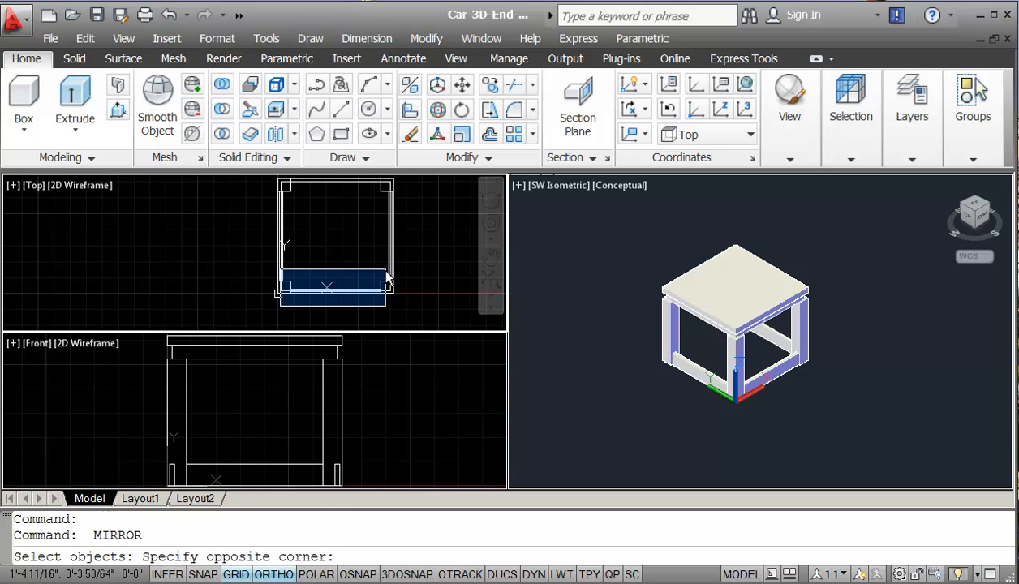
{"action": "left_click", "coordinate": [384, 270]}
{"action": "key", "text": "Return"}
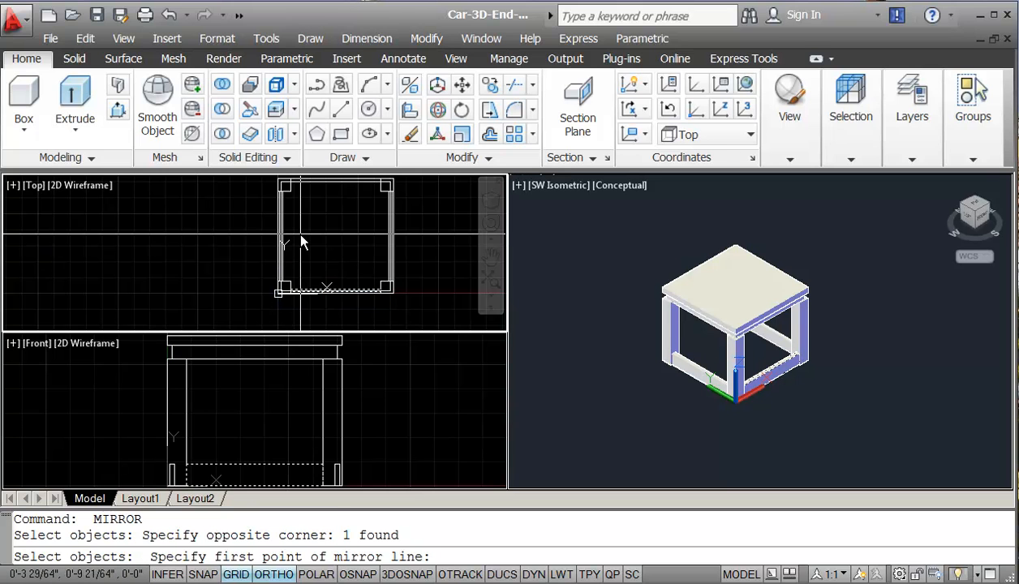
{"action": "type", "text": "mid"}
{"action": "key", "text": "Return"}
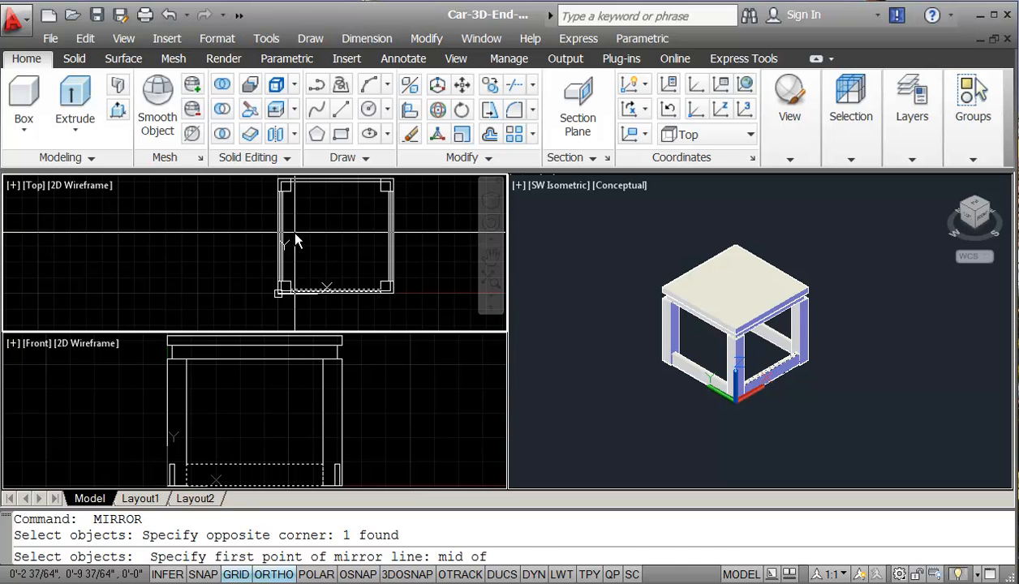
{"action": "left_click", "coordinate": [283, 235]}
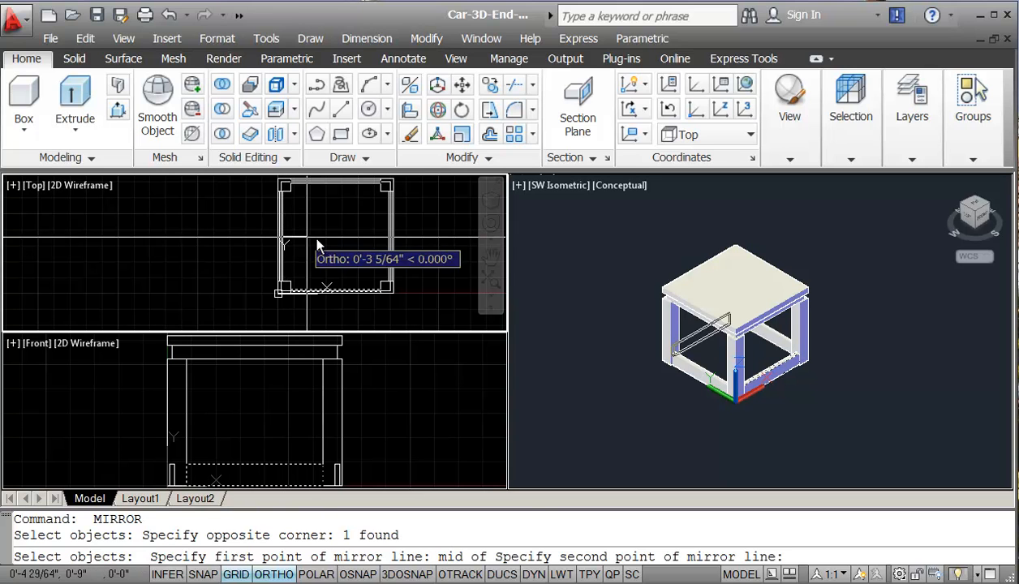
{"action": "left_click", "coordinate": [363, 247]}
{"action": "key", "text": "Return"}
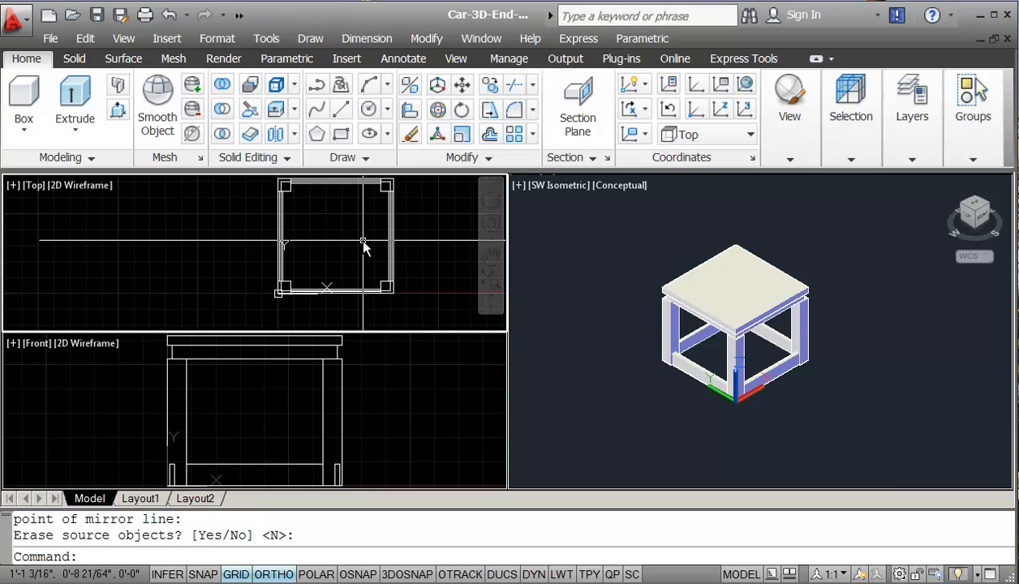
- Move all four boards straight up 10.875 inches in the front view, bringing them beneath the apron
{"action": "left_click", "coordinate": [292, 421]}
{"action": "middle_click_drag", "start_coordinate": [291, 422], "coordinate": [311, 363]}
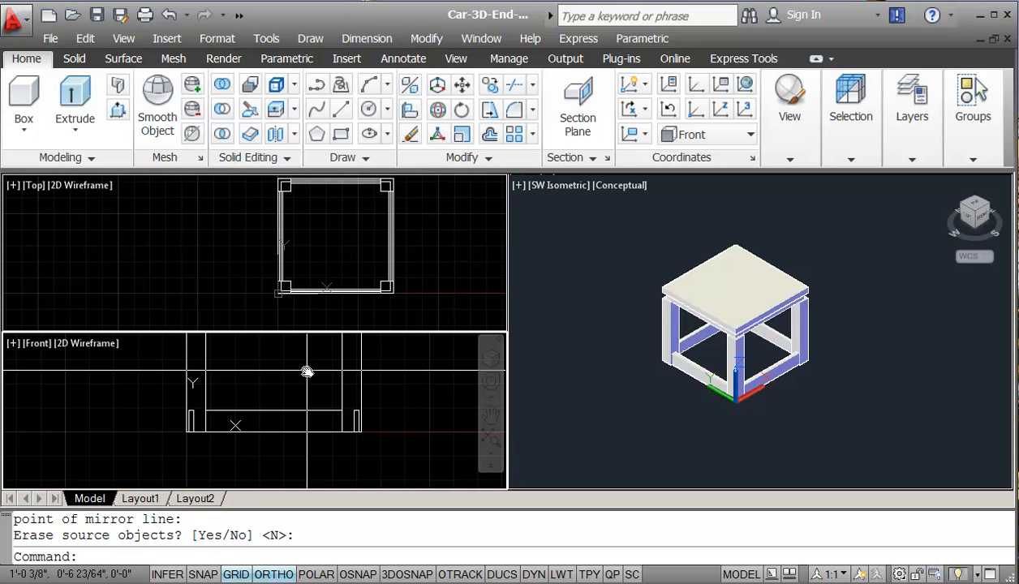
{"action": "type", "text": "m"}
{"action": "key", "text": "Return"}
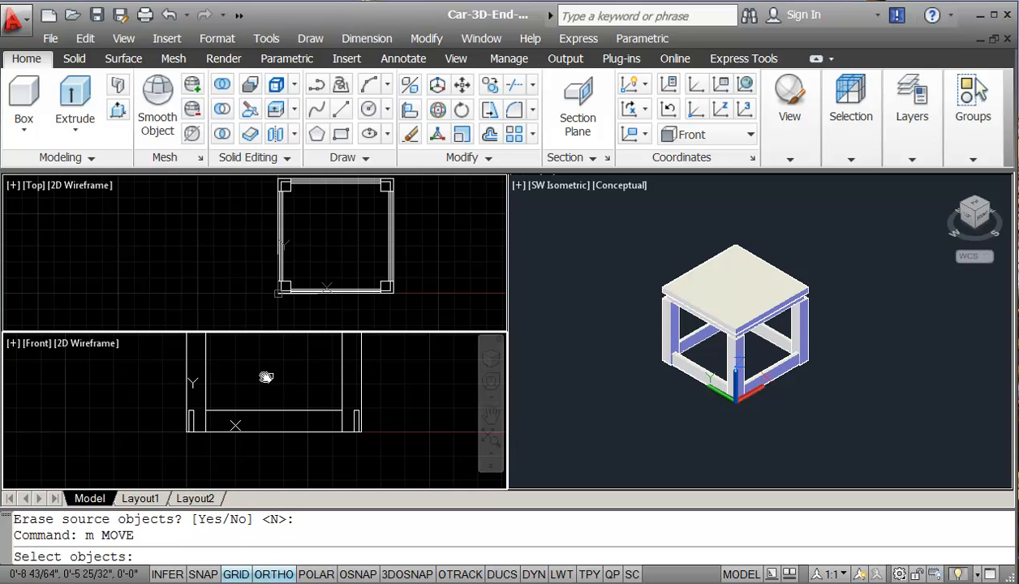
{"action": "left_click", "coordinate": [165, 388]}
{"action": "left_click", "coordinate": [387, 455]}
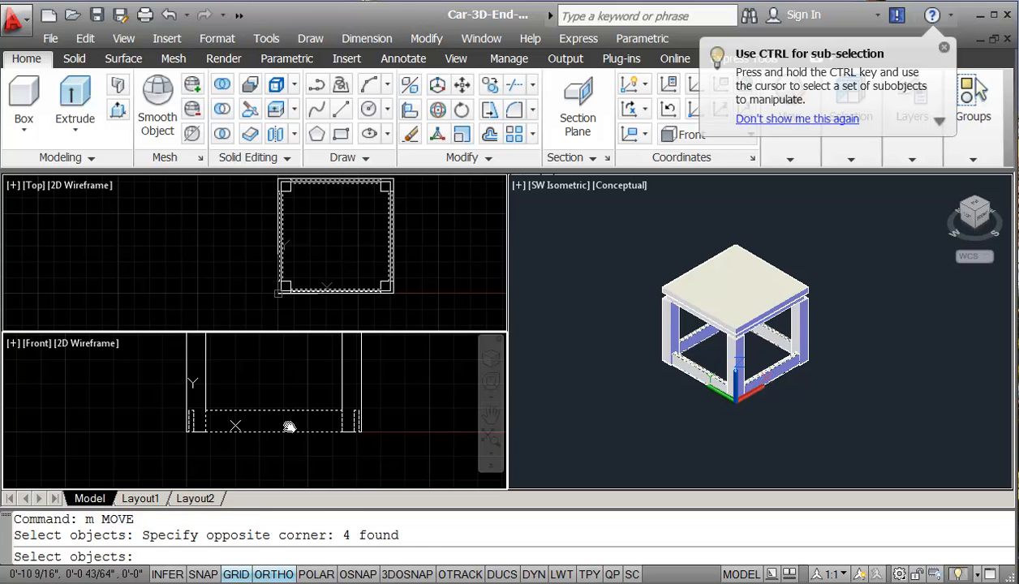
{"action": "key", "text": "Return"}
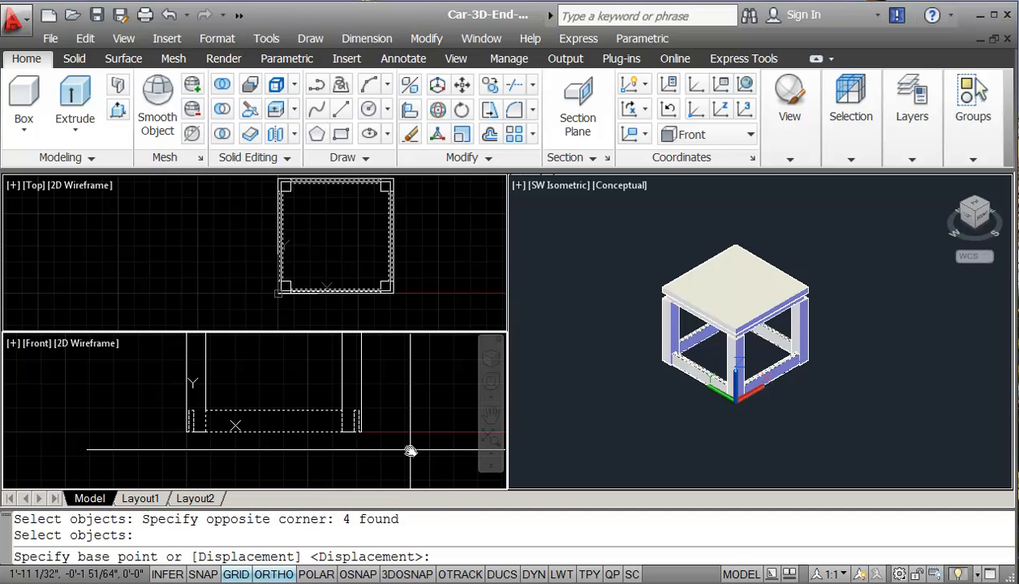
{"action": "left_click", "coordinate": [410, 451]}
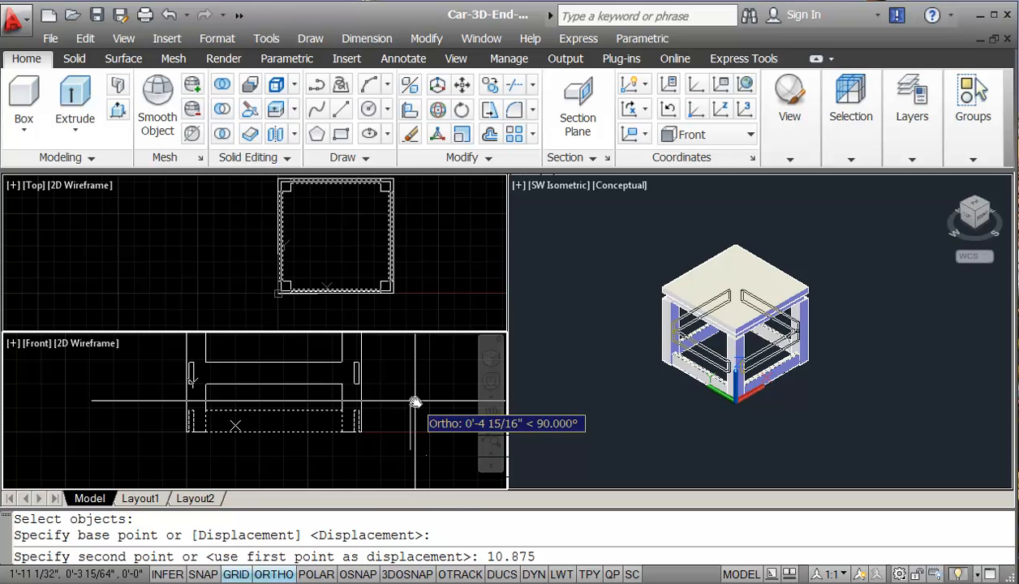
{"action": "type", "text": "10.875"}
{"action": "key", "text": "Return"}
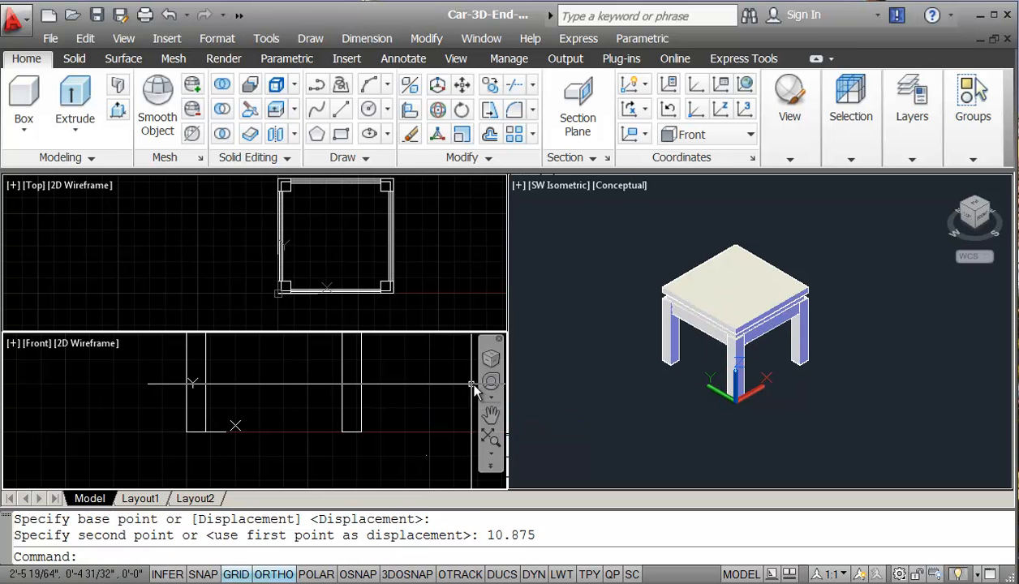
- Examine up close how the raised boards meet the legs and apron in the front view, and refit that view to the extents
{"action": "middle_click_drag", "start_coordinate": [396, 400], "coordinate": [393, 453]}
{"action": "scroll", "coordinate": [351, 398], "scroll_direction": "up", "scroll_amount": 2}
{"action": "middle_click_drag", "start_coordinate": [380, 379], "coordinate": [471, 402]}
{"action": "scroll", "coordinate": [388, 389], "scroll_direction": "up", "scroll_amount": 4}
{"action": "middle_click_drag", "start_coordinate": [391, 399], "coordinate": [448, 408]}
{"action": "mouse_move", "coordinate": [361, 410]}
{"action": "middle_mouse_down"}
{"action": "mouse_move", "coordinate": [432, 416]}
{"action": "mouse_move", "coordinate": [380, 411]}
{"action": "middle_mouse_up"}
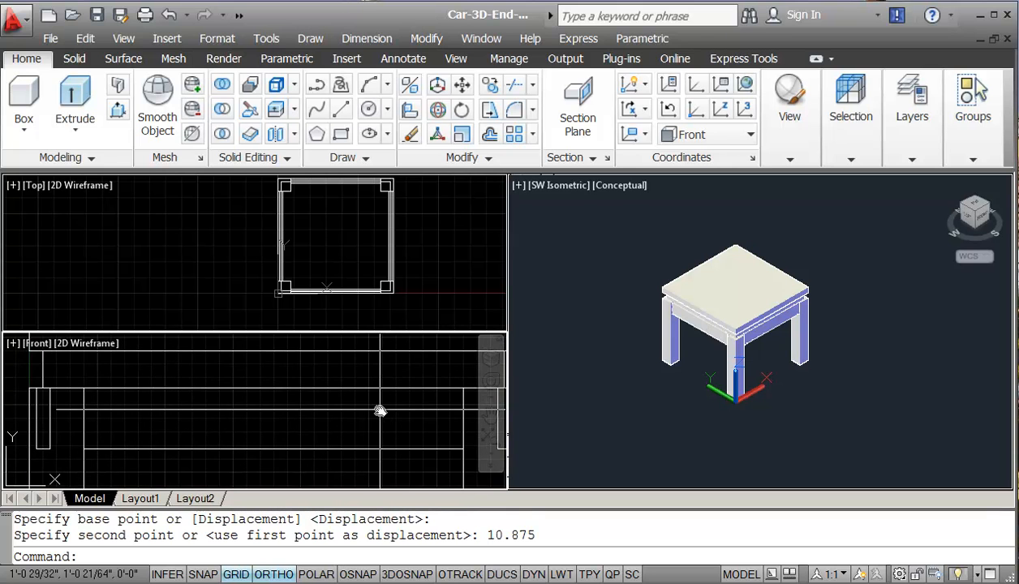
{"action": "type", "text": "z"}
{"action": "key", "text": "Return"}
{"action": "type", "text": "e"}
{"action": "key", "text": "Return"}
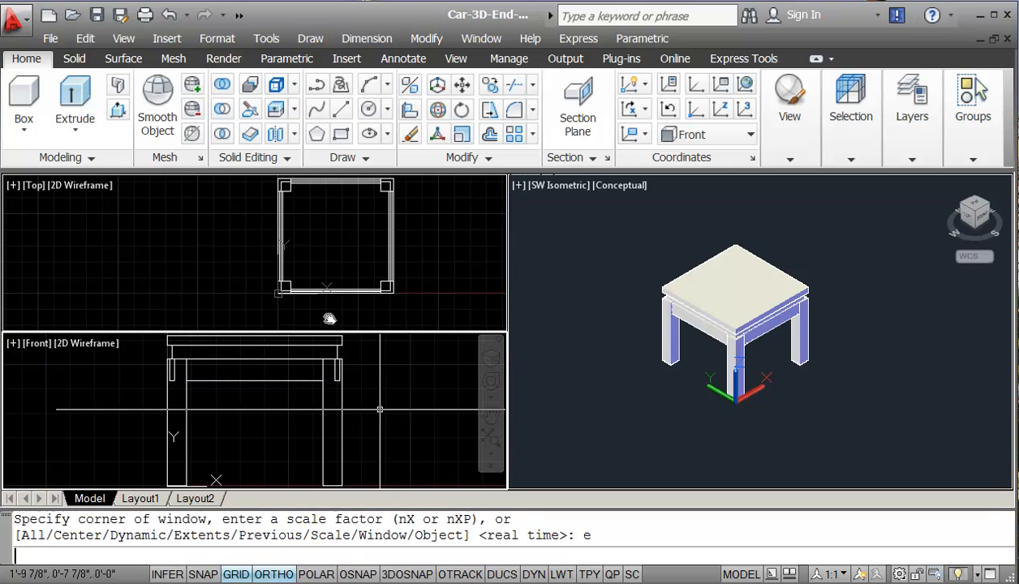
- Zoom the top view to the extents of the table
{"action": "left_click", "coordinate": [224, 258]}
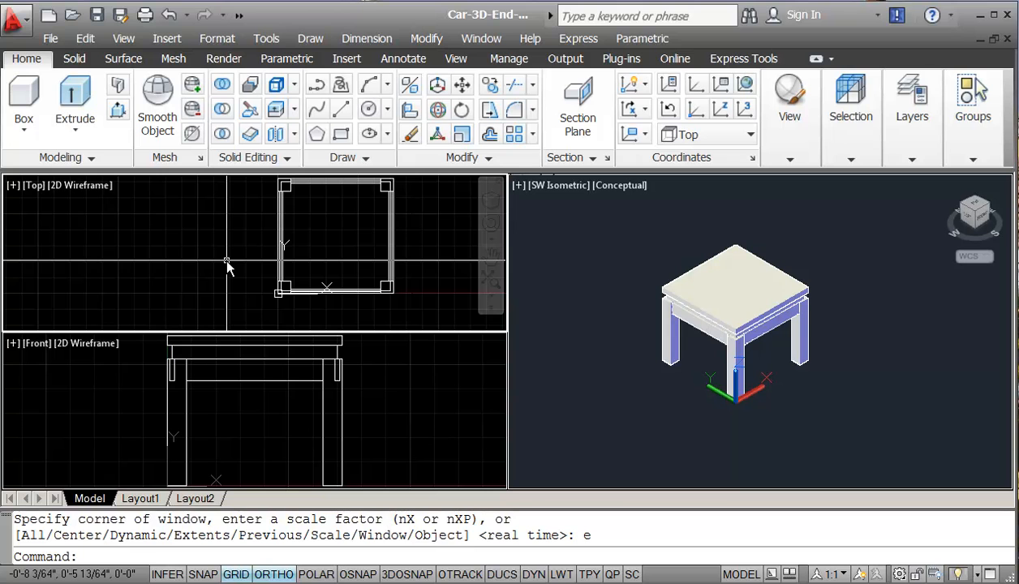
{"action": "type", "text": "z"}
{"action": "key", "text": "Return"}
{"action": "type", "text": "e"}
{"action": "key", "text": "Return"}
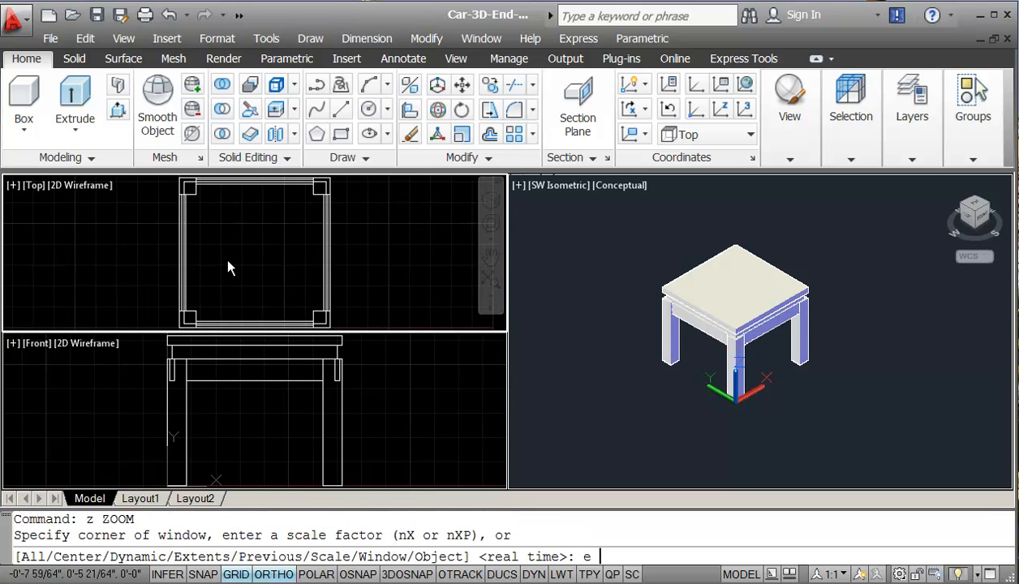
- Set the SW isometric viewport to perspective projection and save the end table drawing
{"action": "left_click", "coordinate": [724, 424]}
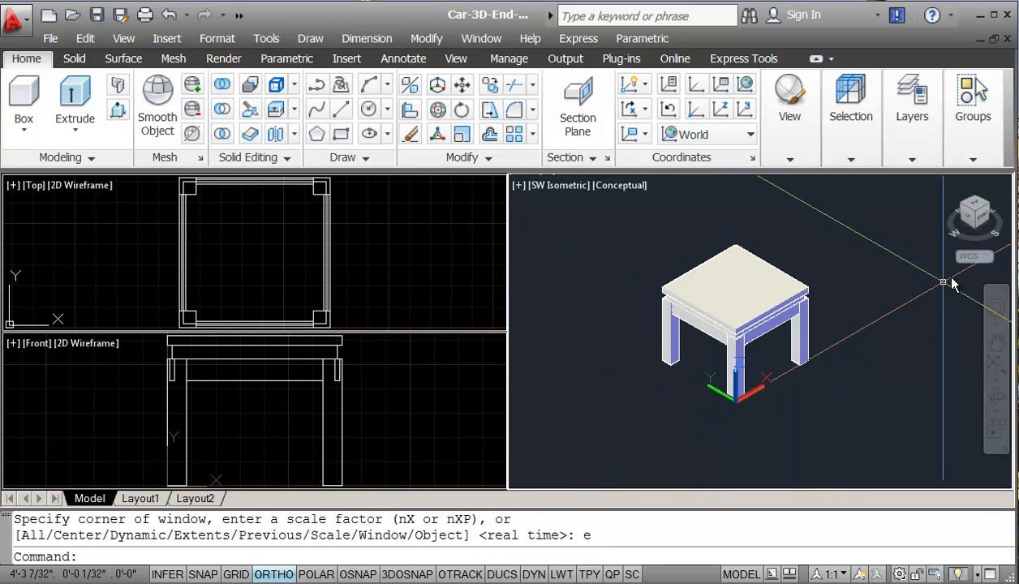
{"action": "right_click", "coordinate": [975, 223]}
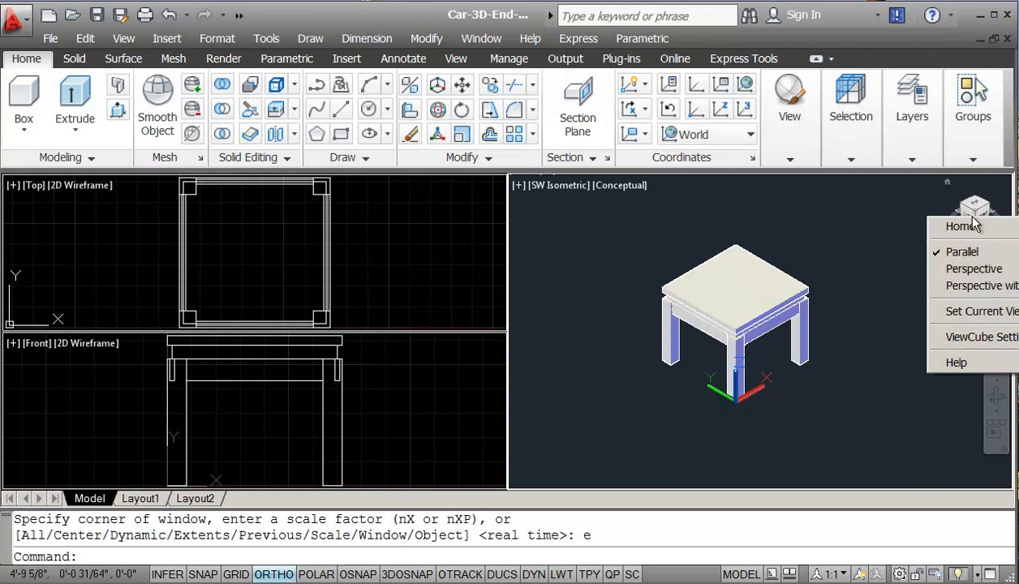
{"action": "left_click", "coordinate": [965, 270]}
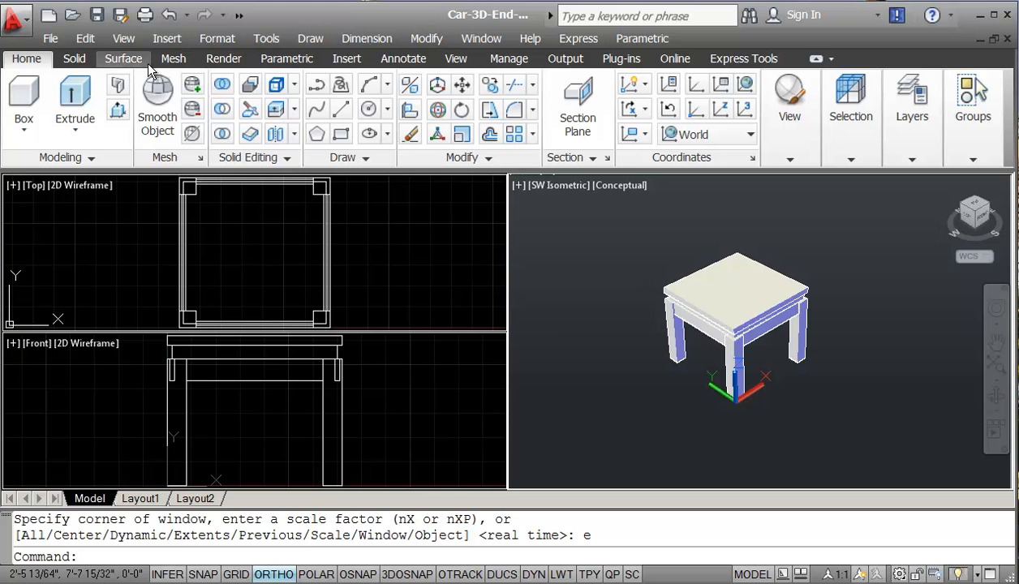
{"action": "left_click", "coordinate": [95, 15]}
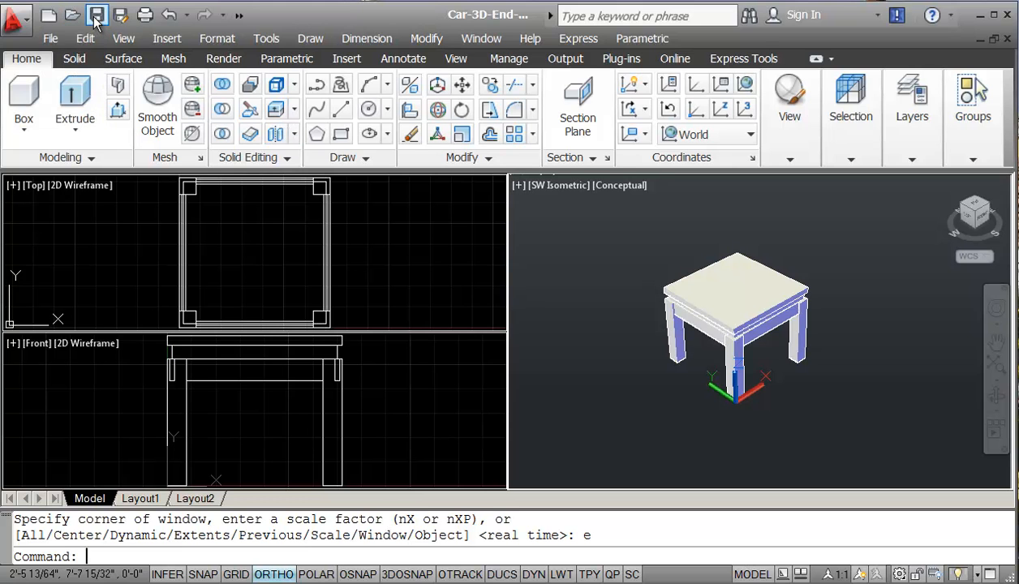
- Save a copy of the drawing as Car-3D-Coffee-Table.dwg in the Week-02 folder
{"action": "type", "text": "sa"}
{"action": "key", "text": "Return"}
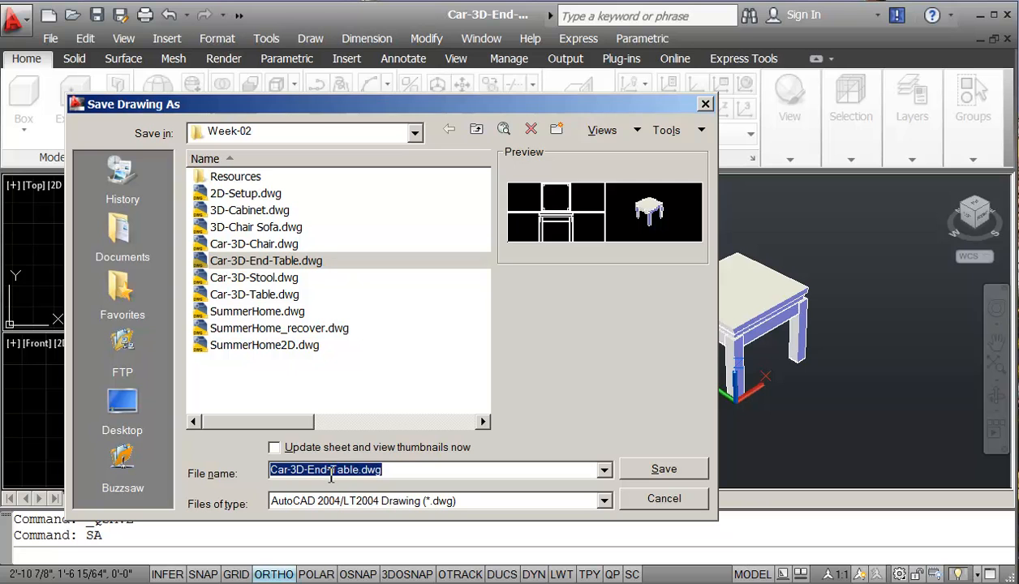
{"action": "left_click", "coordinate": [327, 470]}
{"action": "left_click_drag", "start_coordinate": [309, 470], "coordinate": [327, 470]}
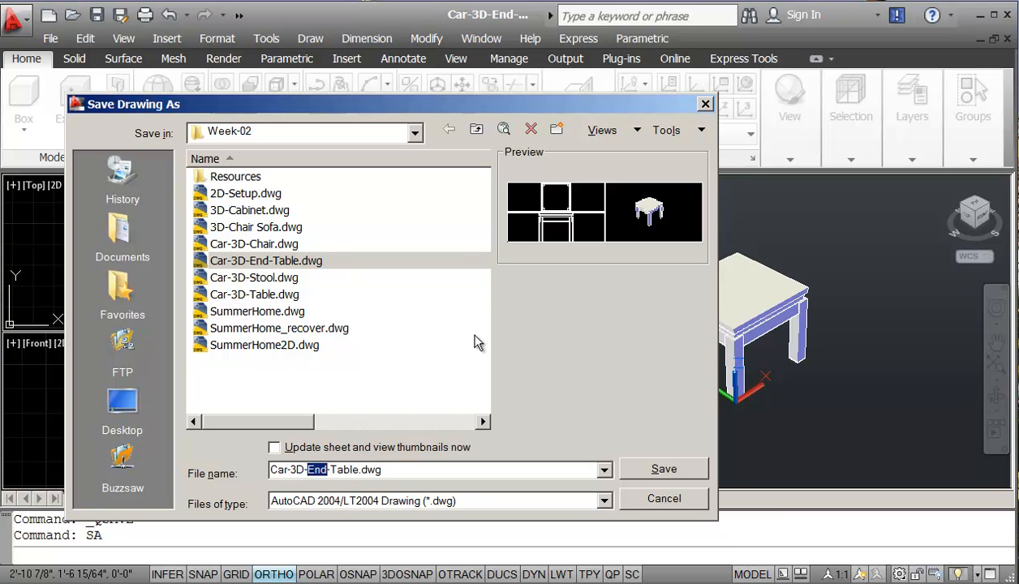
{"action": "type", "text": "Coffee"}
{"action": "left_click", "coordinate": [633, 470]}
- Stretch the right half of the table in the top view 18 inches in the positive X direction
{"action": "scroll", "coordinate": [416, 291], "scroll_direction": "down", "scroll_amount": 2}
{"action": "middle_click_drag", "start_coordinate": [424, 292], "coordinate": [358, 263]}
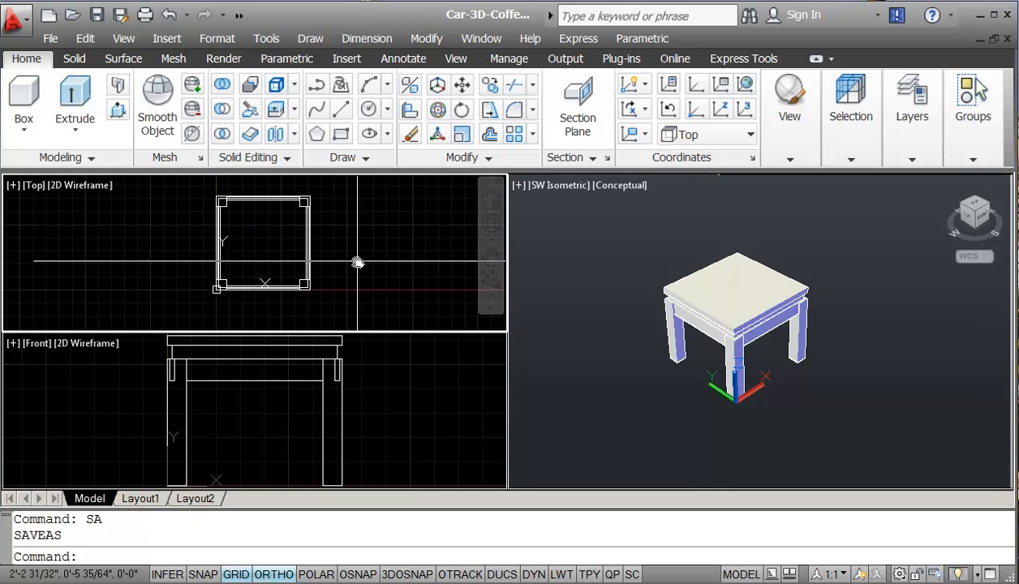
{"action": "left_click", "coordinate": [490, 108]}
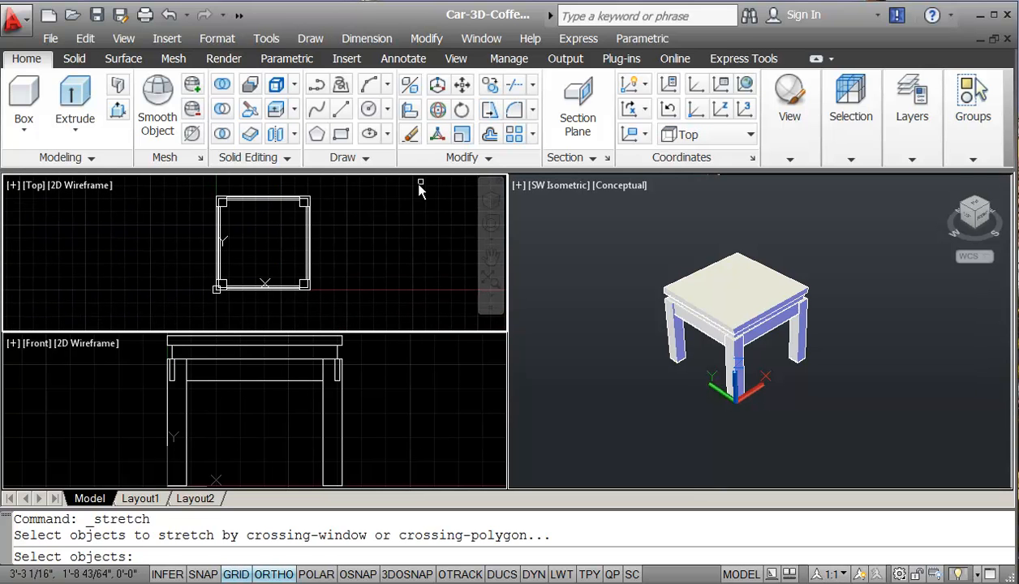
{"action": "left_click", "coordinate": [347, 188]}
{"action": "left_click", "coordinate": [280, 293]}
{"action": "key", "text": "Return"}
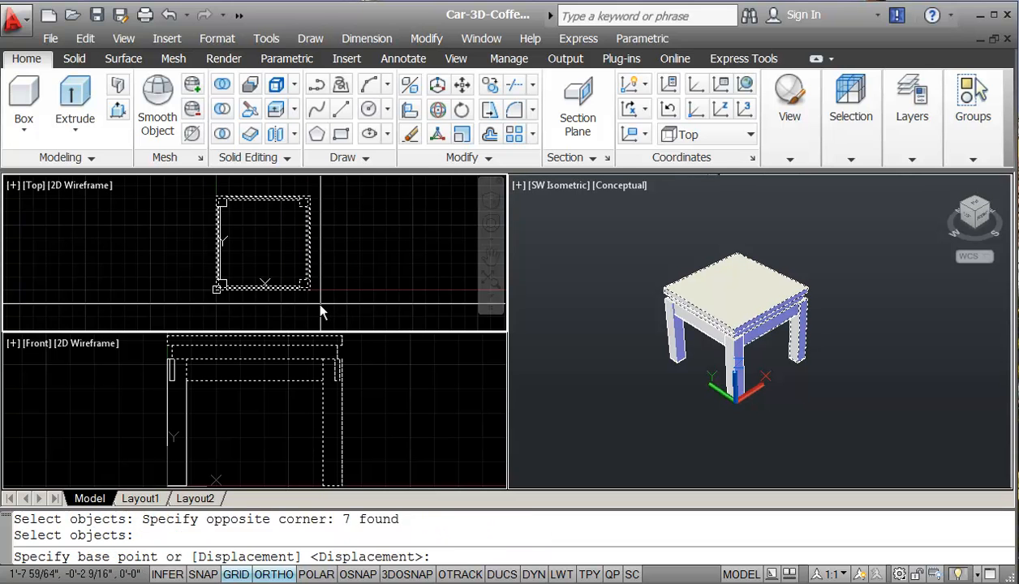
{"action": "left_click", "coordinate": [321, 306]}
{"action": "type", "text": "18"}
{"action": "key", "text": "Return"}
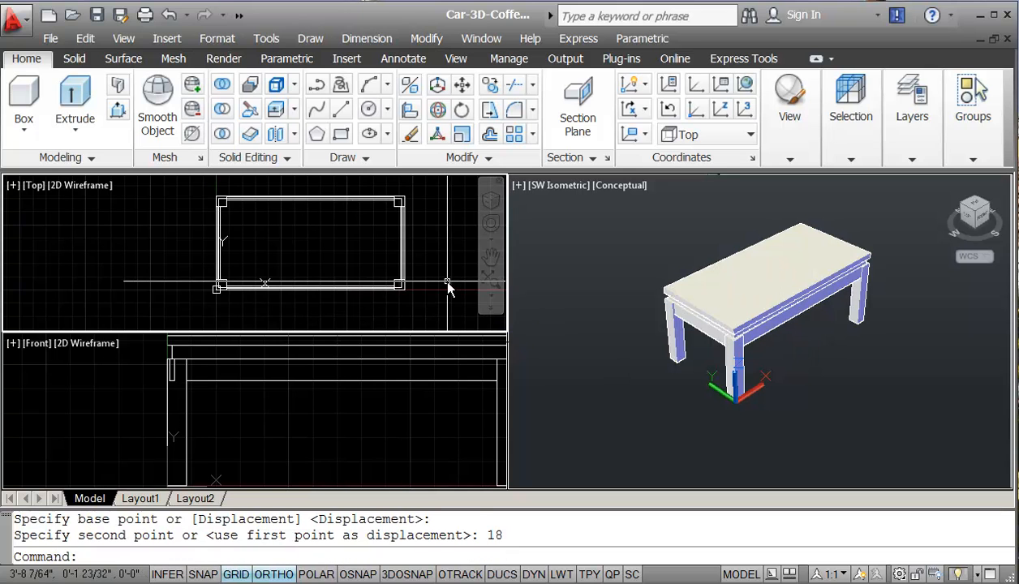
- Save the lengthened coffee table drawing
{"action": "key", "text": "Escape"}
{"action": "key", "text": "Escape"}
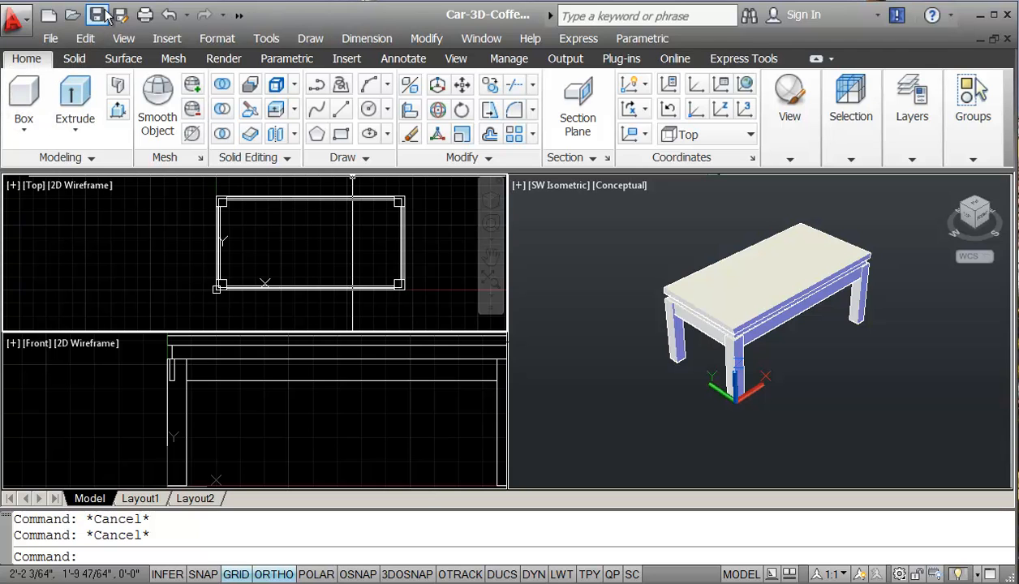
{"action": "left_click", "coordinate": [96, 14]}
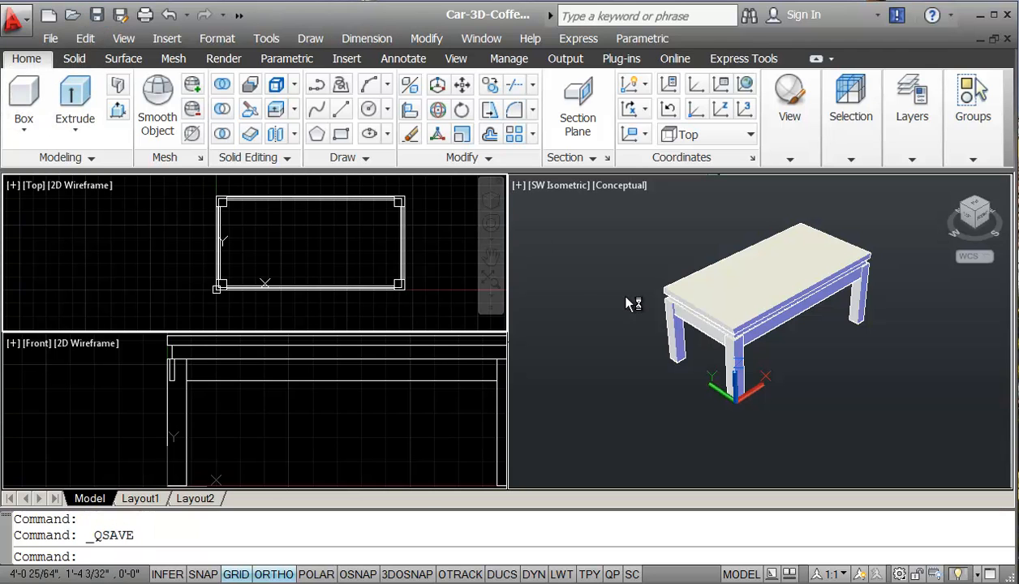